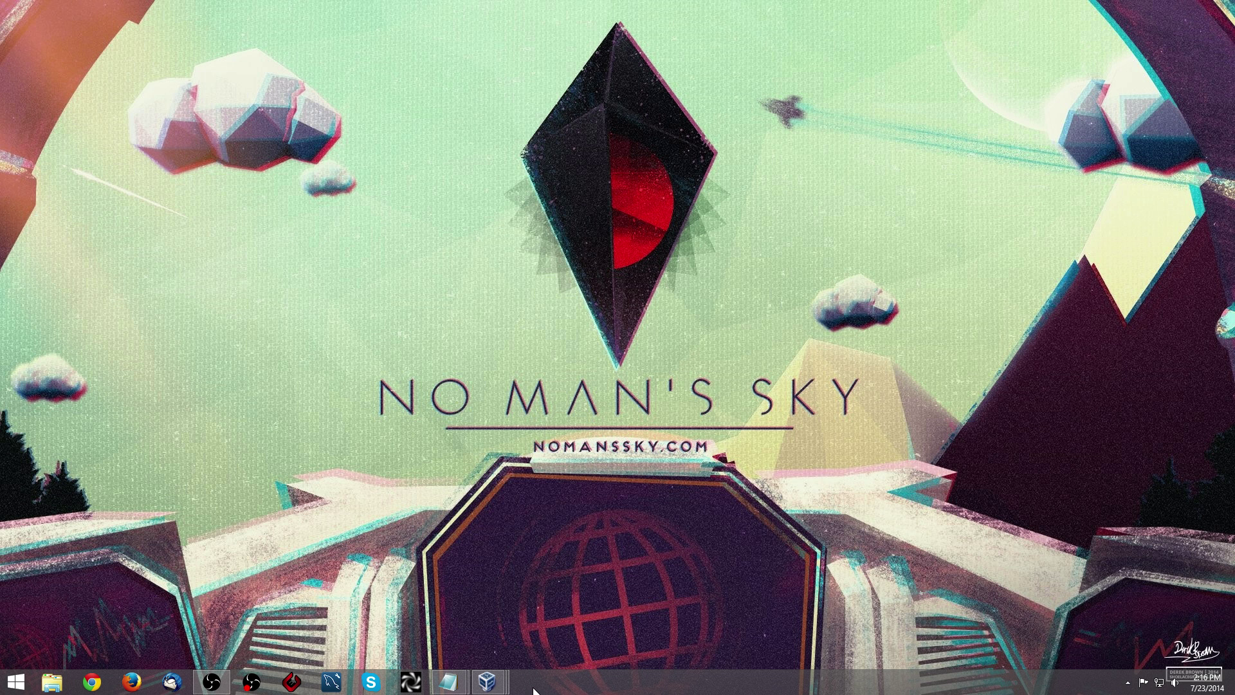
mouse_move(487, 683)
click(613, 618)
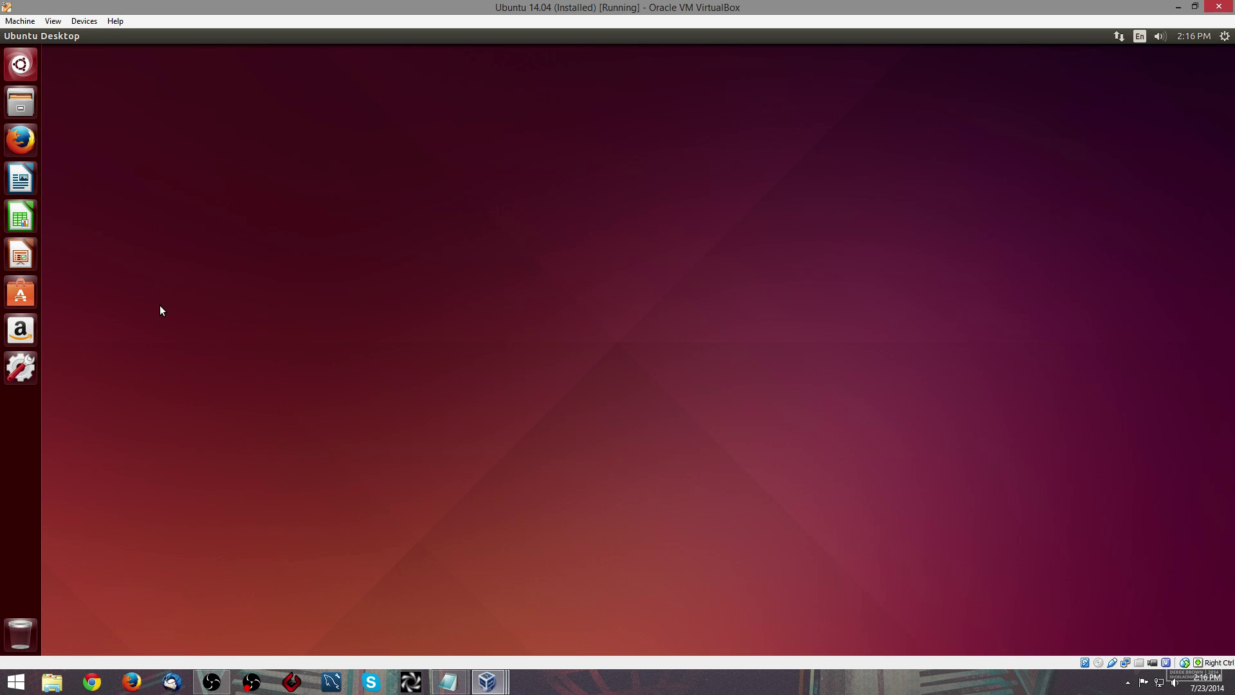
click(20, 145)
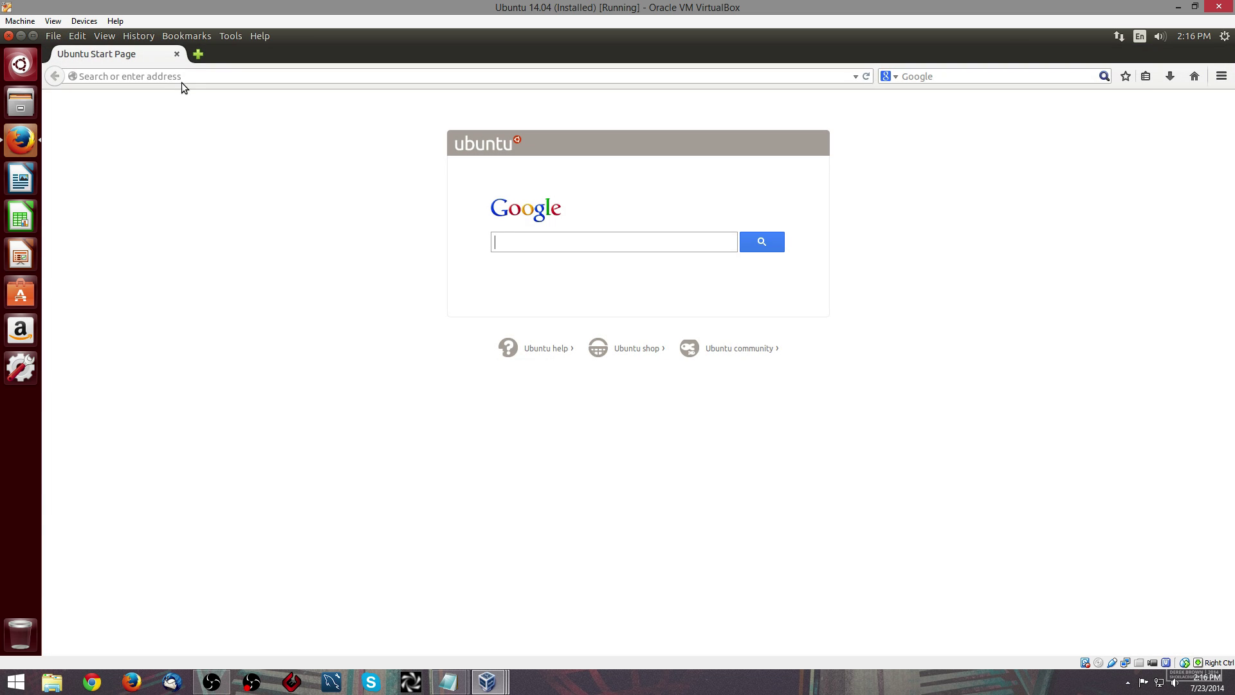
click(183, 80)
text(h)
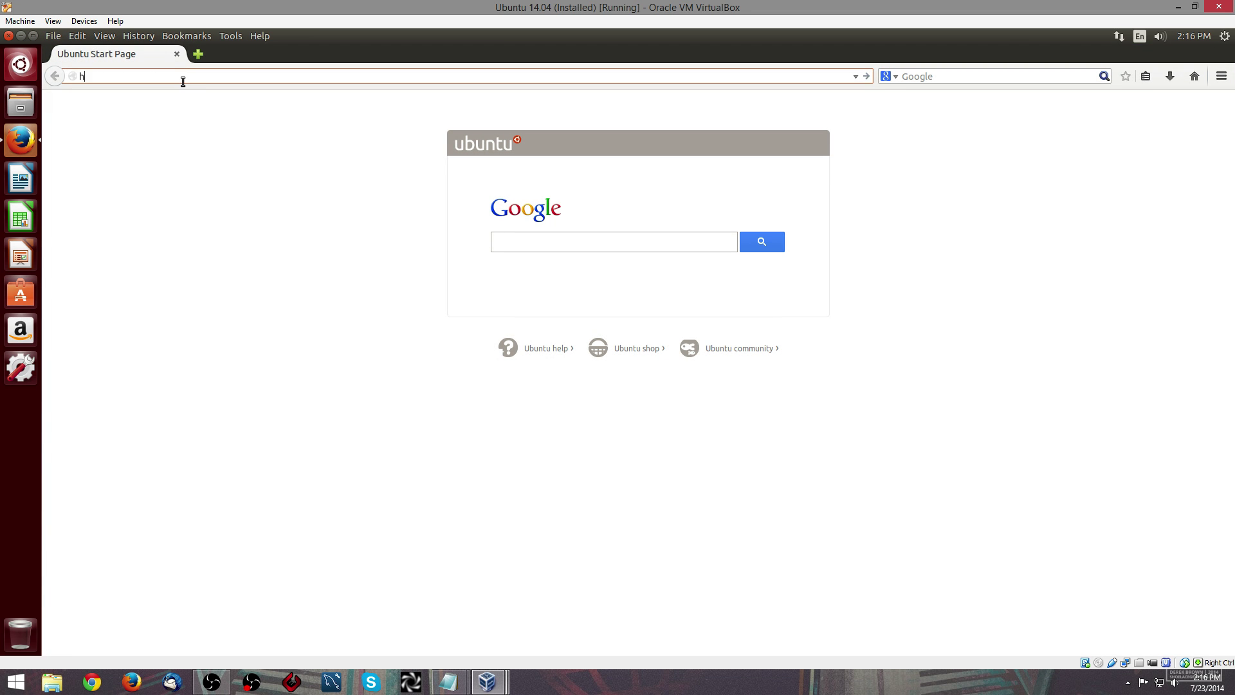
text(ttps://10.0.5.1)
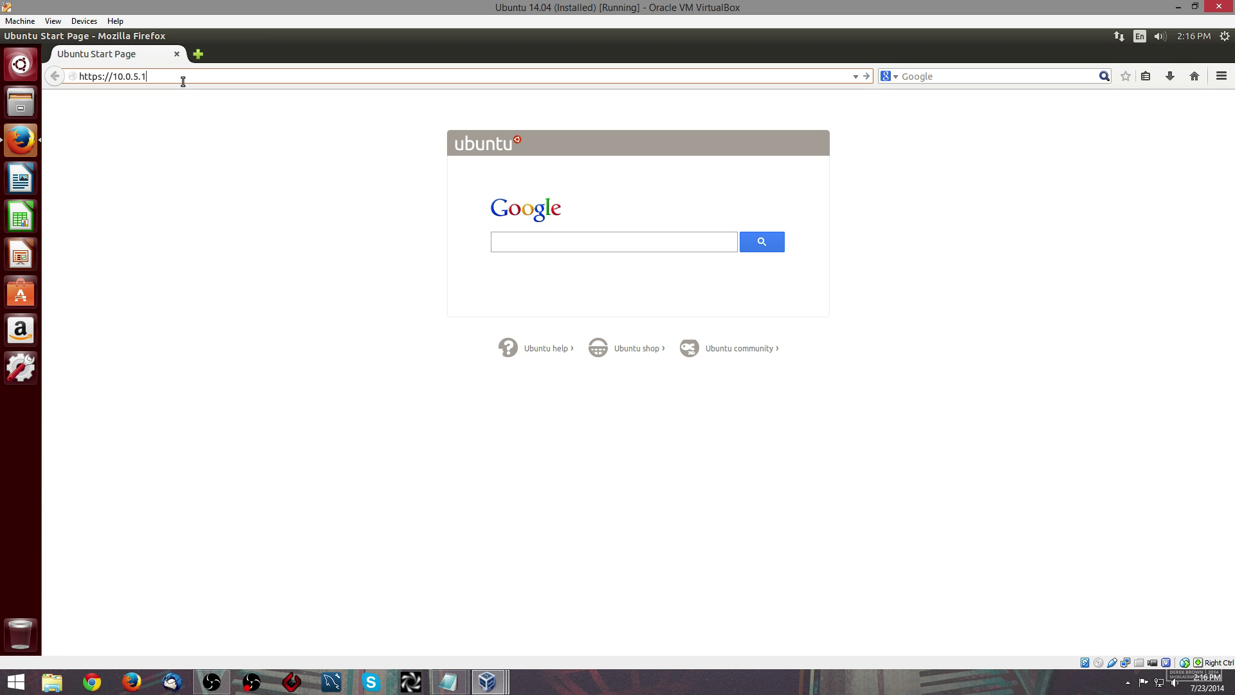
text(:444)
key(Return)
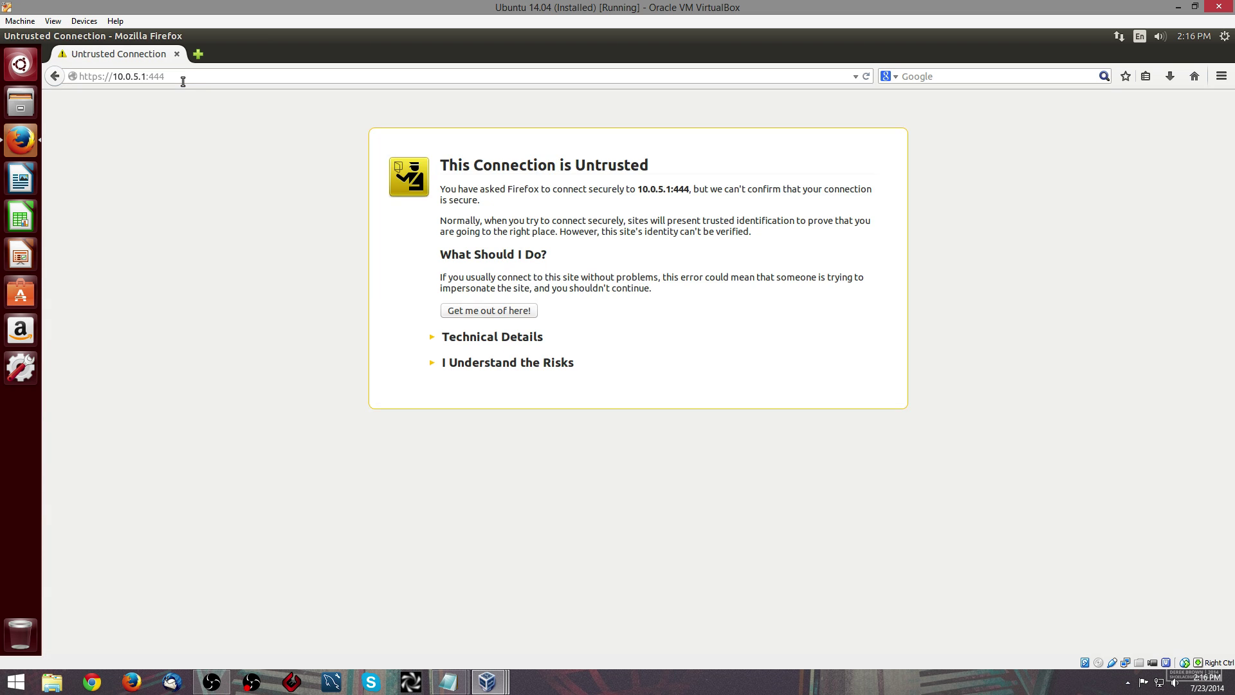
- Accept the IPFire certificate exception and sign in as admin with the account password
click(505, 363)
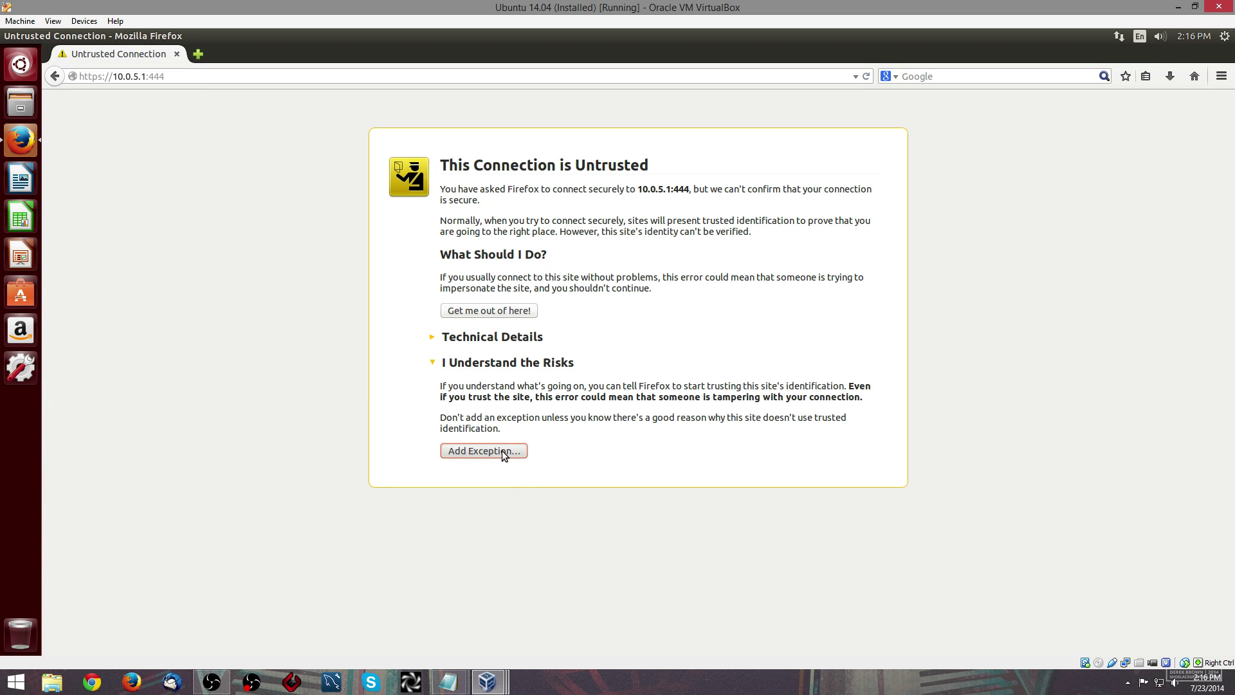
click(504, 452)
click(551, 504)
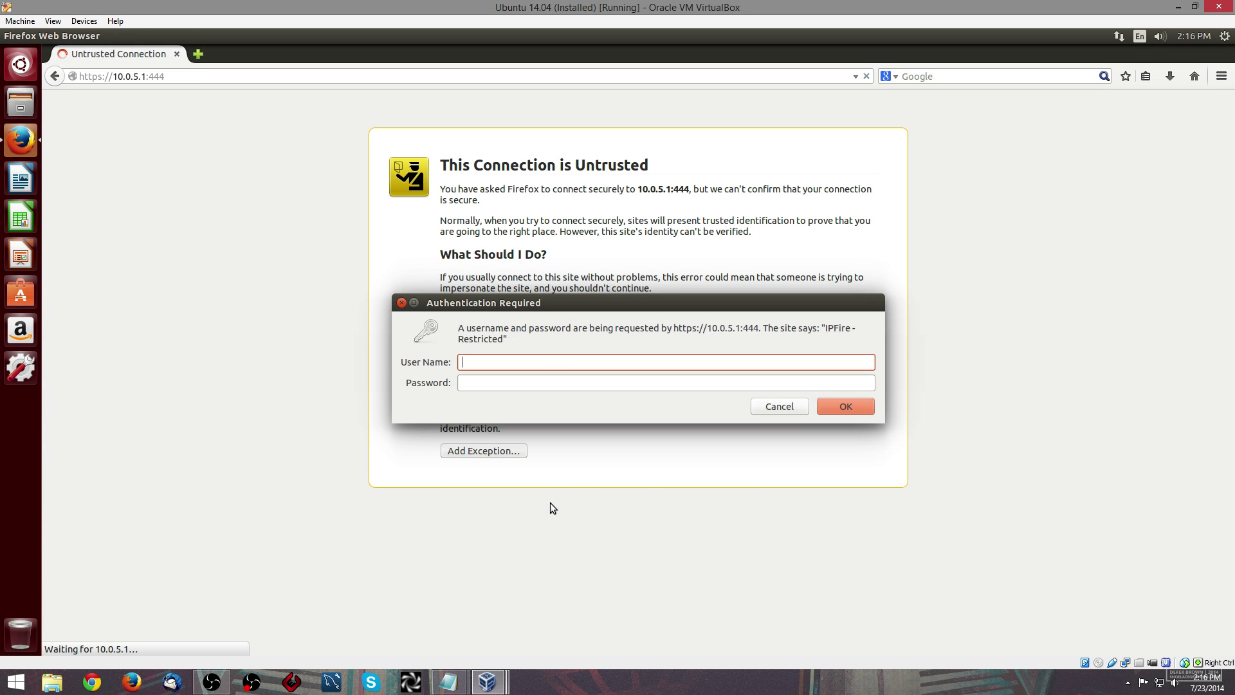
text(admin)
key(Tab)
text(••••)
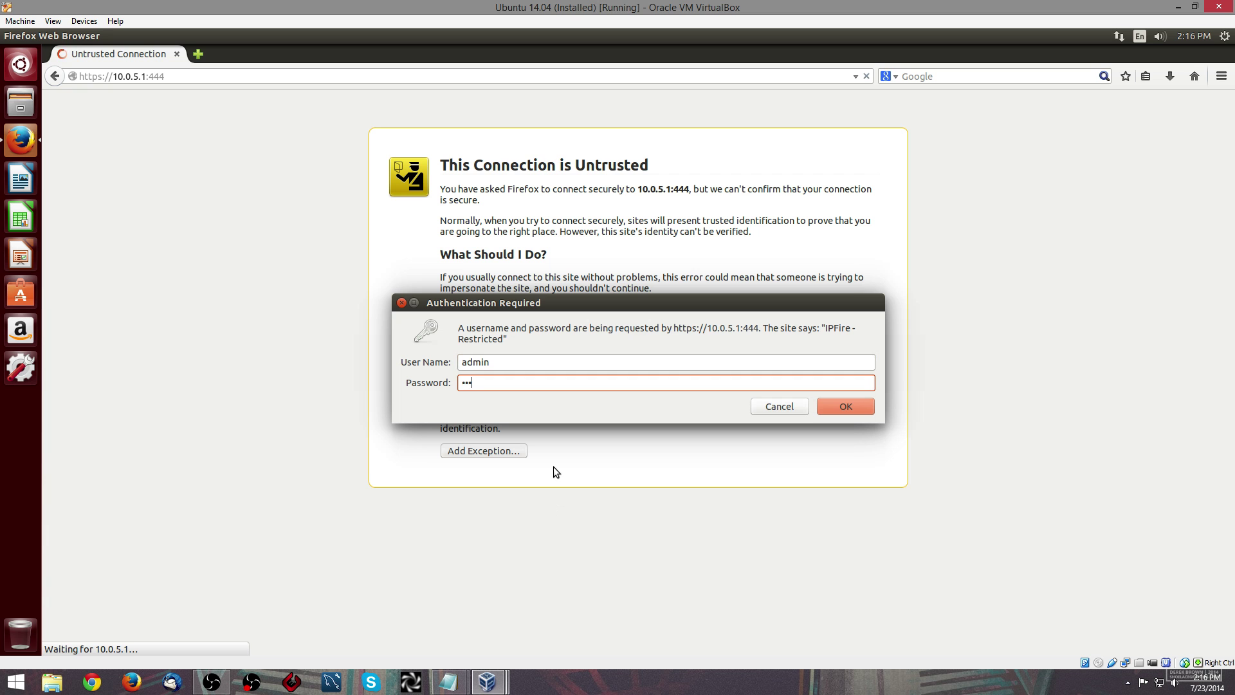
text(••••)
key(Return)
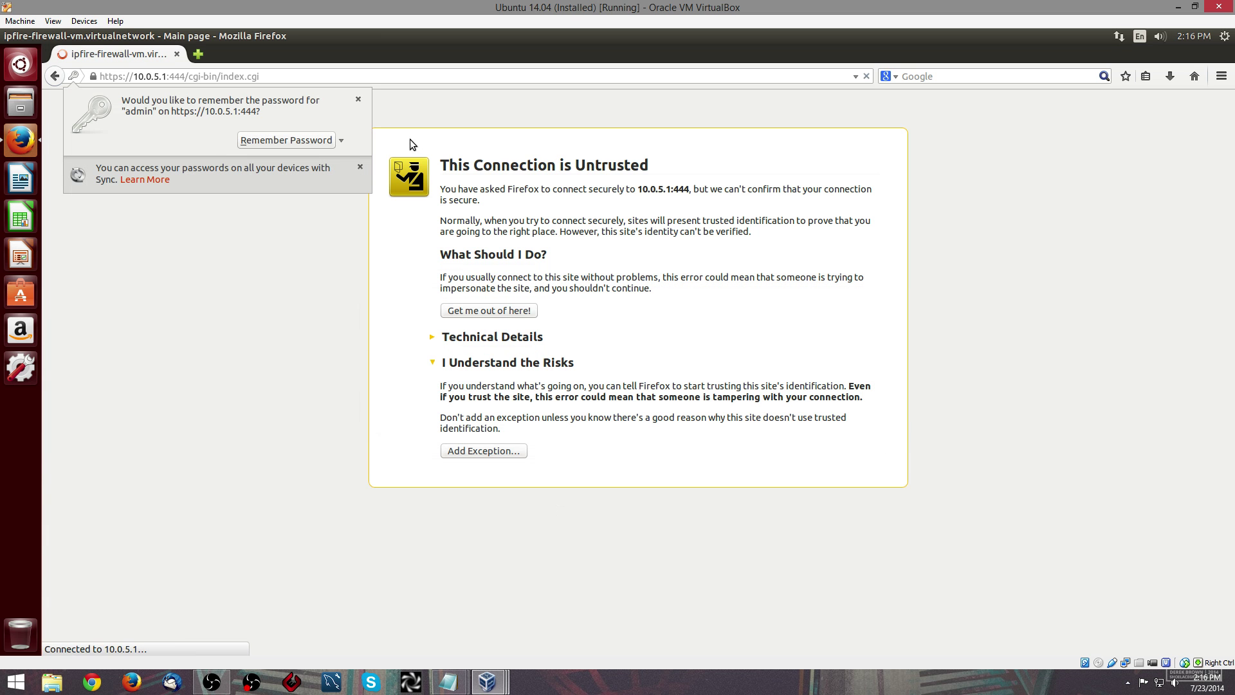
- Dismiss the remember-password offer and enable SSH access, saving the setting
click(355, 101)
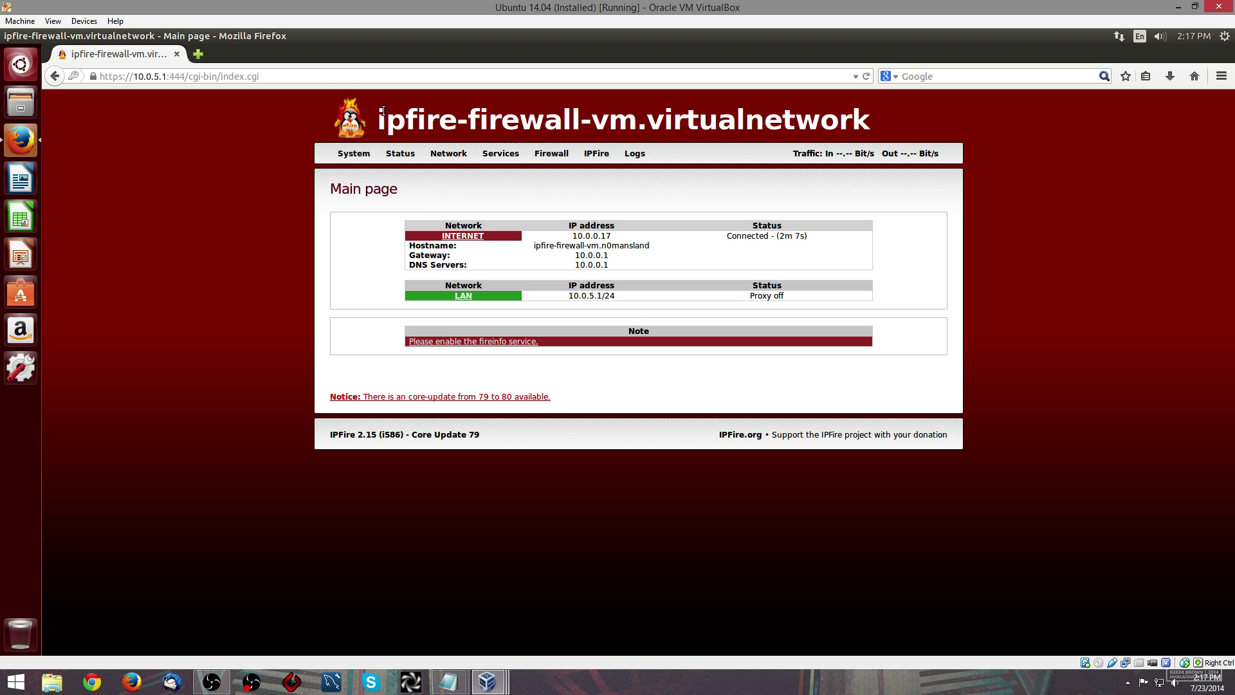
mouse_move(353, 158)
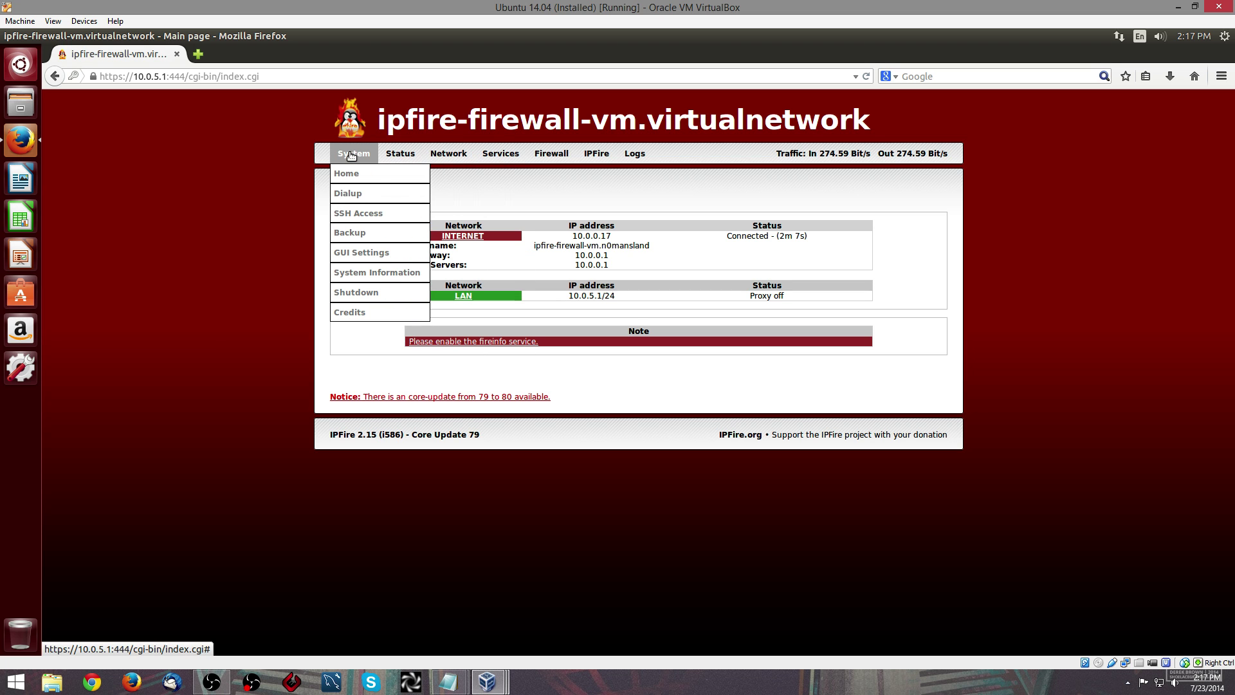
click(356, 212)
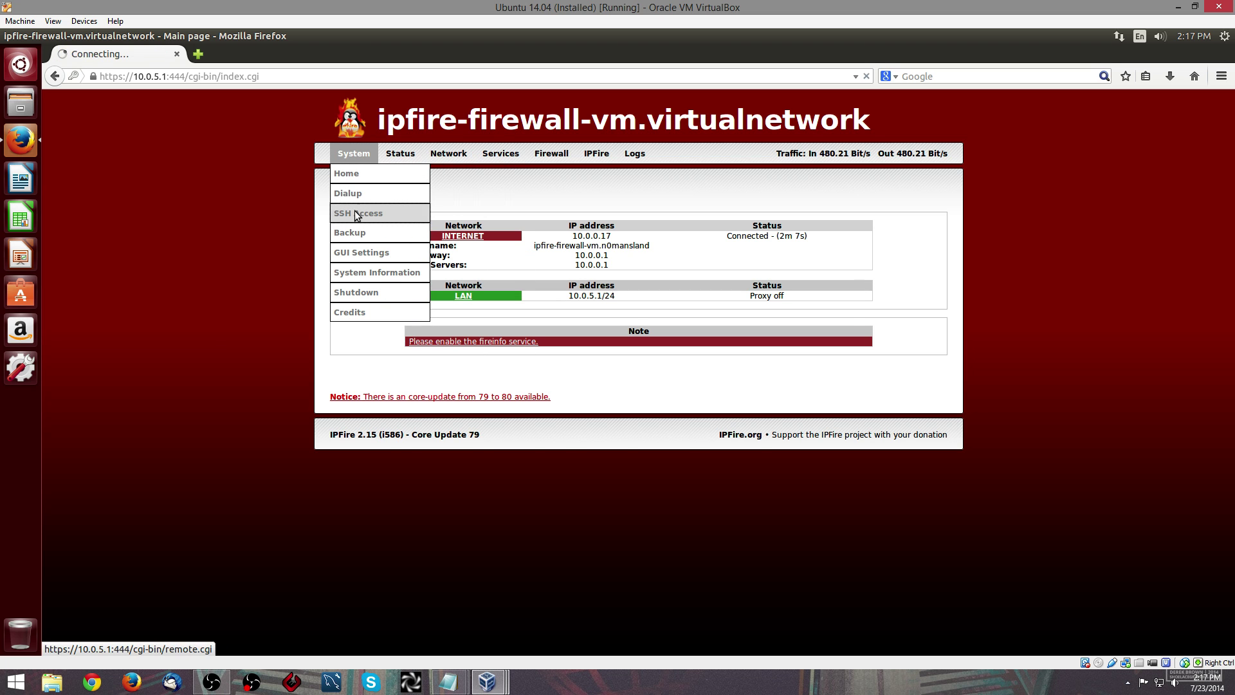
click(352, 254)
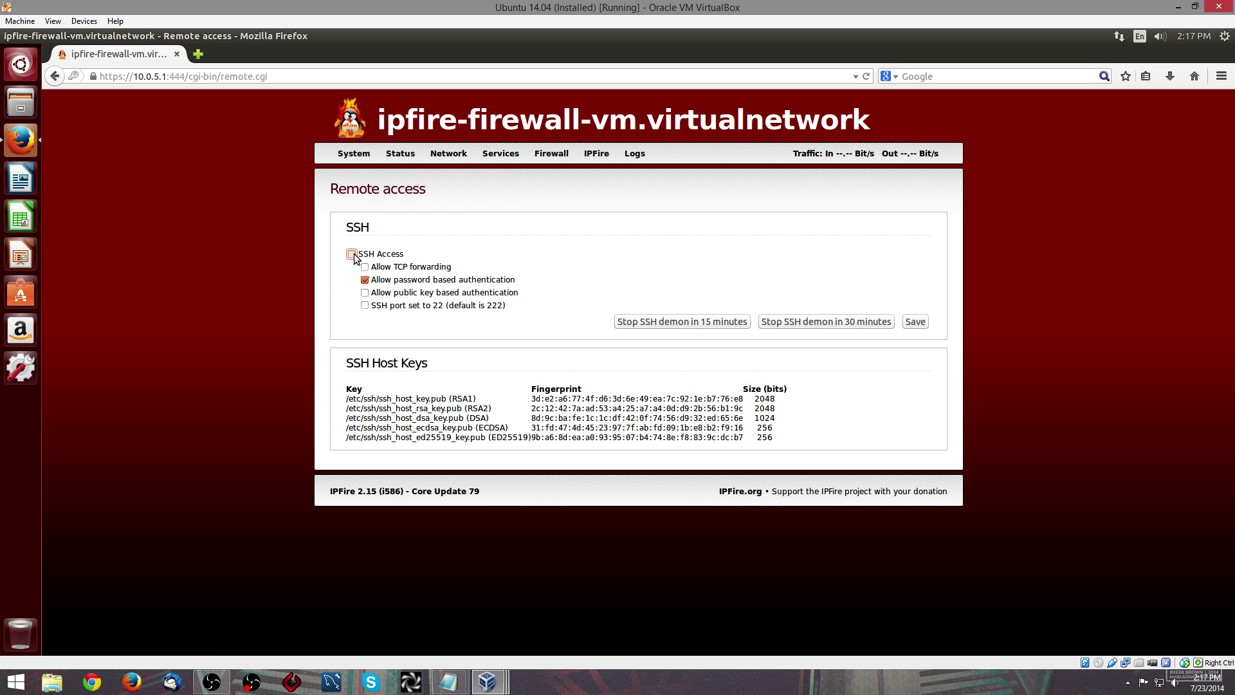
click(915, 321)
- Enable the web proxy on Green, transparent, with URL filter on, then save and restart
mouse_move(501, 155)
click(458, 173)
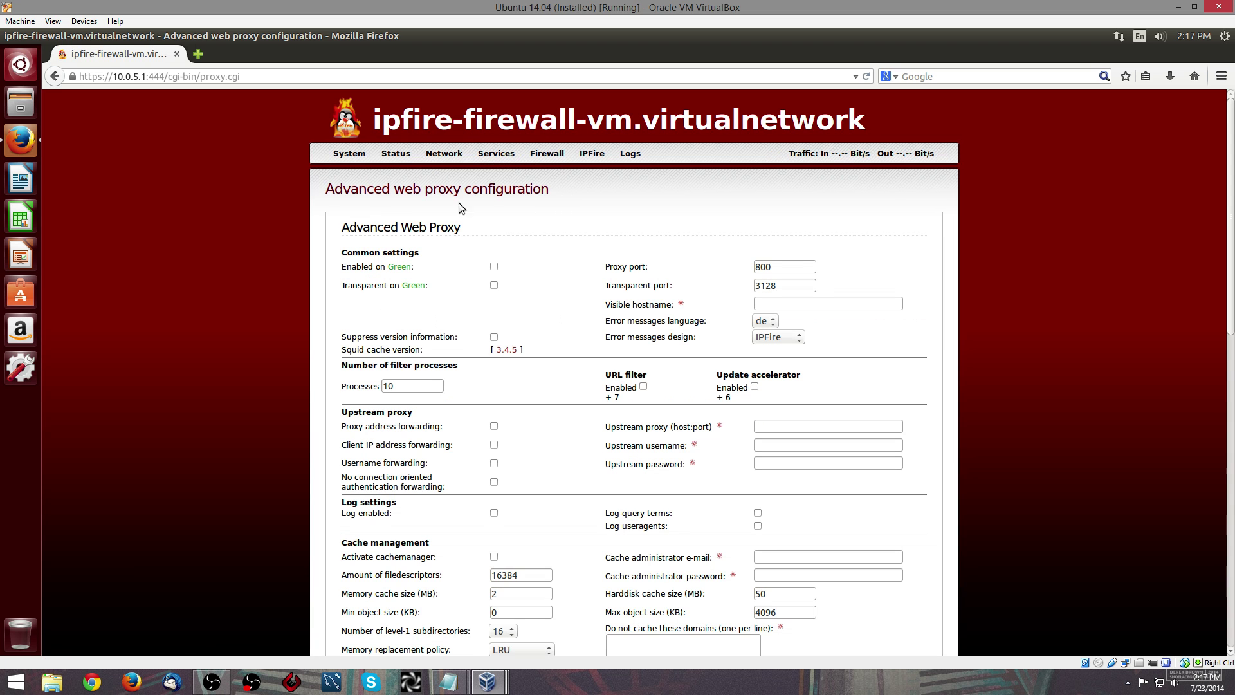
click(493, 266)
click(494, 284)
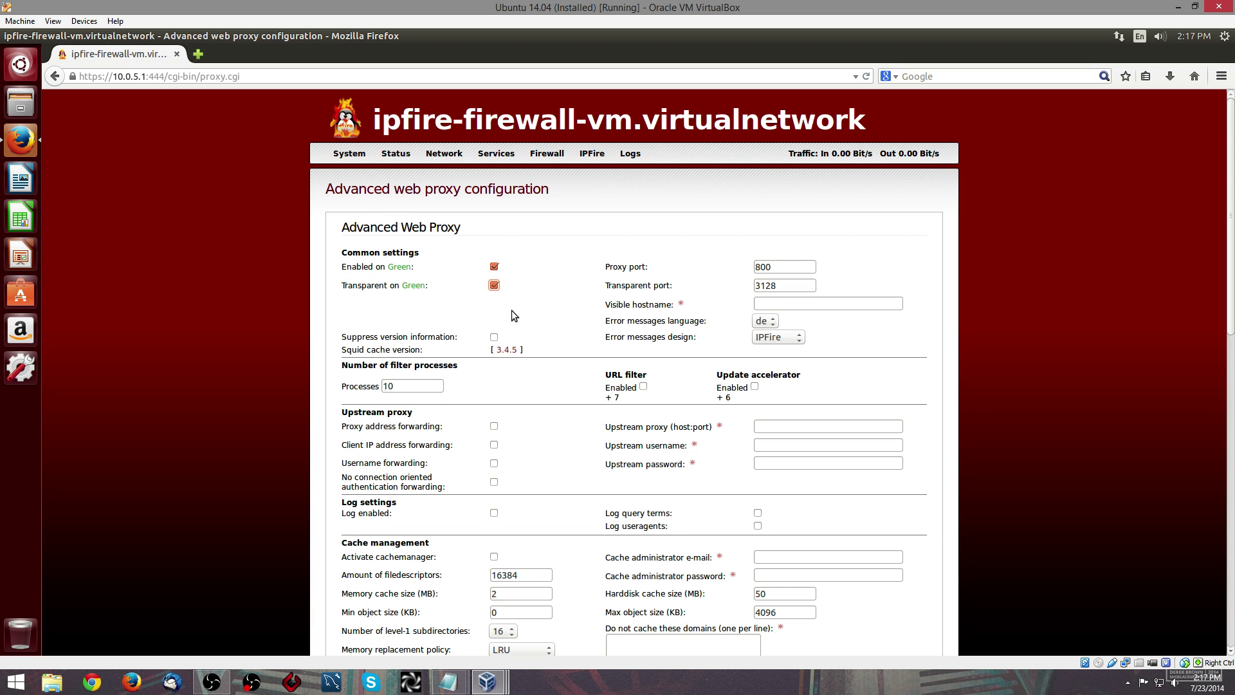
click(644, 386)
scroll(716, 495, down, 5)
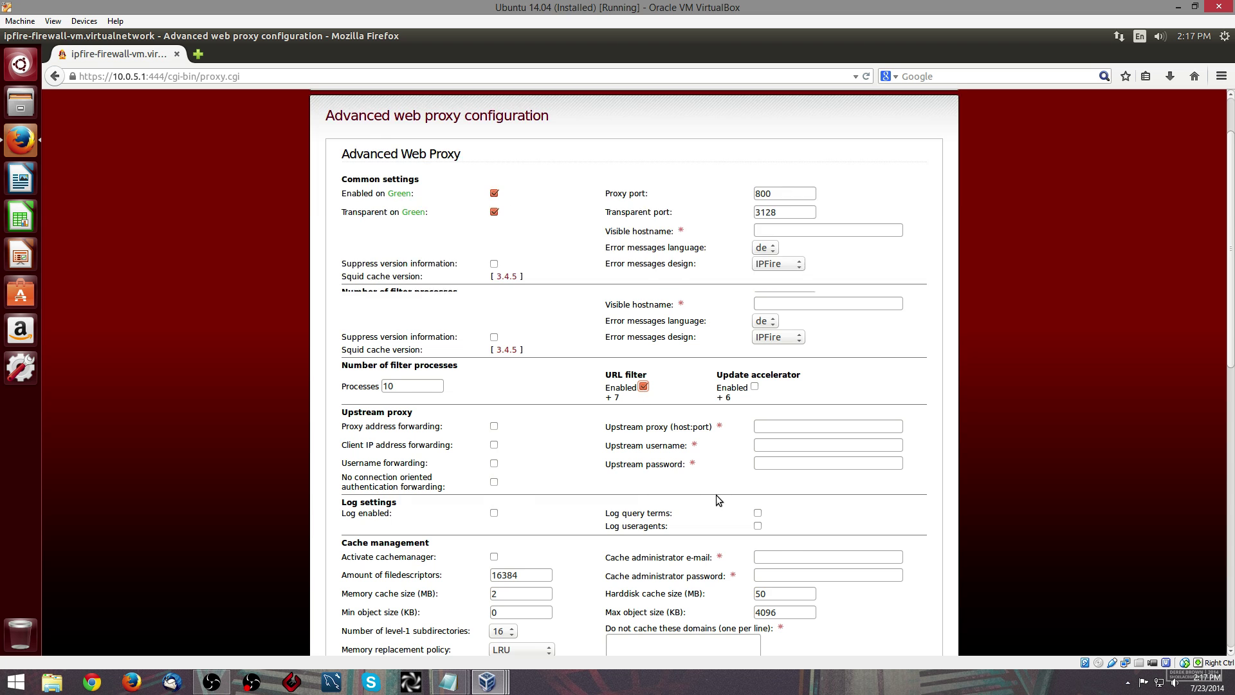
scroll(716, 496, down, 8)
click(708, 554)
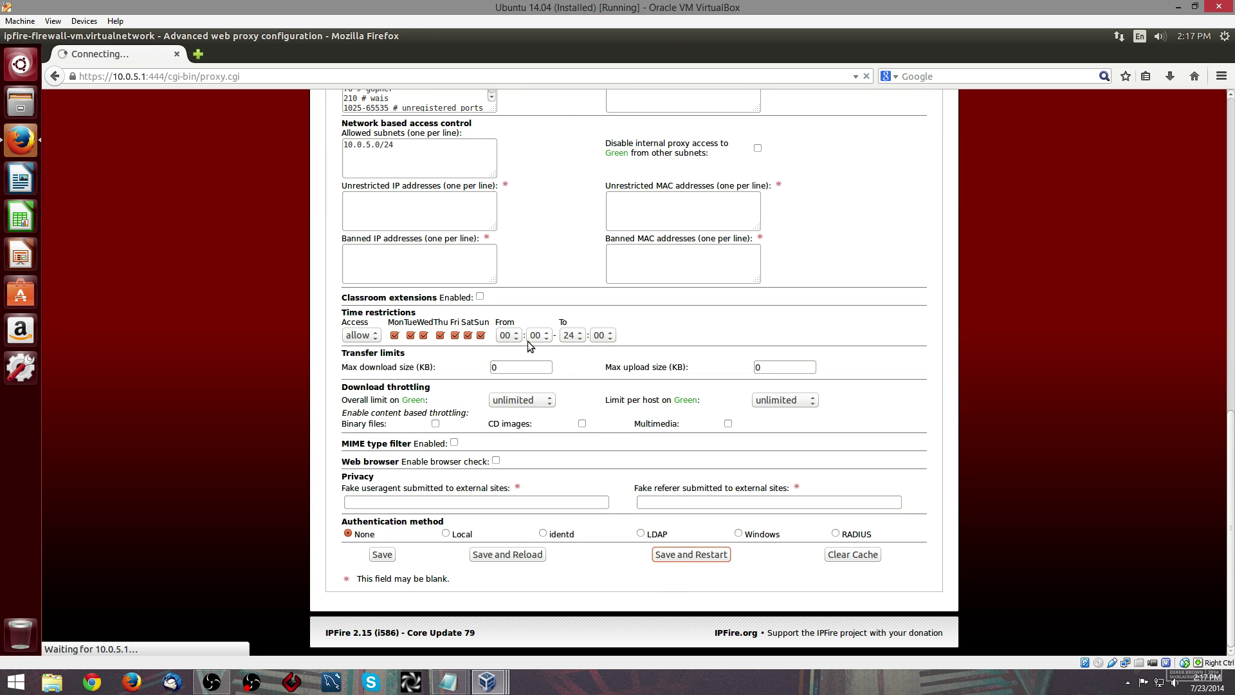
mouse_move(414, 161)
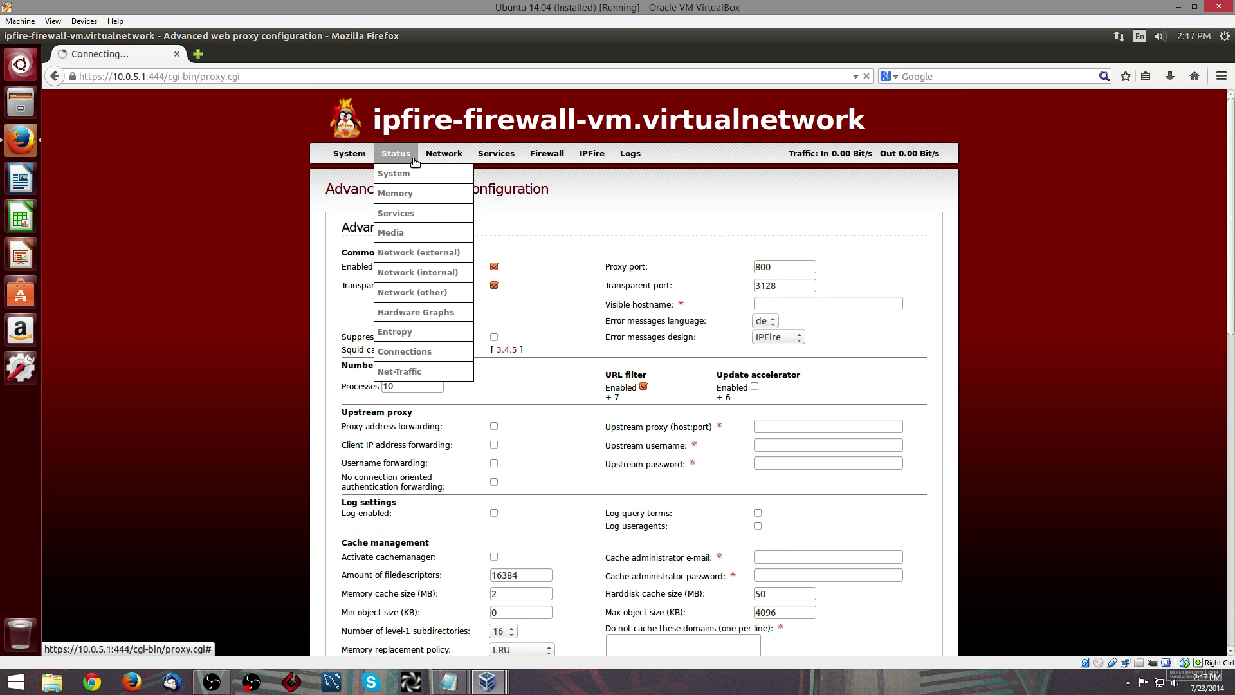
- In URL Filter, turn on blocking of all URLs not explicitly allowed, then save and restart
mouse_move(458, 161)
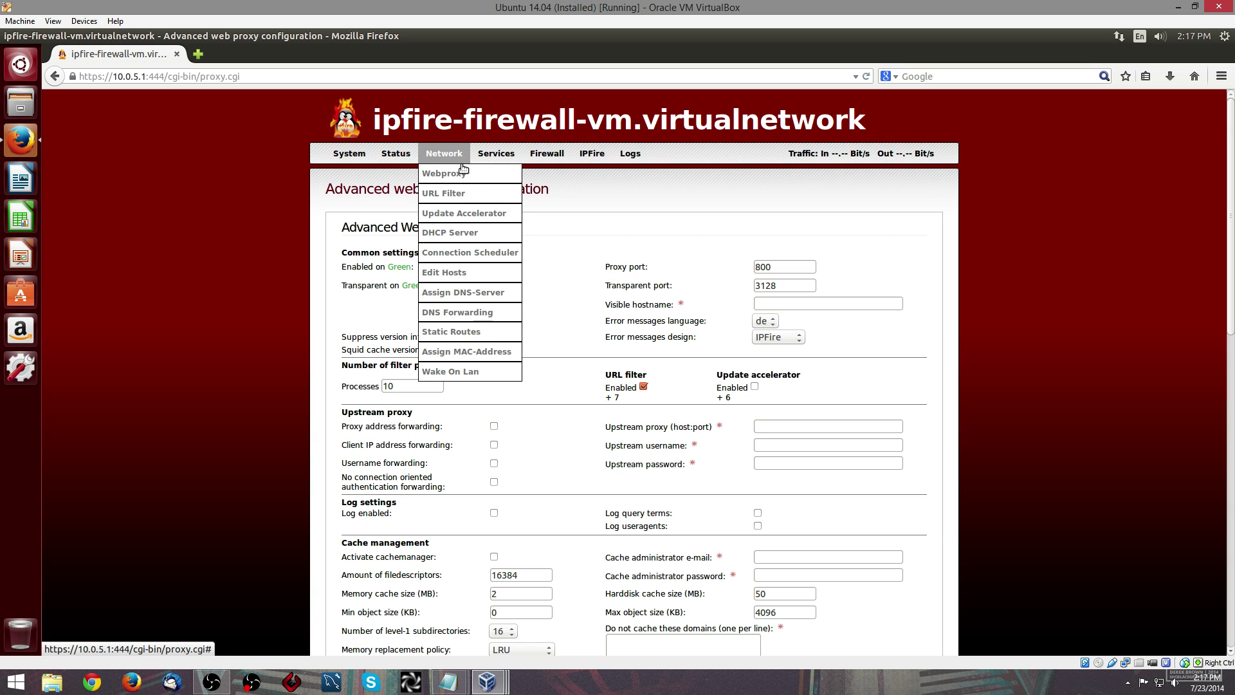
click(458, 199)
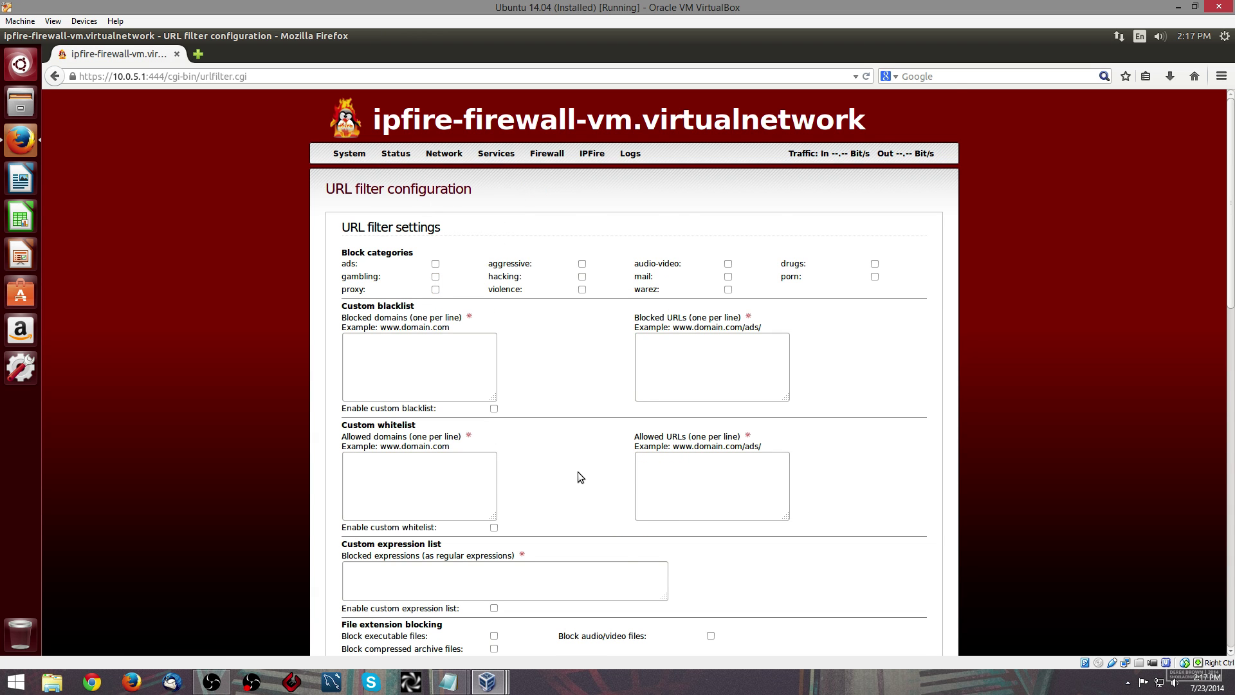
scroll(578, 472, down, 6)
scroll(580, 469, down, 5)
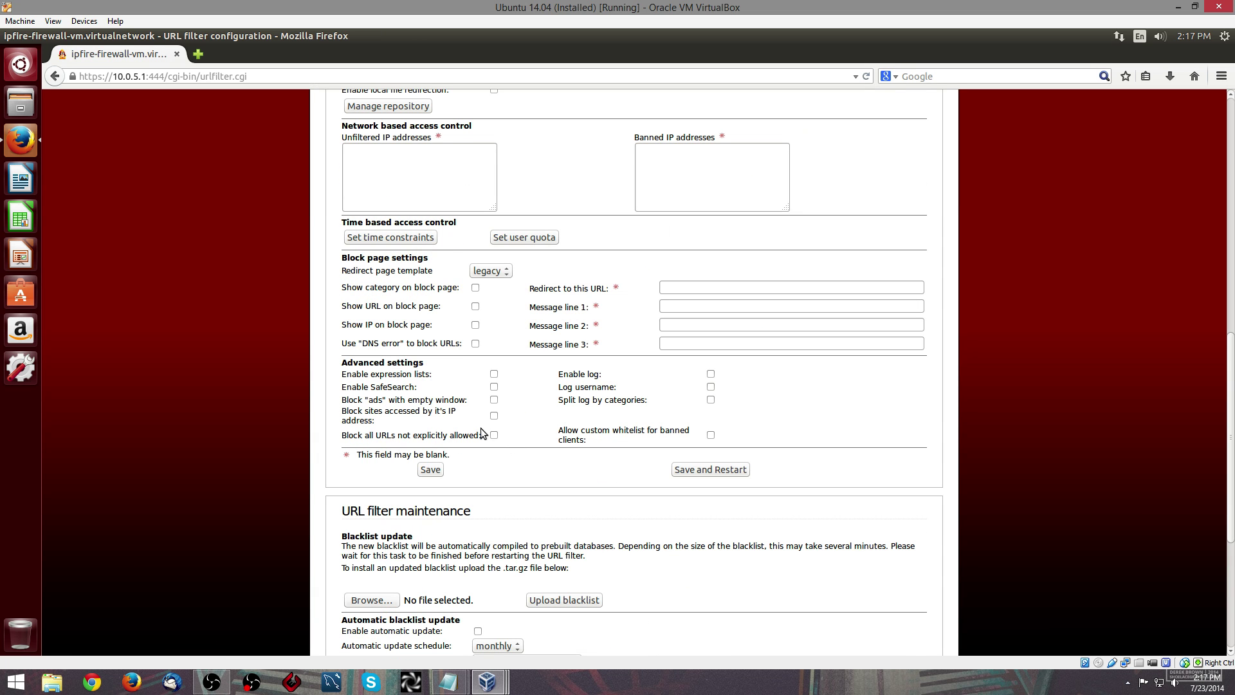
click(494, 435)
click(708, 469)
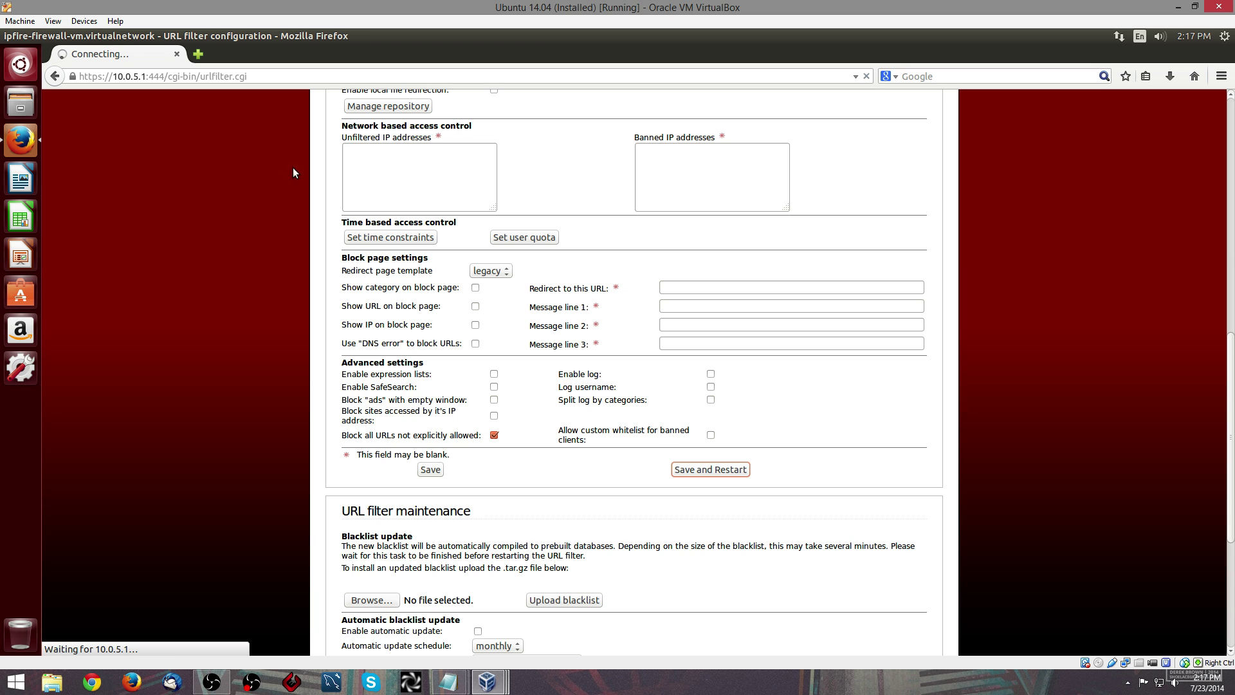
- Load google.com in a new tab to test the blocking
click(198, 57)
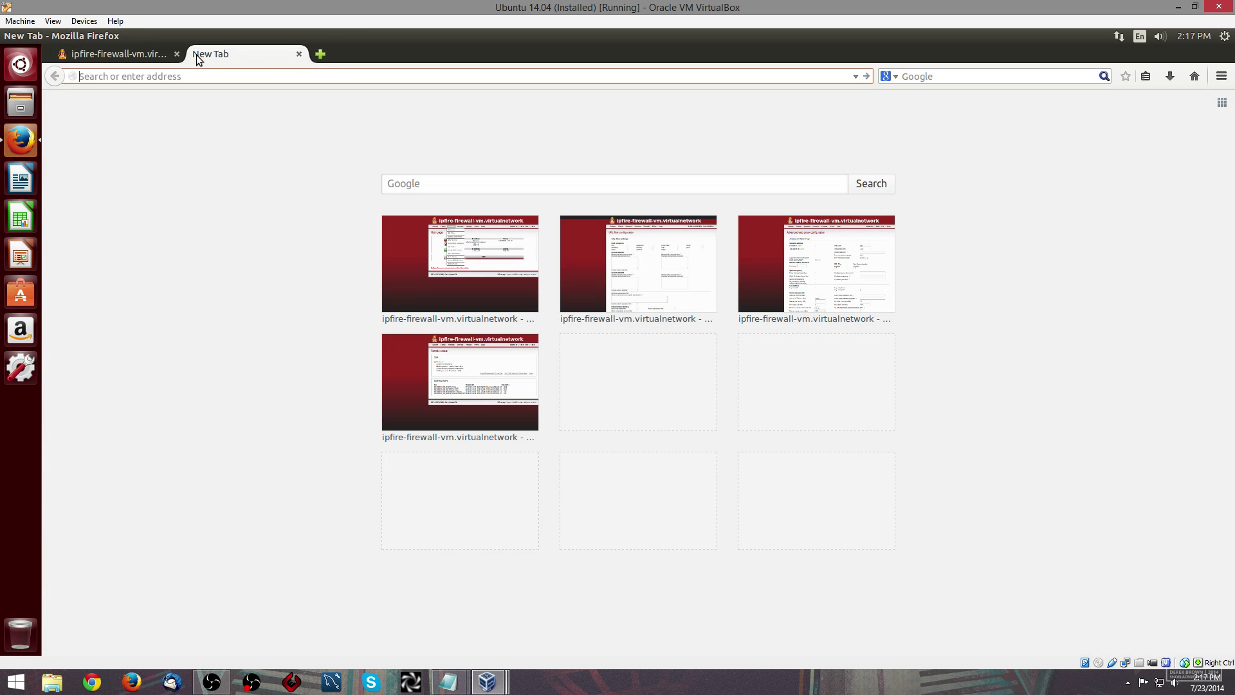
text(google.com)
key(Return)
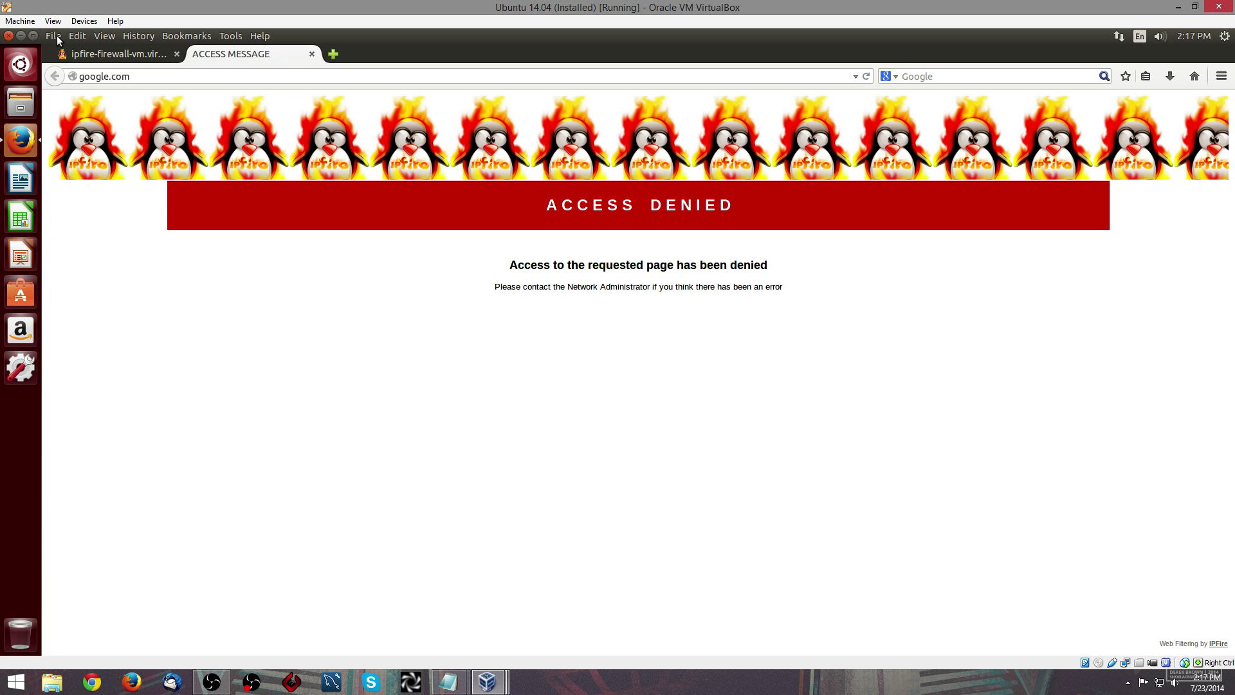
- Save the Access Denied page to Downloads as index.html
click(57, 36)
click(88, 115)
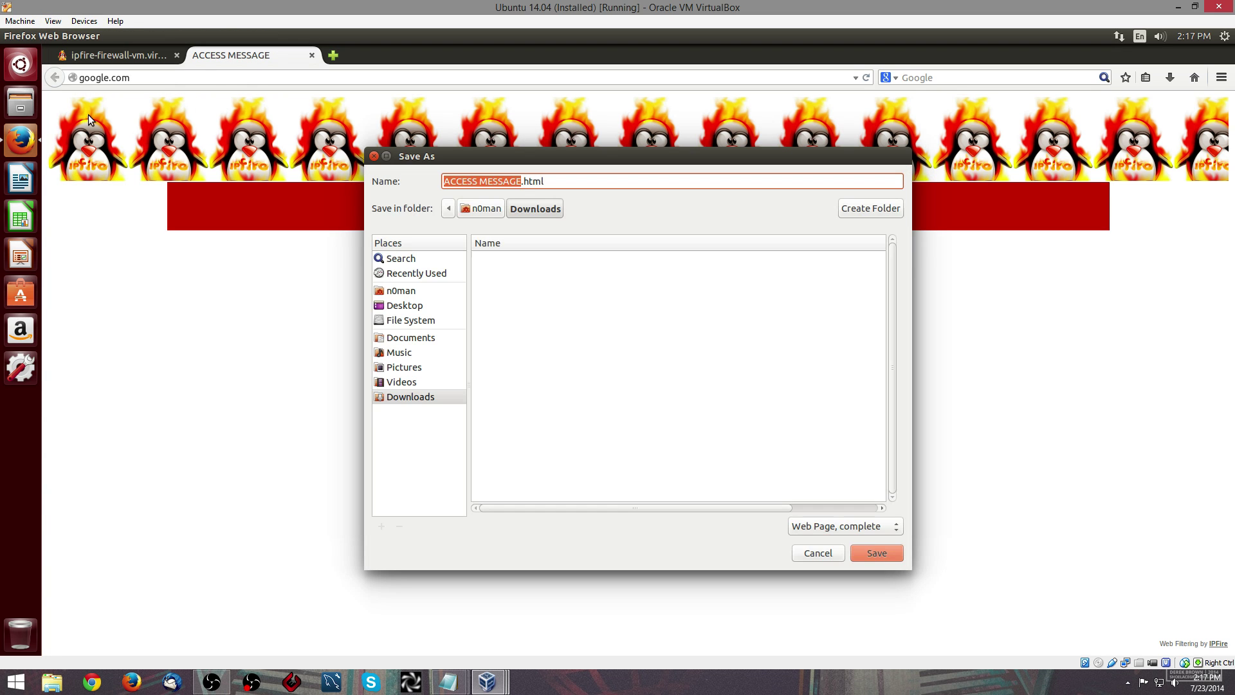
click(418, 399)
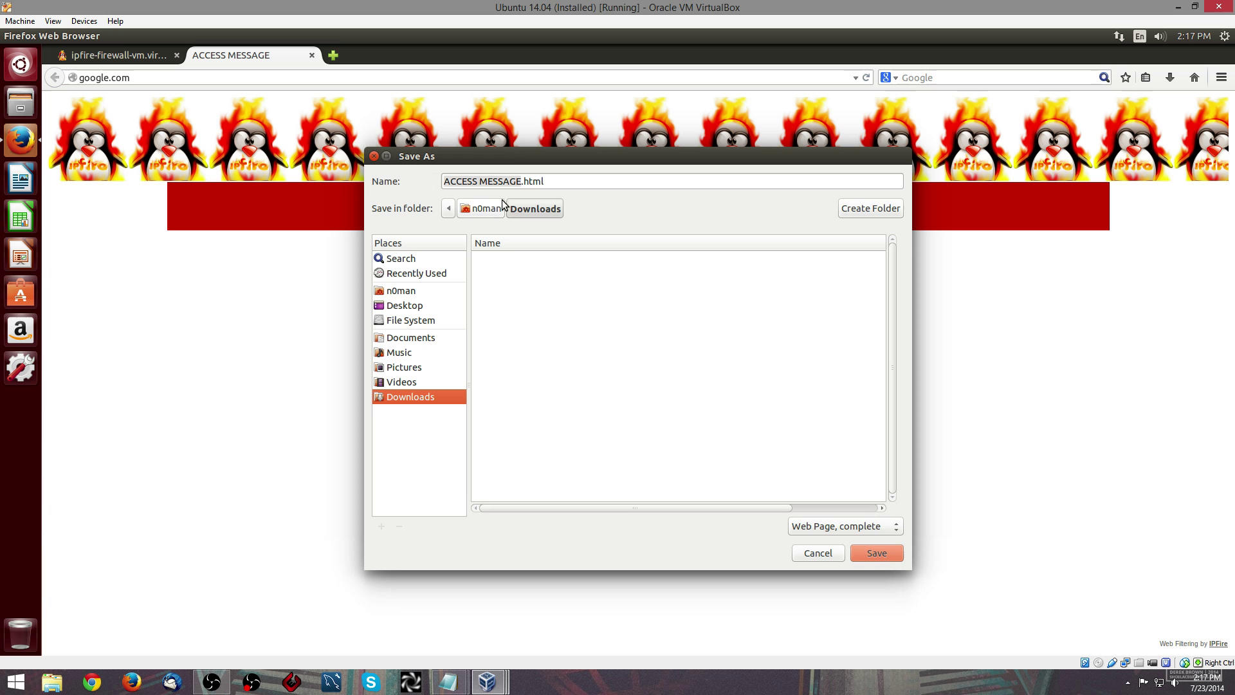
drag(522, 181, 415, 178)
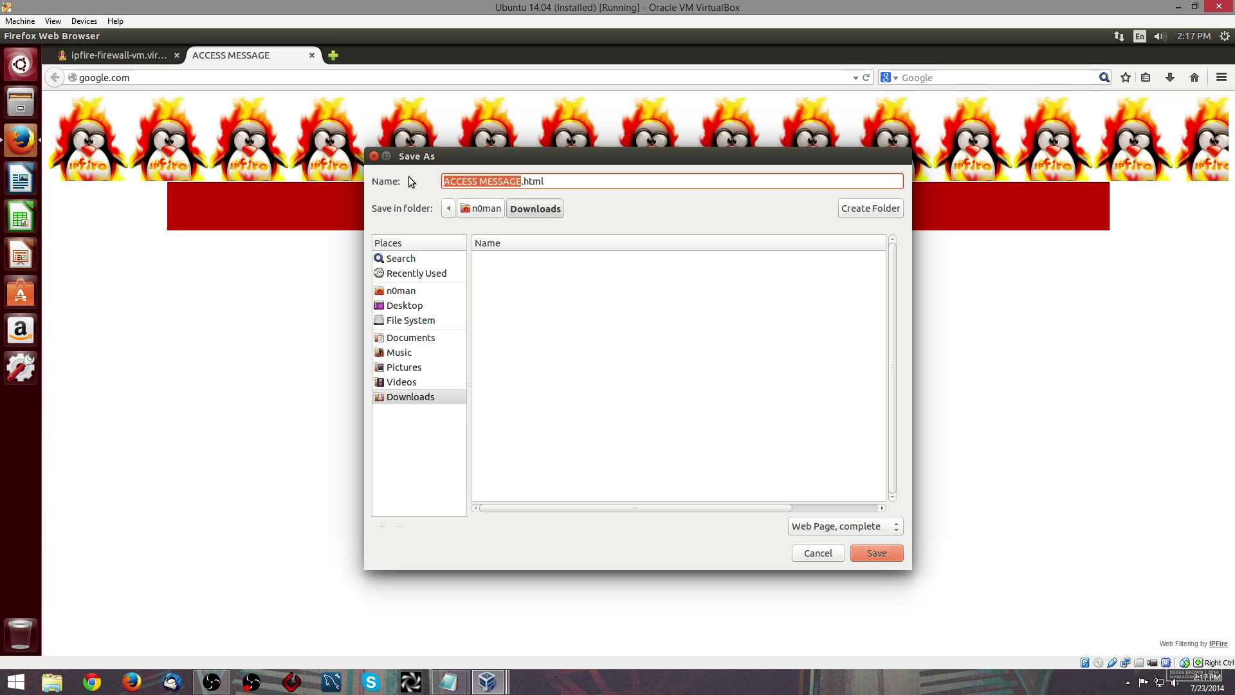
text(index)
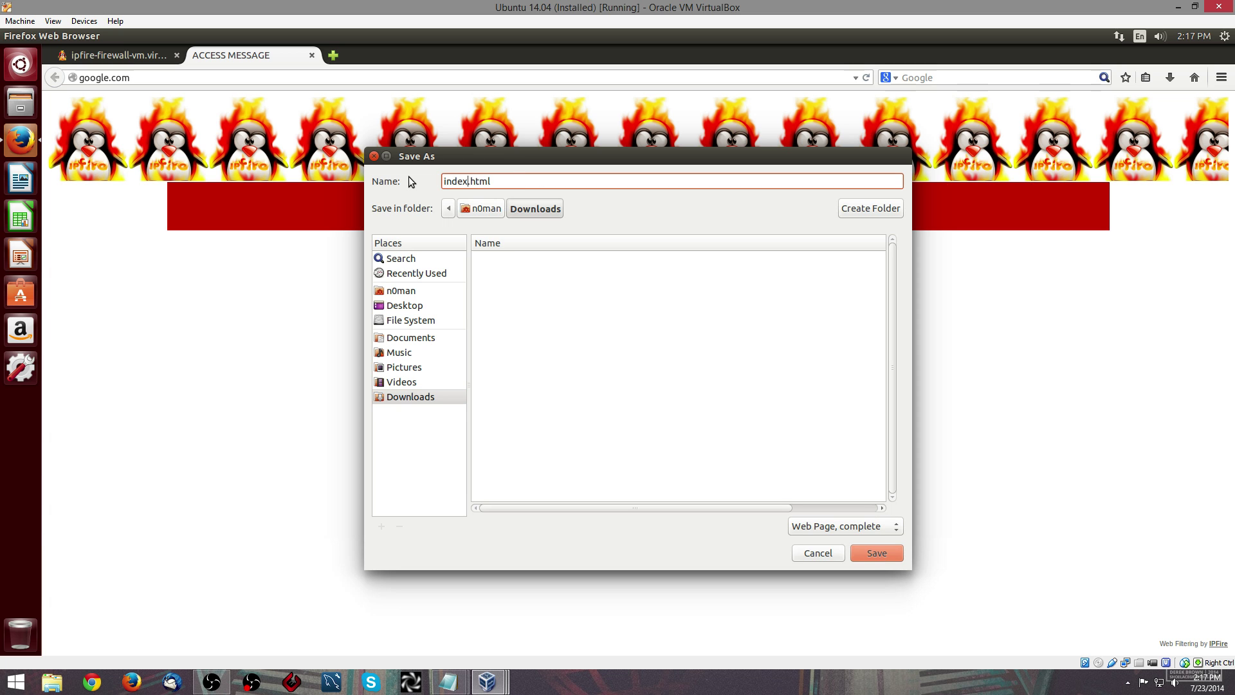
key(Return)
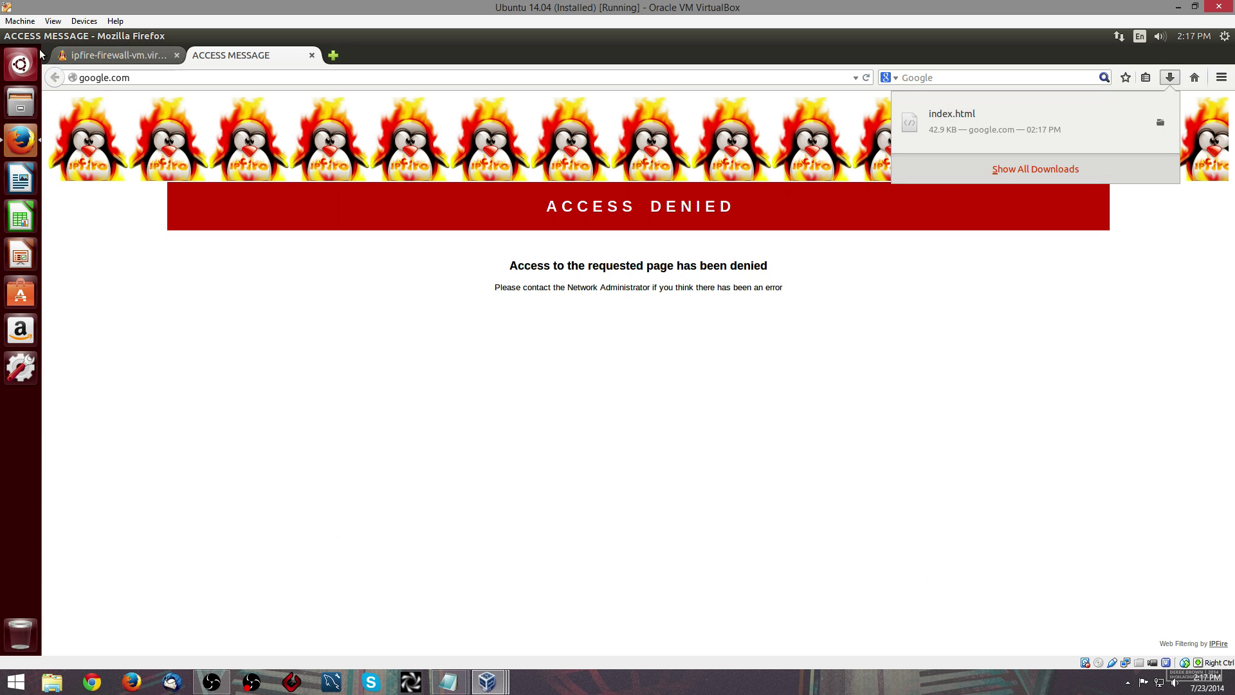
- Back on the IPFire URL filter page, save and restart the filter
click(84, 55)
mouse_move(435, 166)
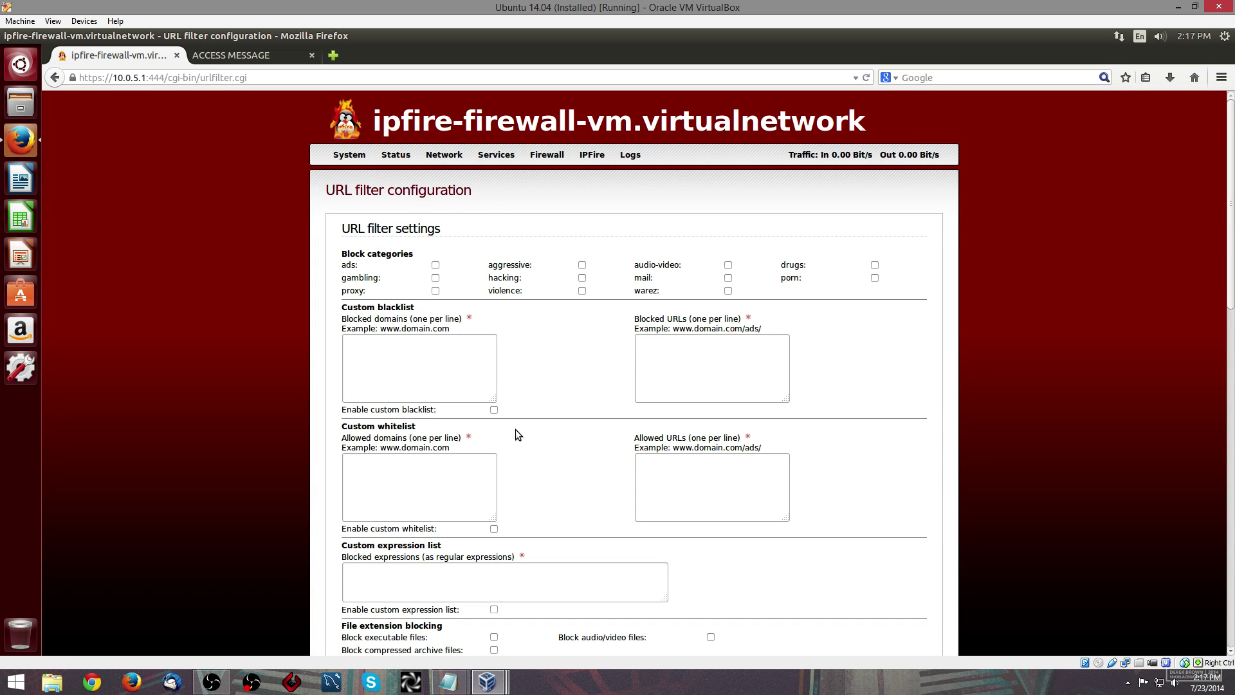
scroll(516, 429, down, 10)
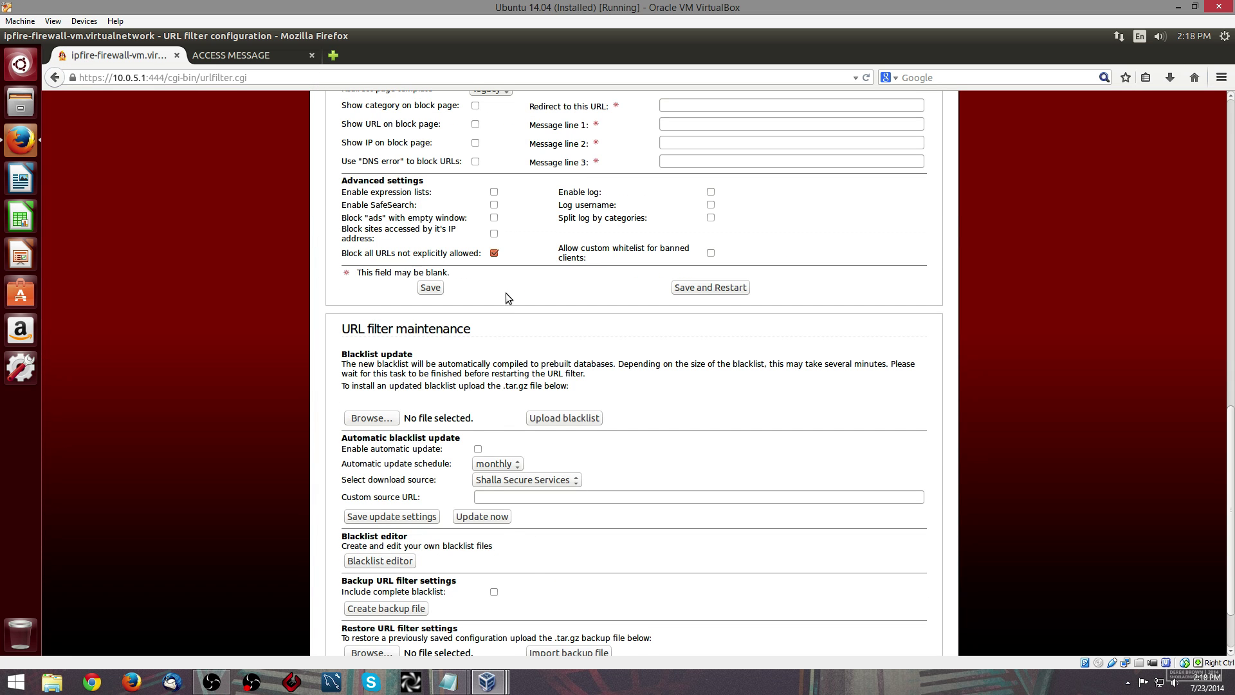
click(692, 288)
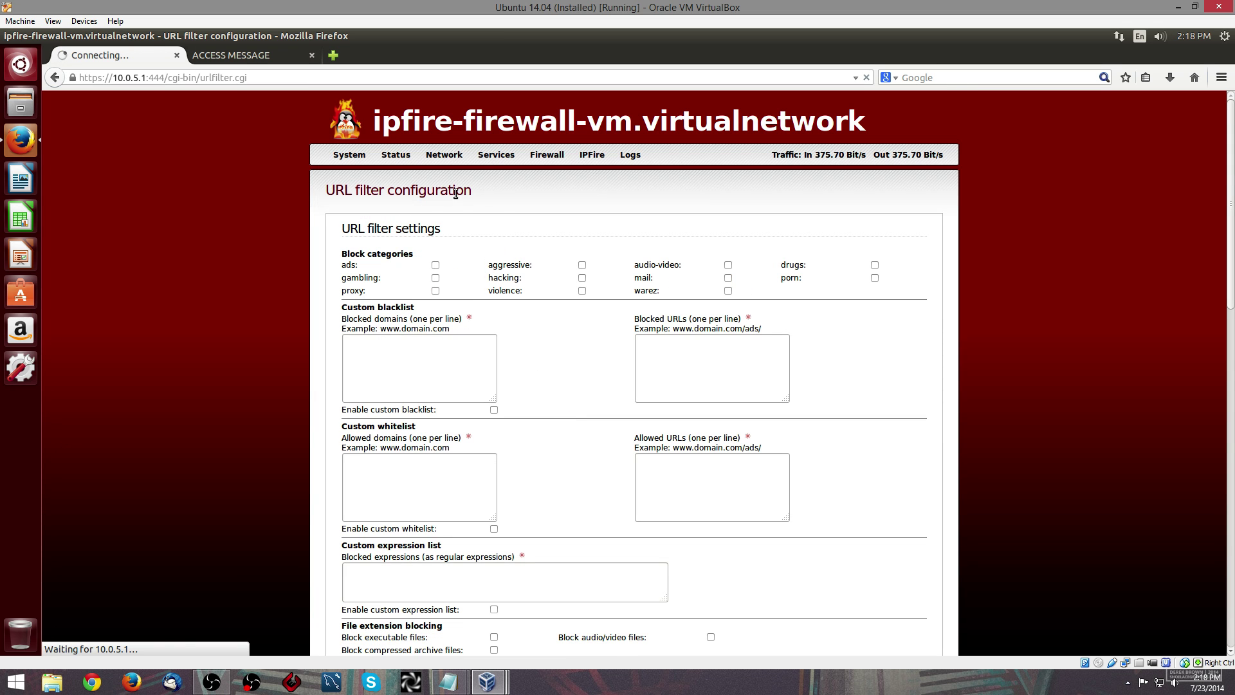
- Open the web proxy page and save and restart the proxy
mouse_move(444, 158)
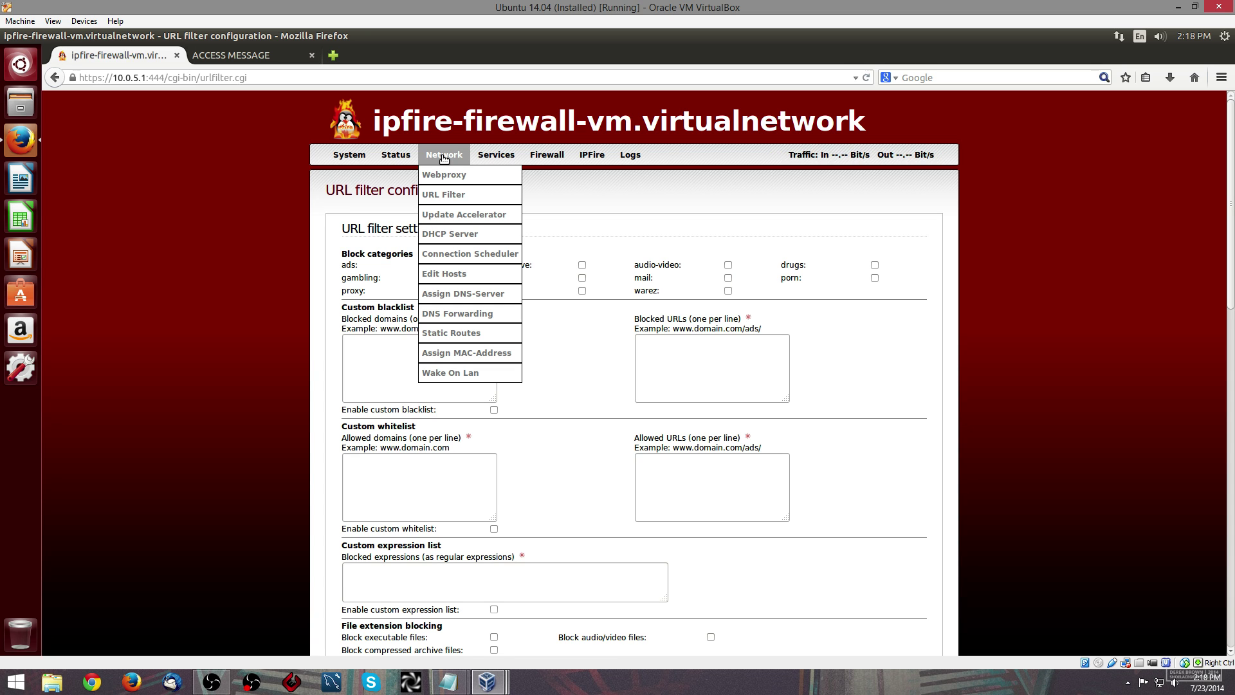
click(444, 175)
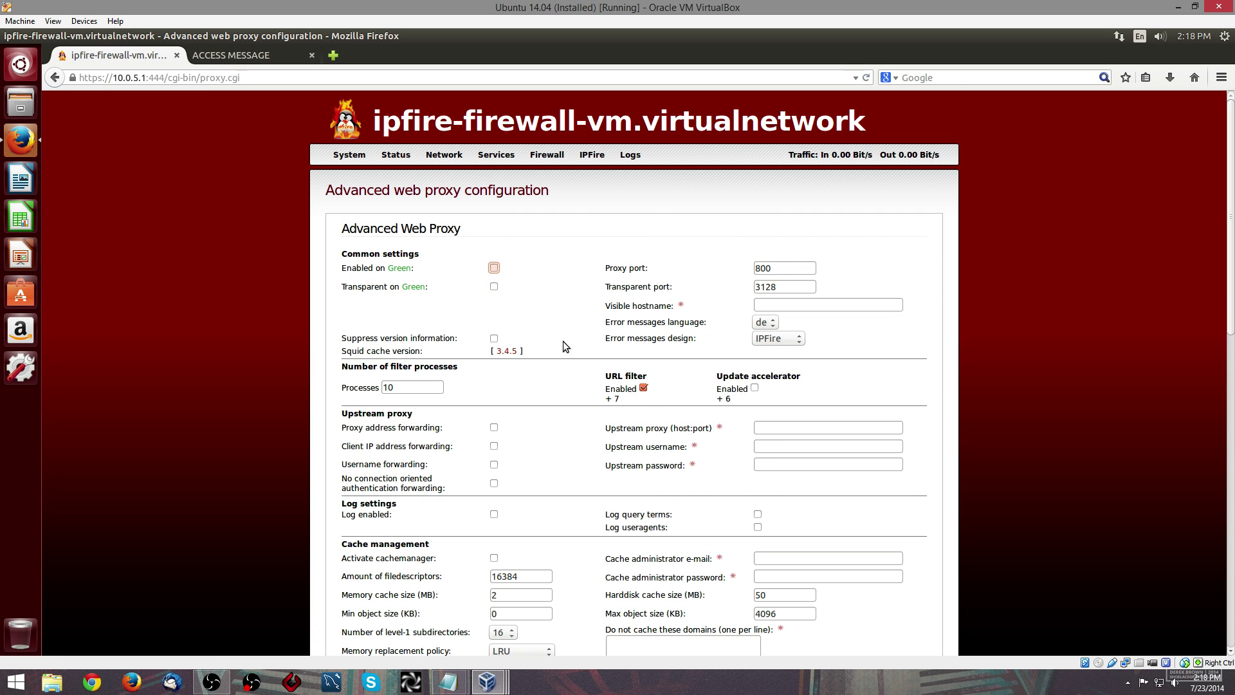
scroll(573, 358, down, 10)
scroll(585, 371, down, 5)
scroll(659, 330, up, 15)
scroll(644, 412, down, 13)
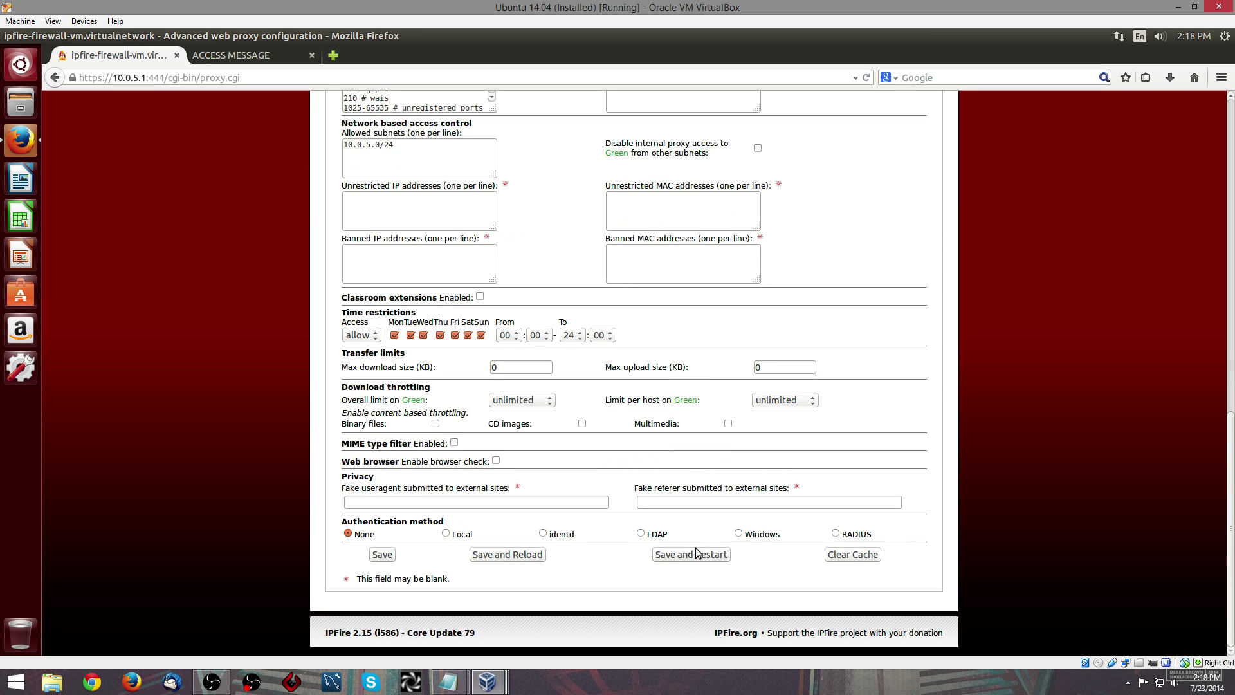
click(695, 554)
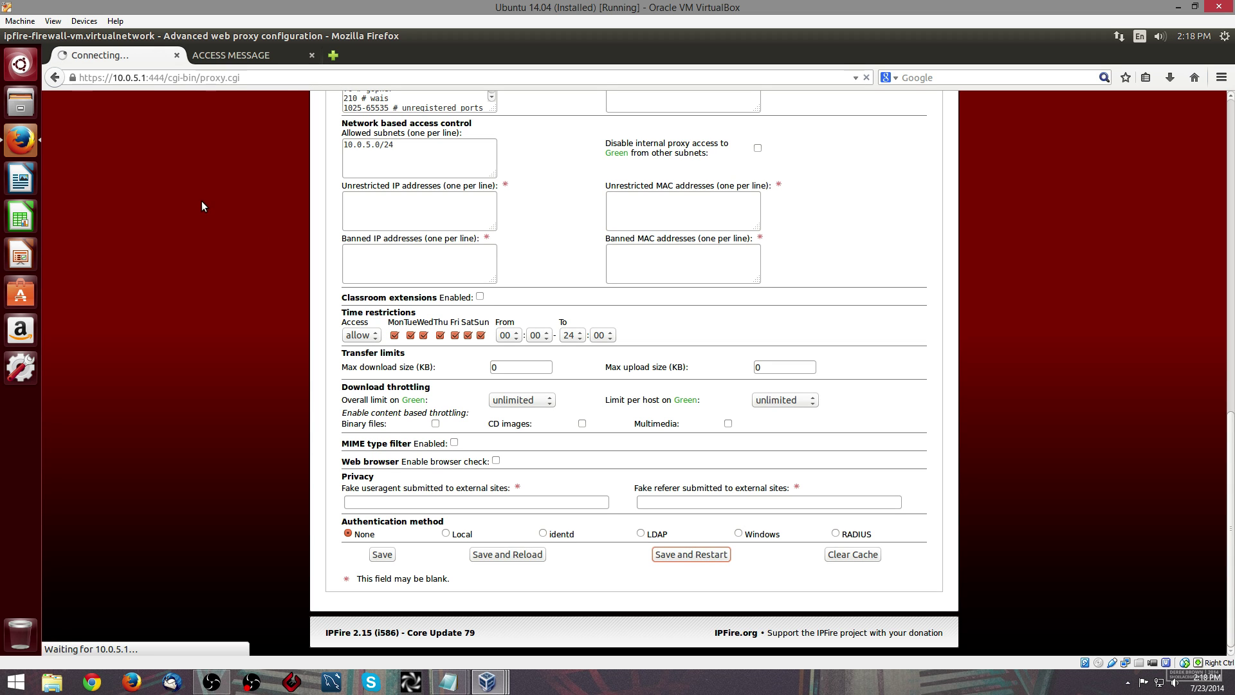
- Search the web for hp-host
click(282, 55)
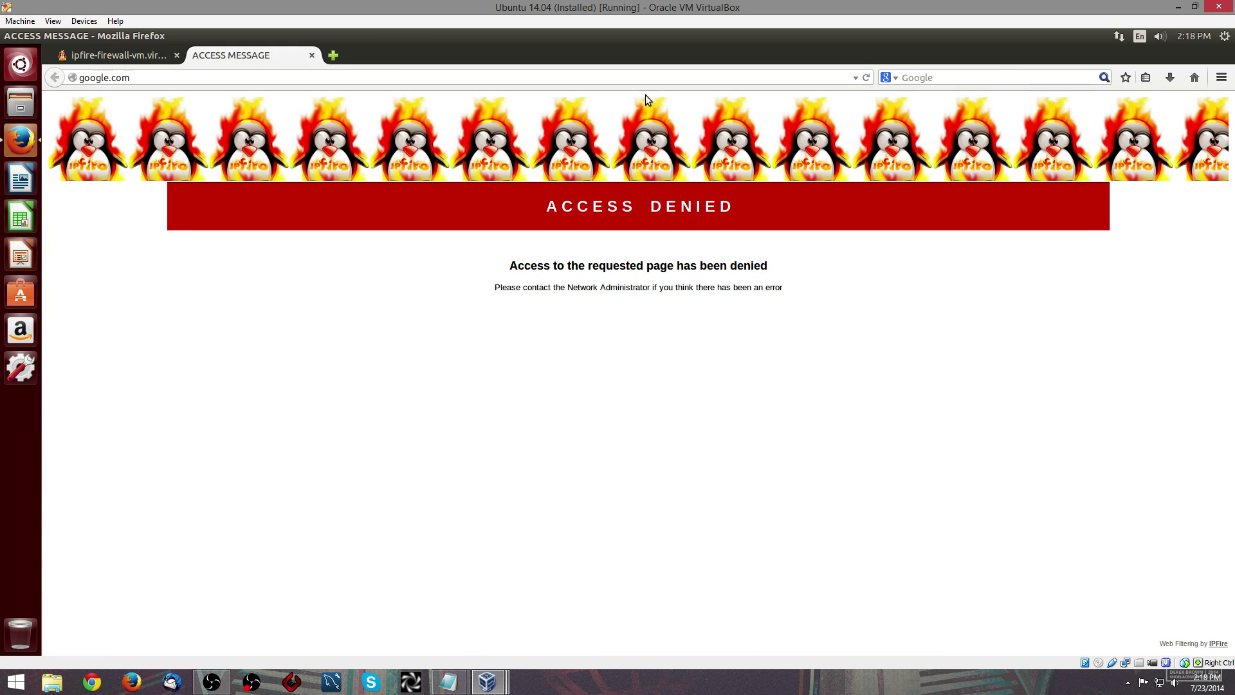
click(986, 76)
text(hp-host)
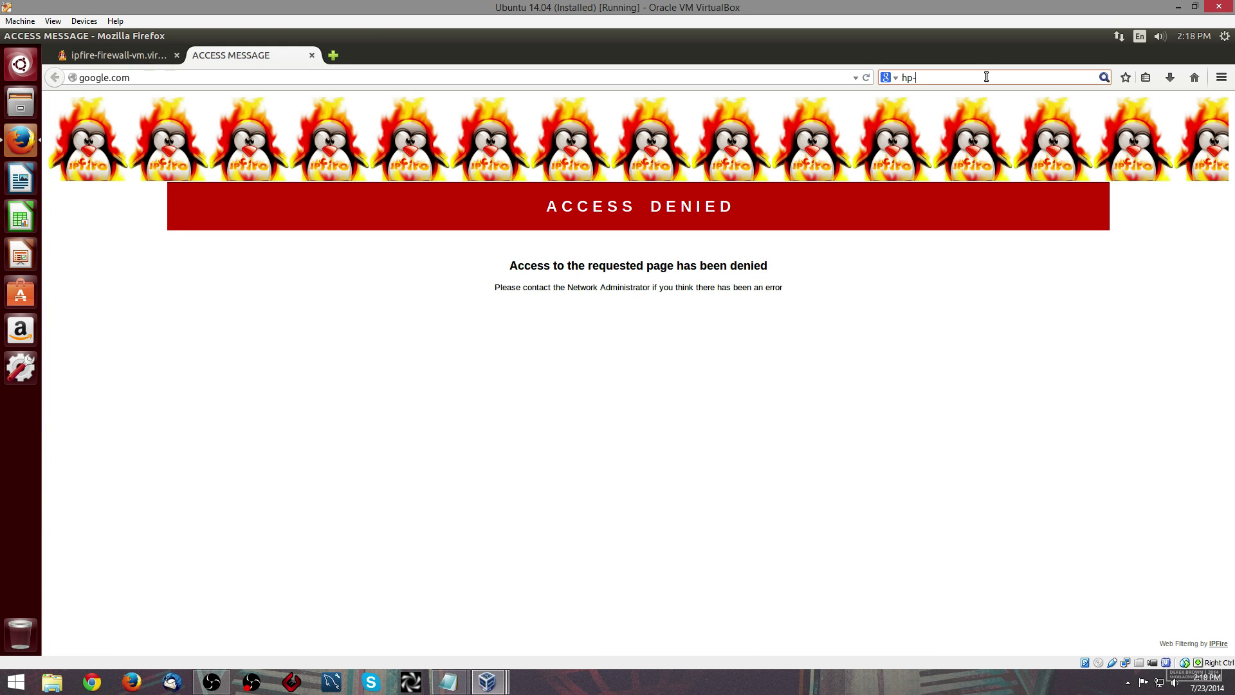
key(Return)
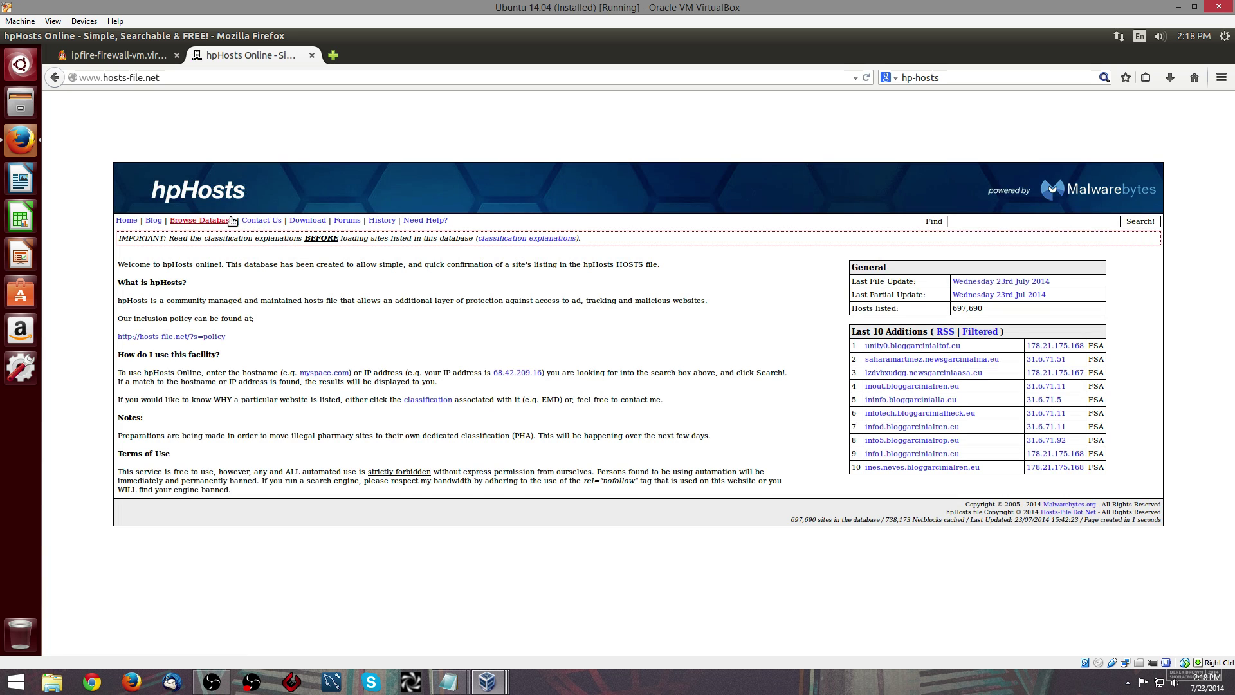
- Read the hpHosts ATS classification, then open the Download page and the ad_servers list
click(519, 239)
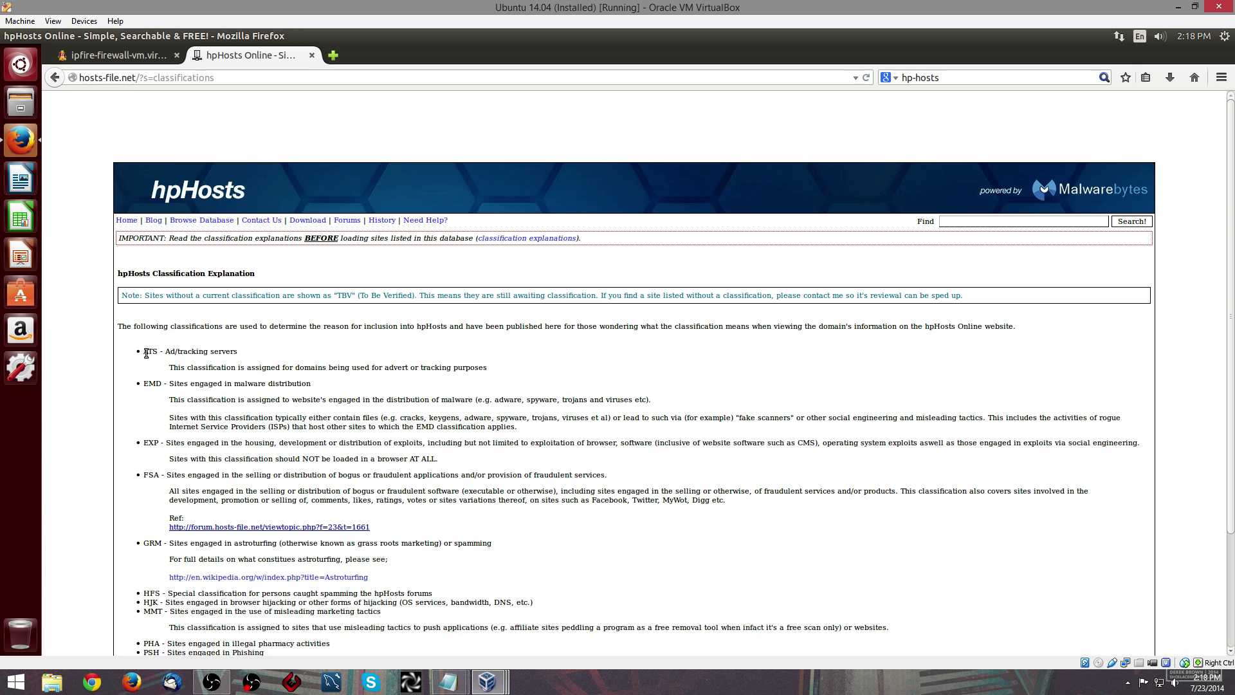
drag(148, 352, 227, 381)
scroll(225, 335, down, 2)
scroll(222, 270, up, 2)
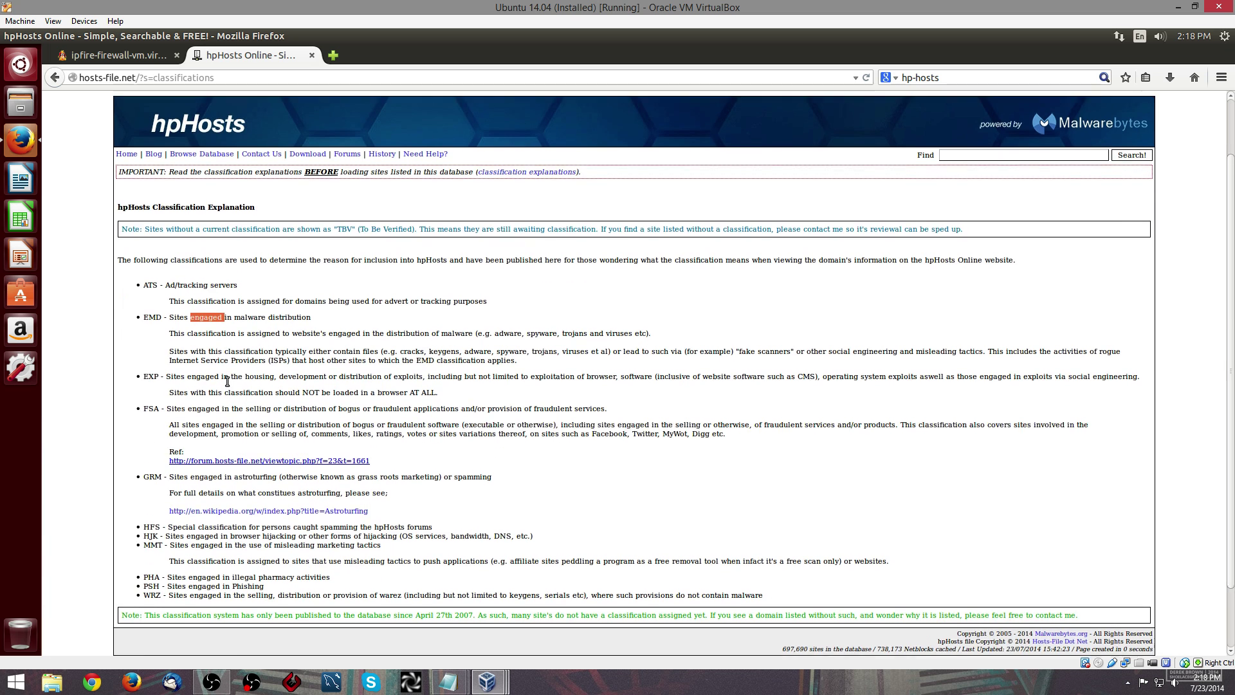
click(308, 220)
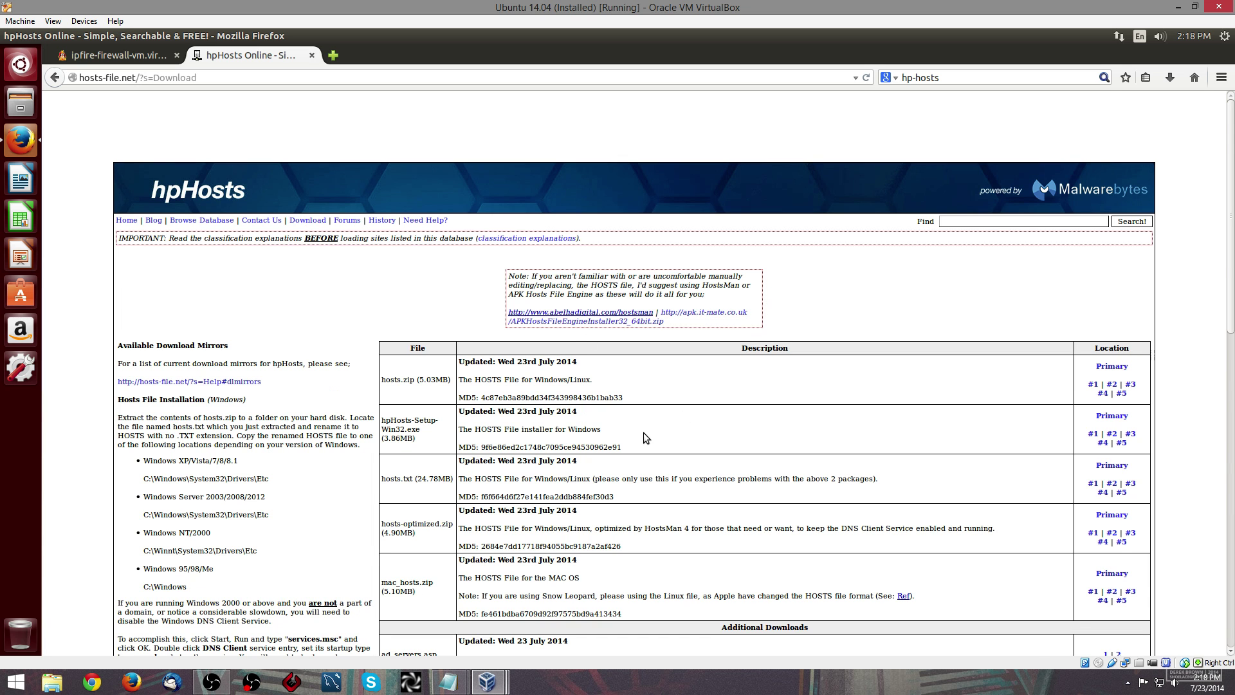
scroll(644, 434, down, 3)
click(1106, 544)
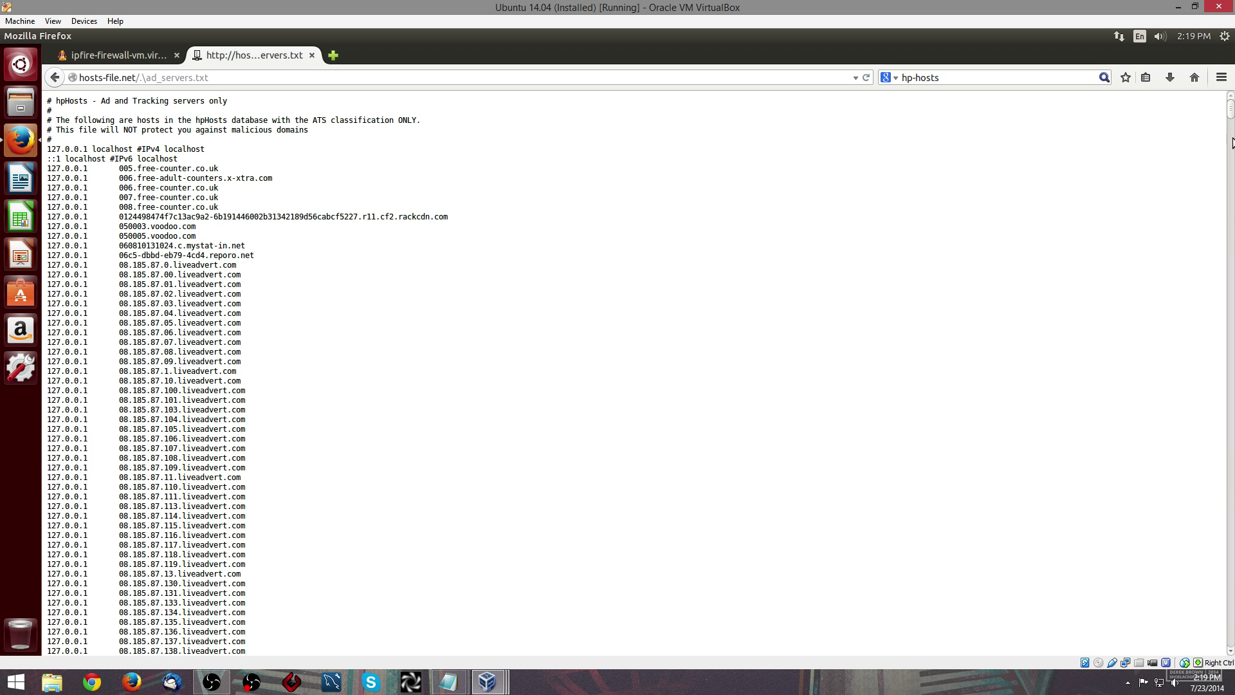
- Select the full ad_servers.txt list through '# Hosts: 22409' and copy it
drag(1230, 111, 1060, 648)
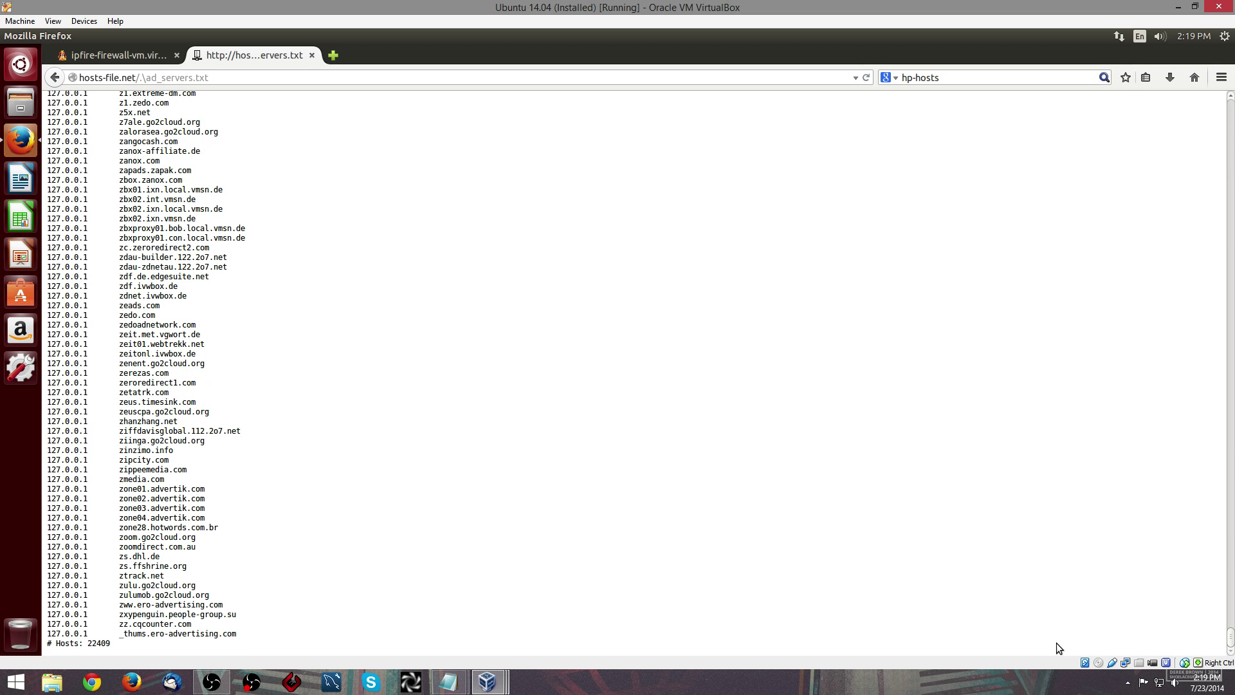
shift+click(241, 636)
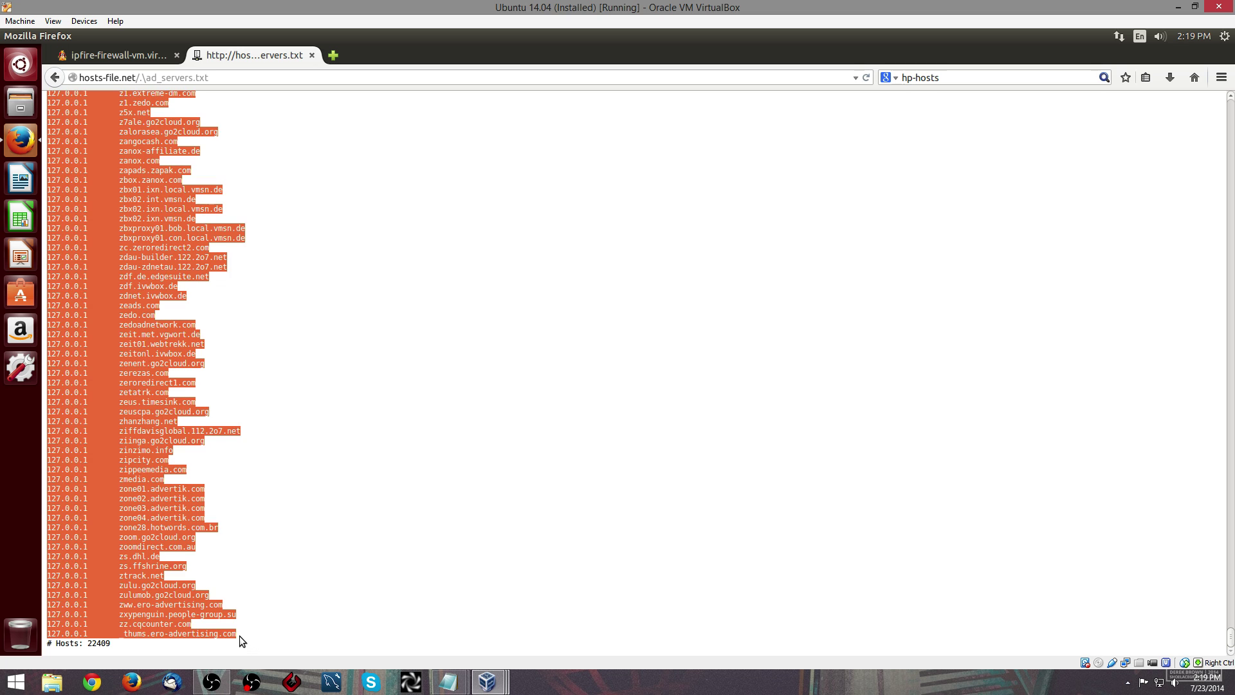
right_click(153, 459)
click(166, 468)
- Connect Files to ssh://10.0.5.1:222, accepting the server identity and entering the login credentials
click(22, 110)
click(99, 333)
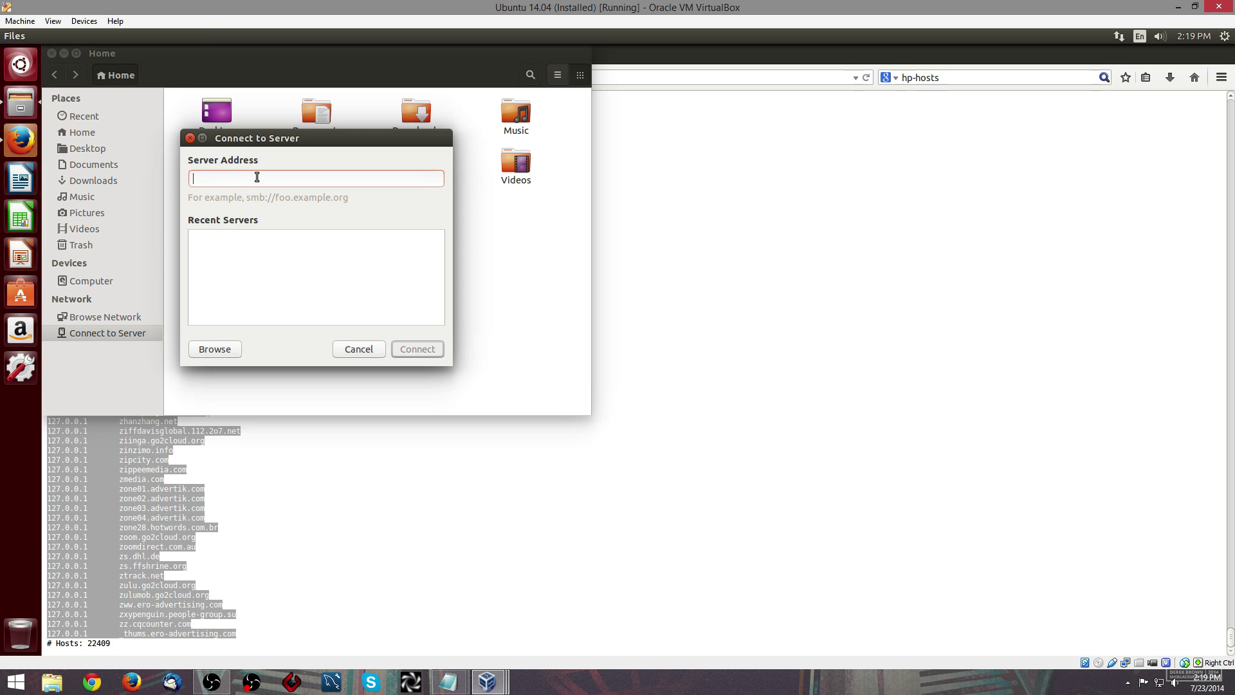
text(ssh://10.0.5.1:222)
key(Return)
click(489, 307)
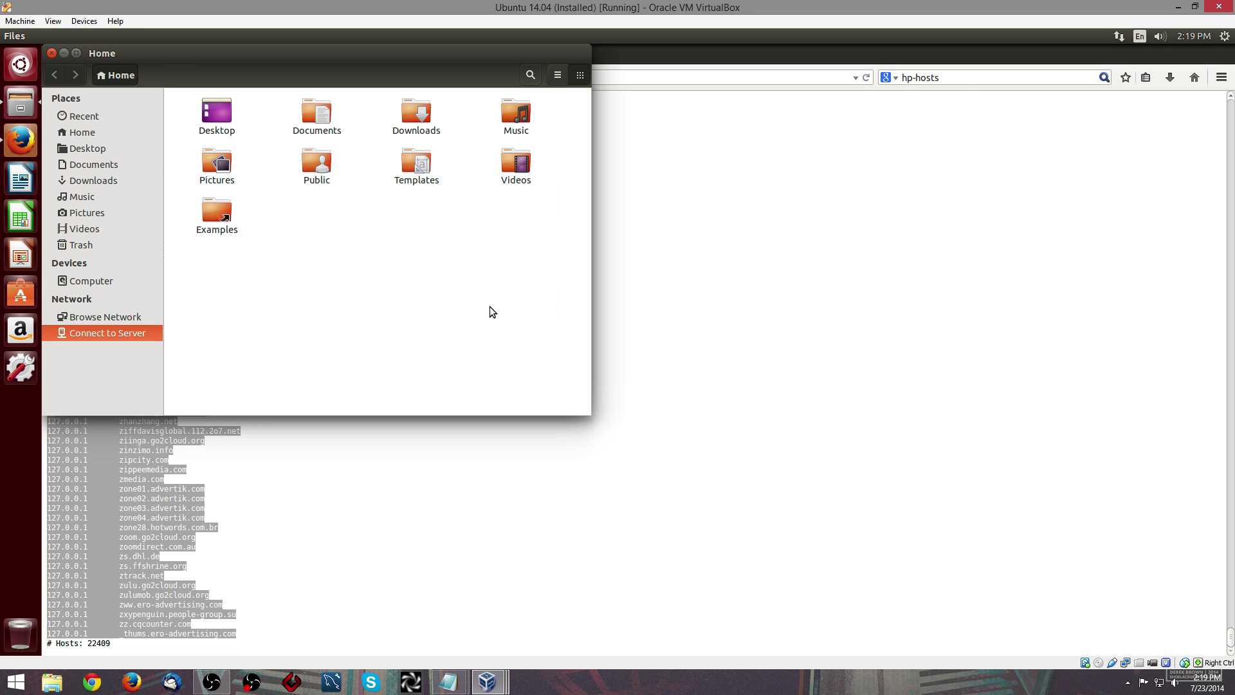
text(roo•••••)
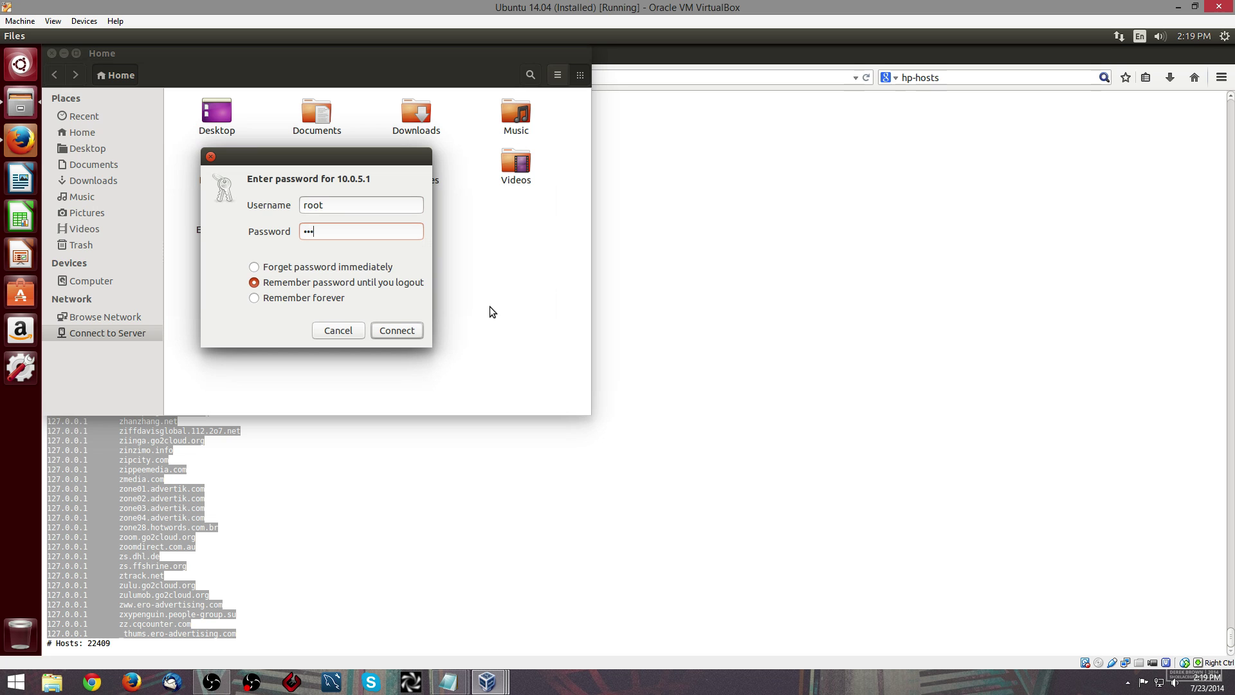
key(Return)
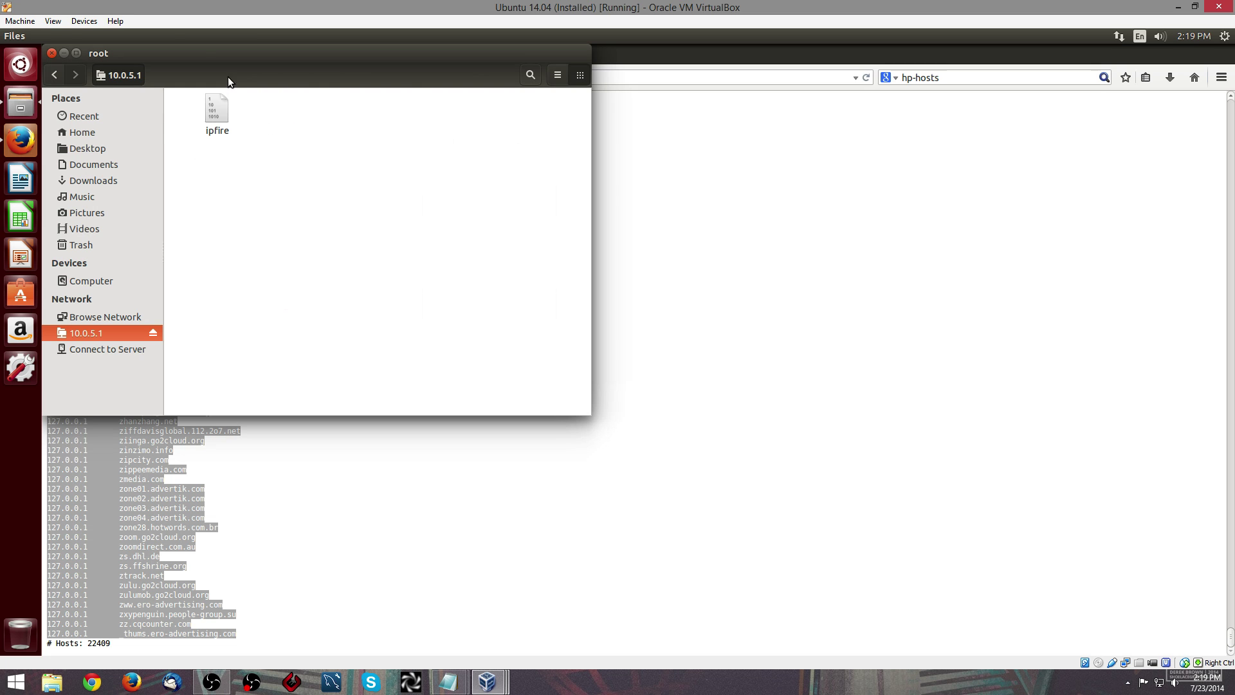
- Create a folder named blocked inside /srv/web on the IPFire server
click(127, 36)
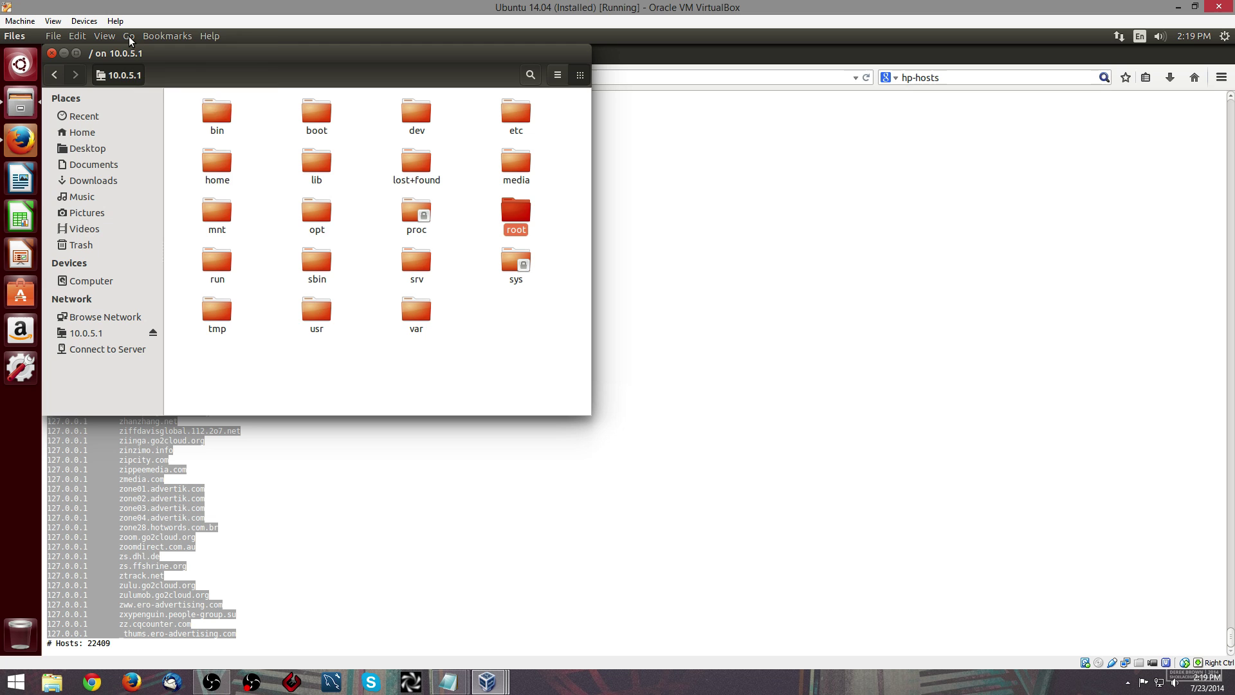
click(129, 36)
click(449, 284)
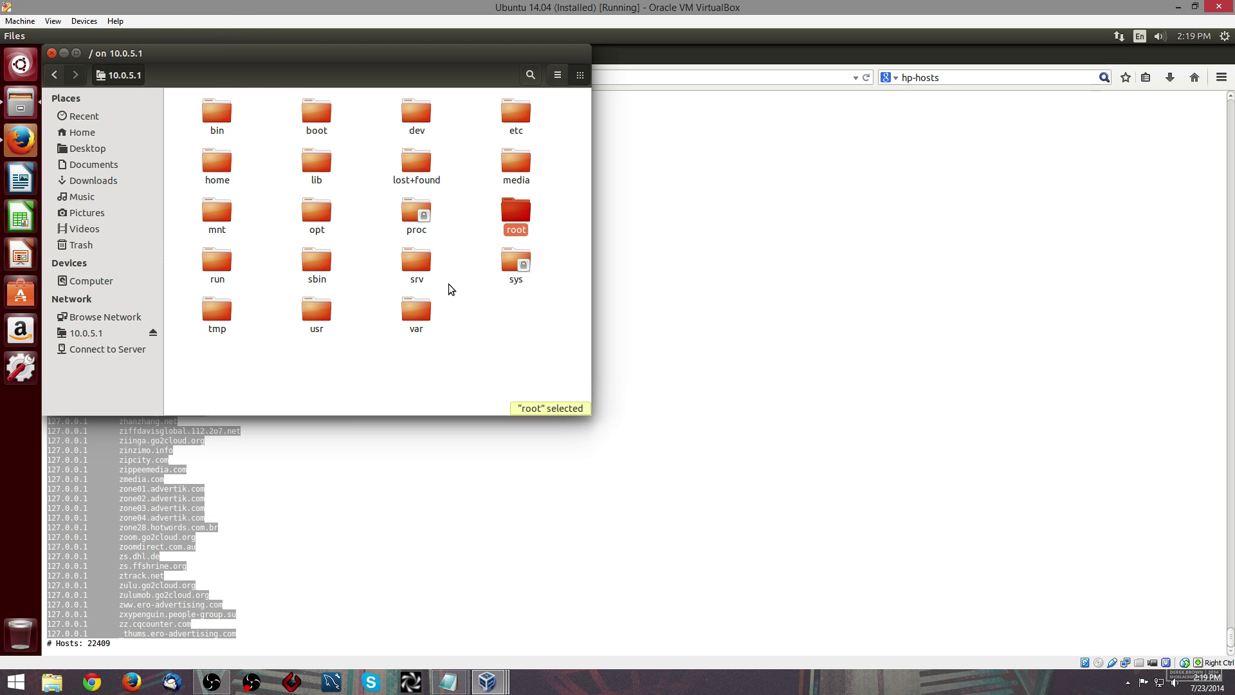
double_click(416, 263)
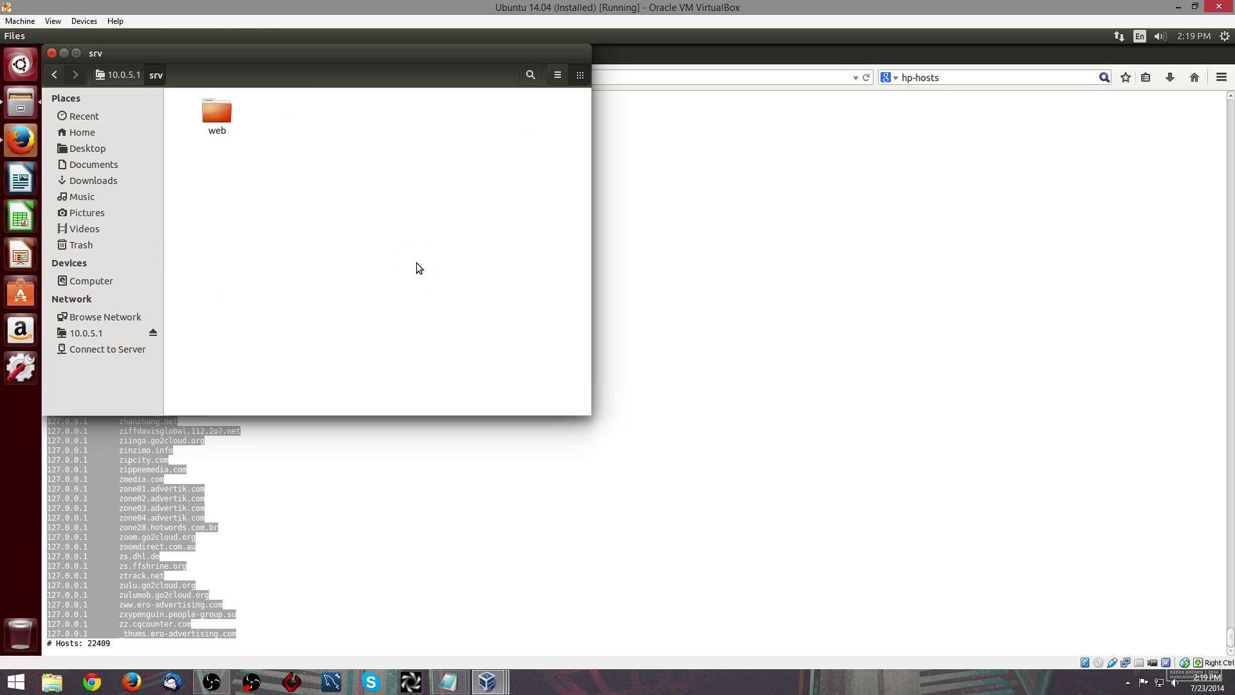
double_click(232, 128)
right_click(266, 180)
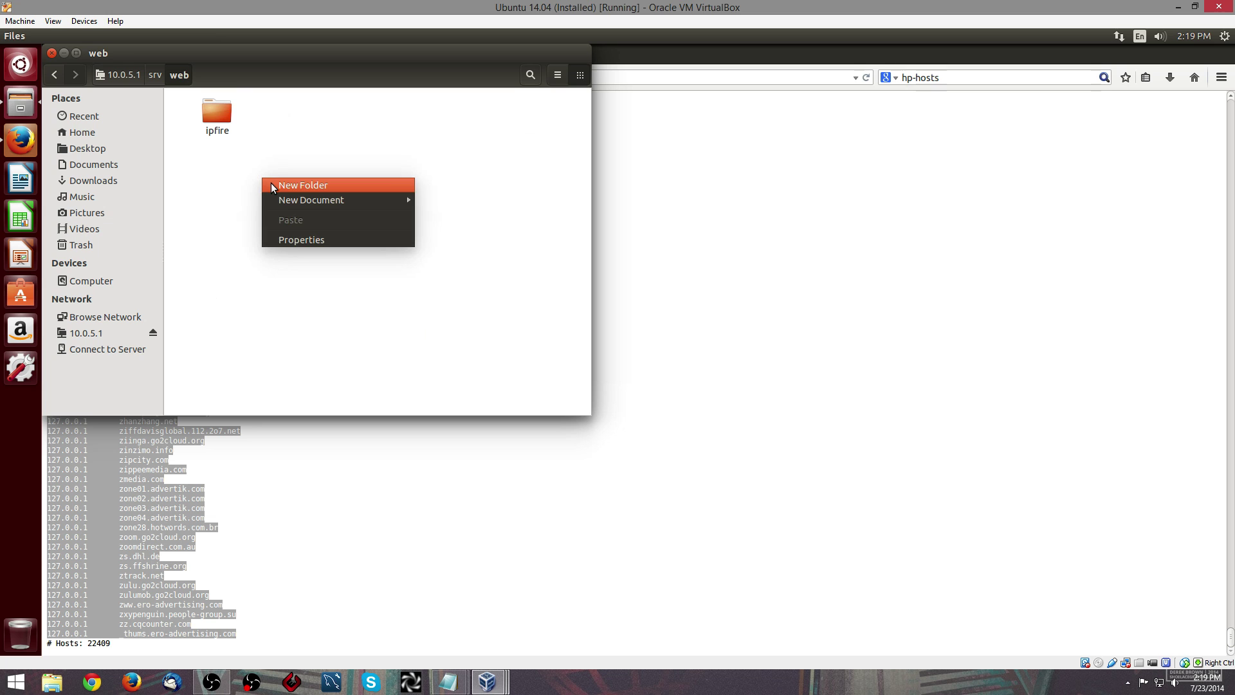
click(271, 182)
text(blocked)
key(Return)
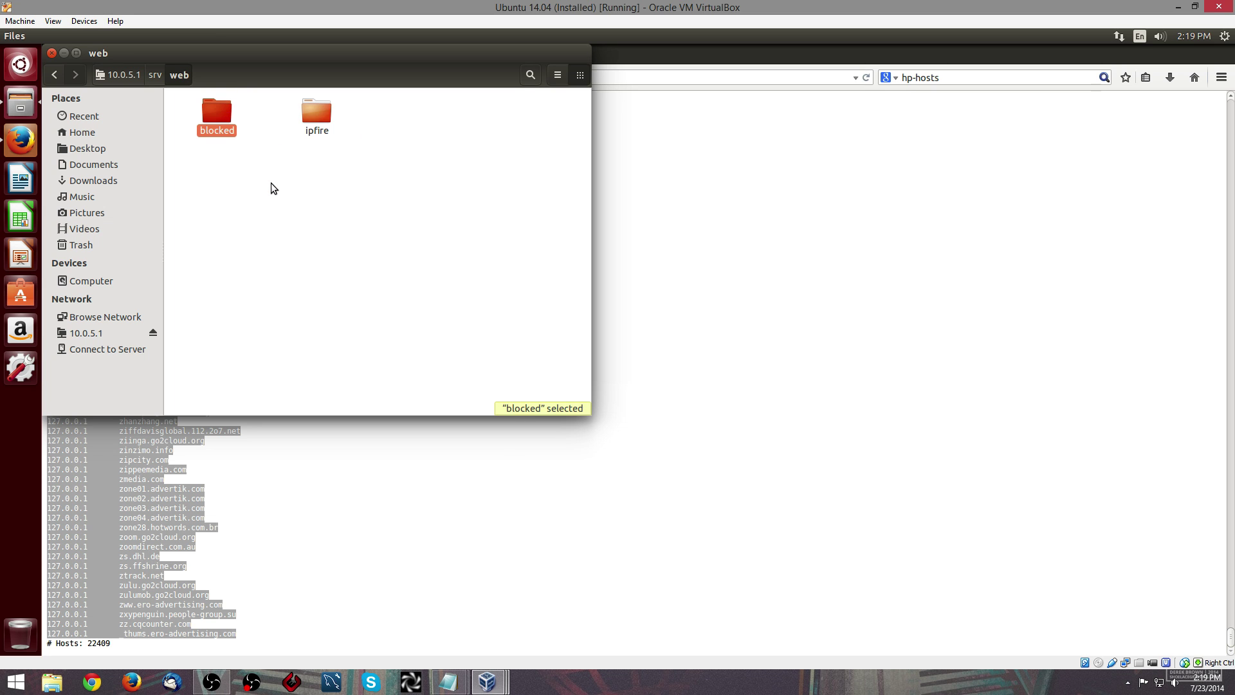
- Copy index.html and index_files from Downloads and paste them into /srv/web/blocked
right_click(90, 180)
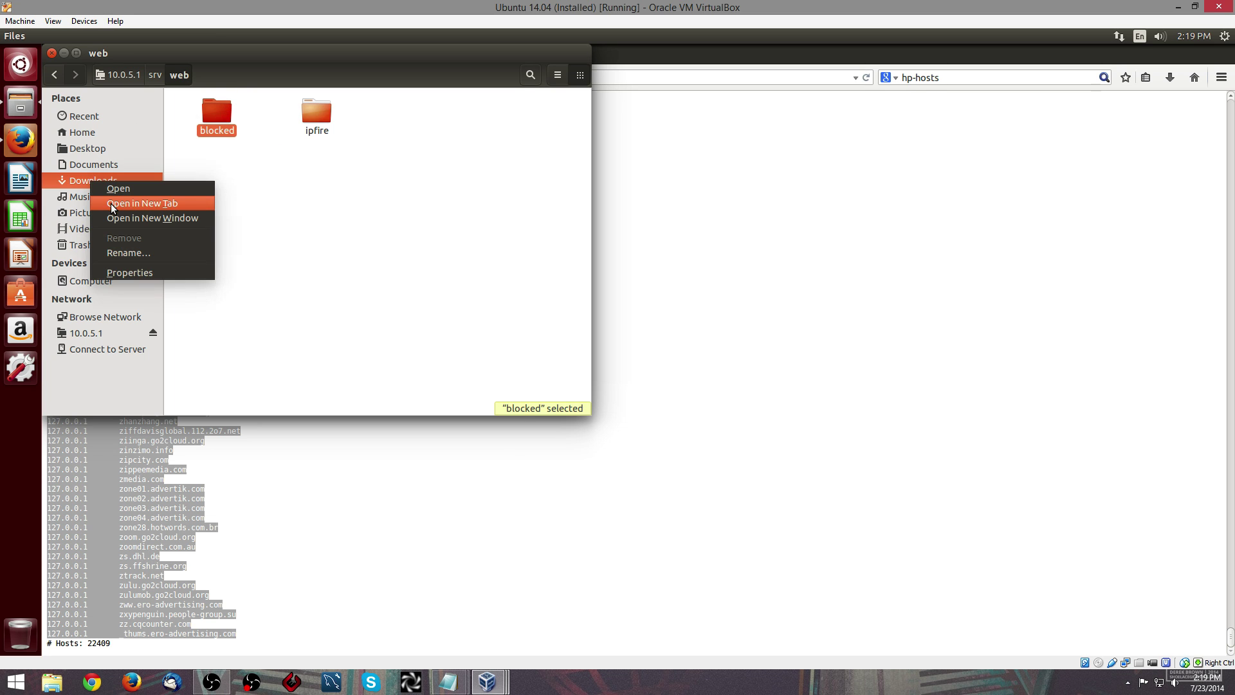
click(161, 203)
click(437, 98)
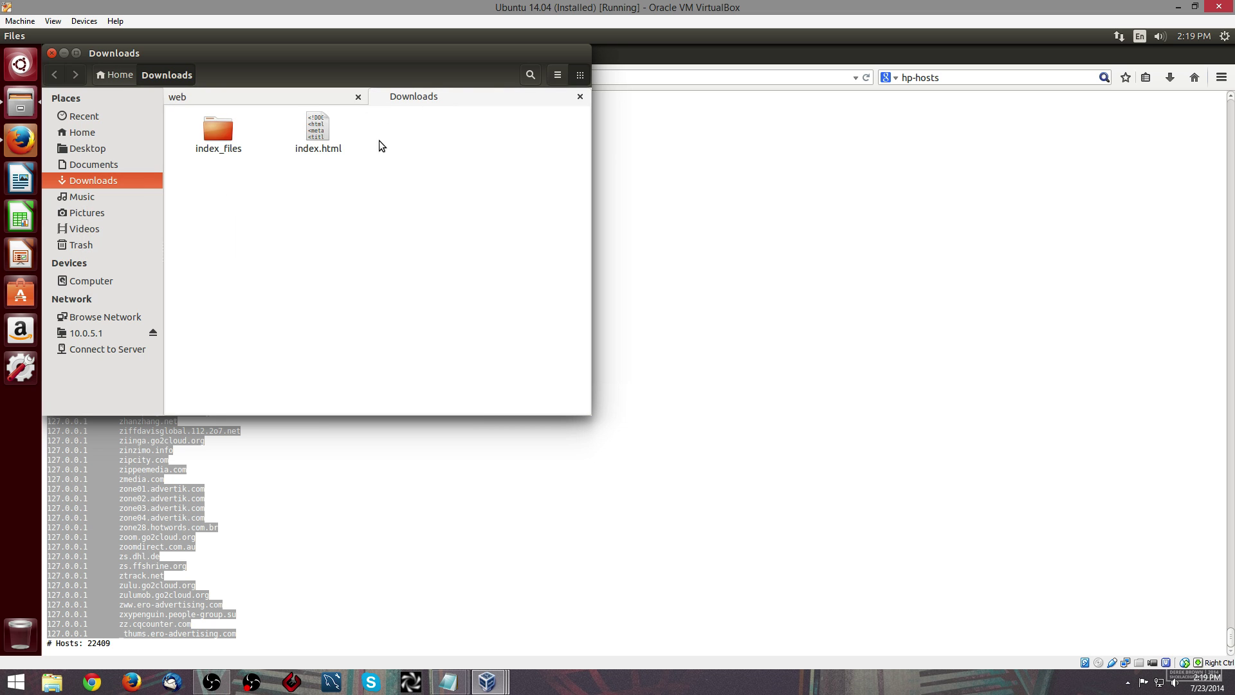
drag(380, 147, 221, 137)
right_click(222, 138)
click(258, 198)
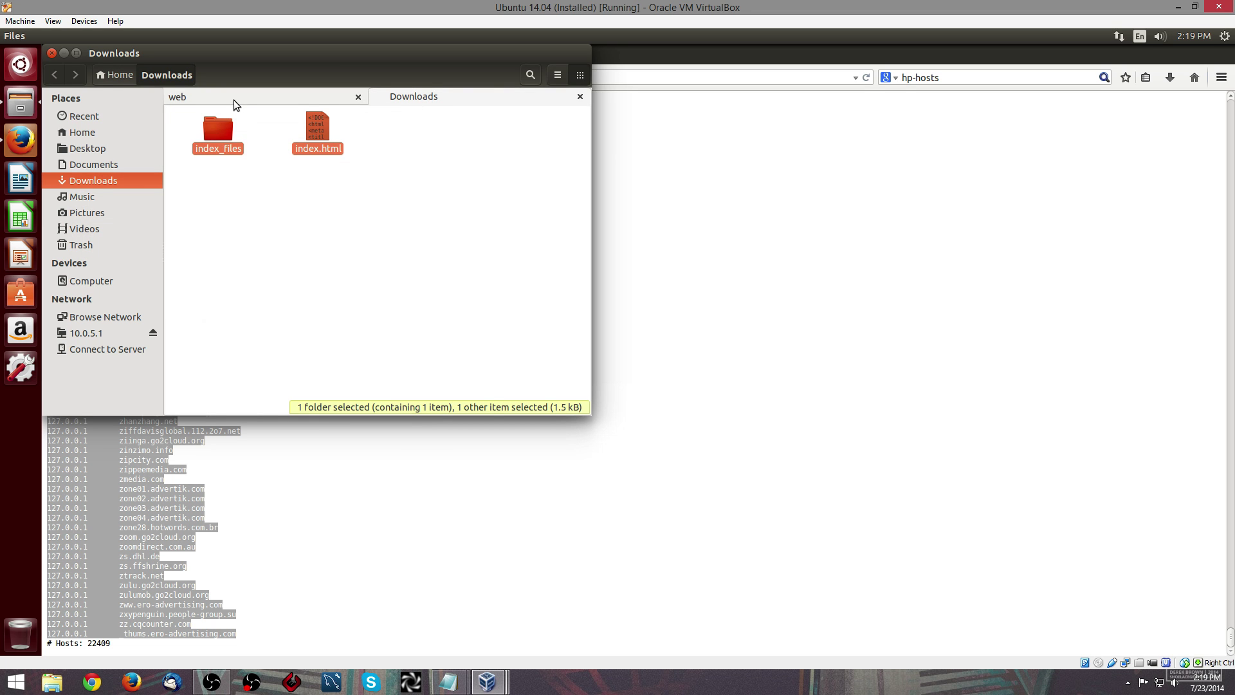
click(234, 99)
double_click(218, 132)
right_click(258, 164)
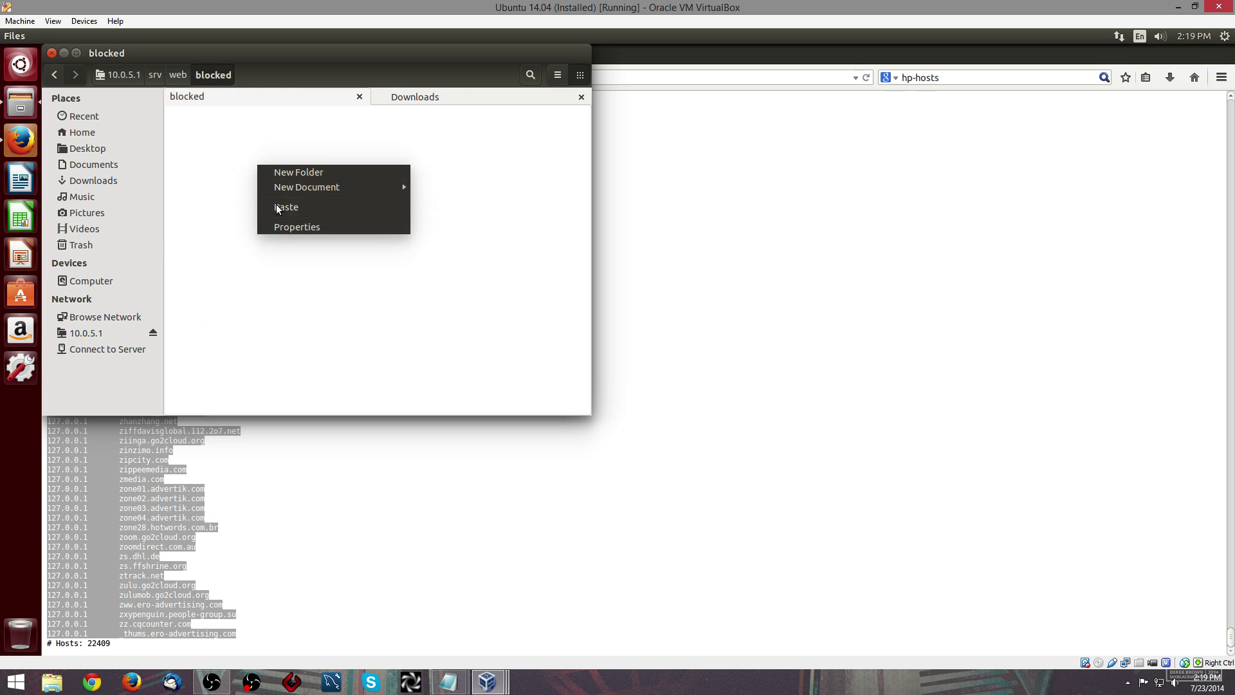
click(286, 207)
- Navigate to /etc/httpd/conf/vhosts.d on the server
click(130, 73)
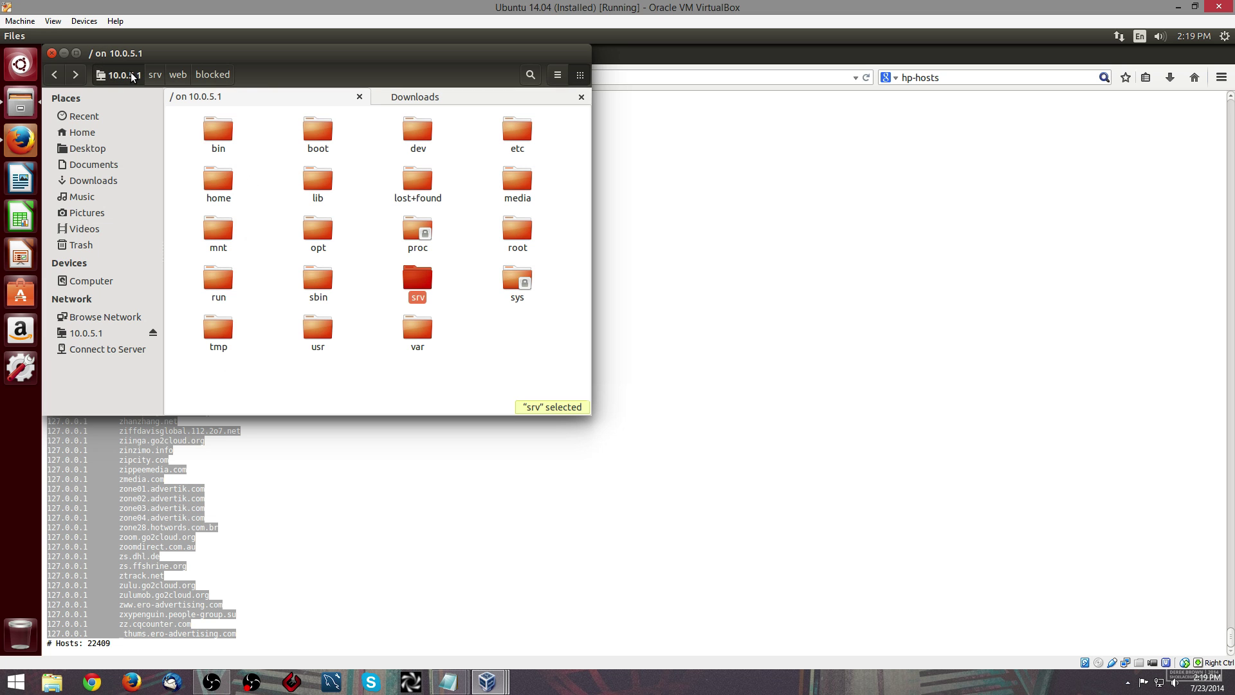
double_click(523, 135)
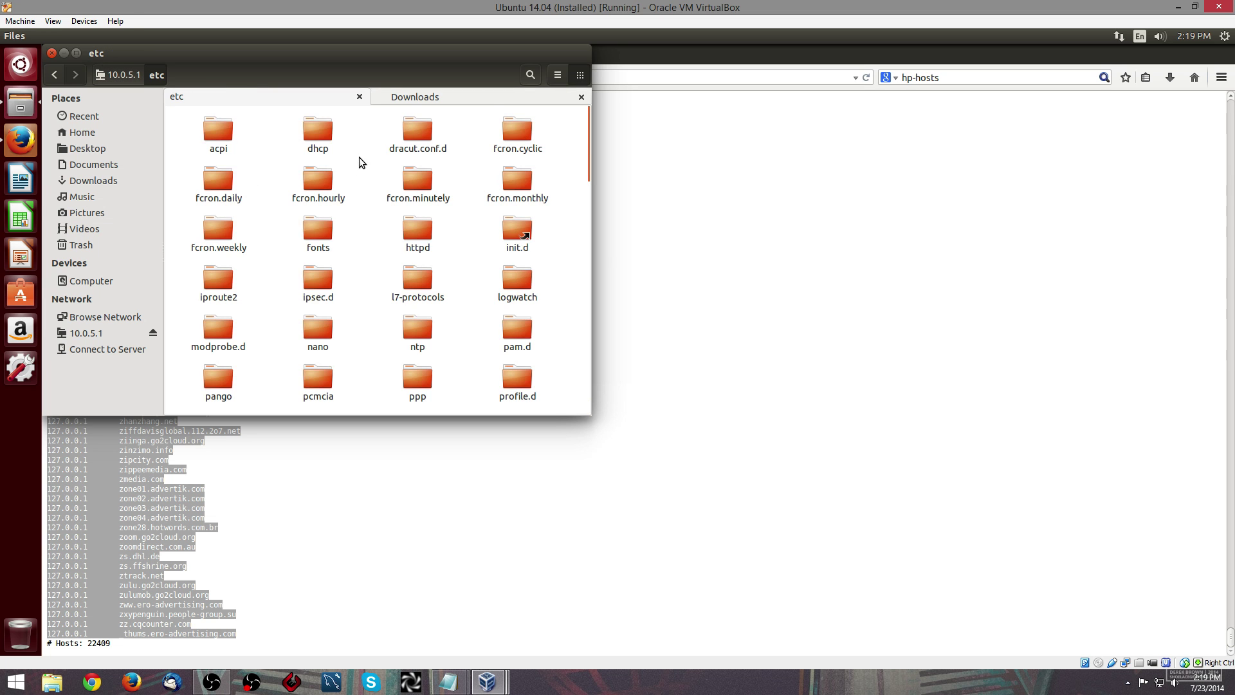
text(httpd)
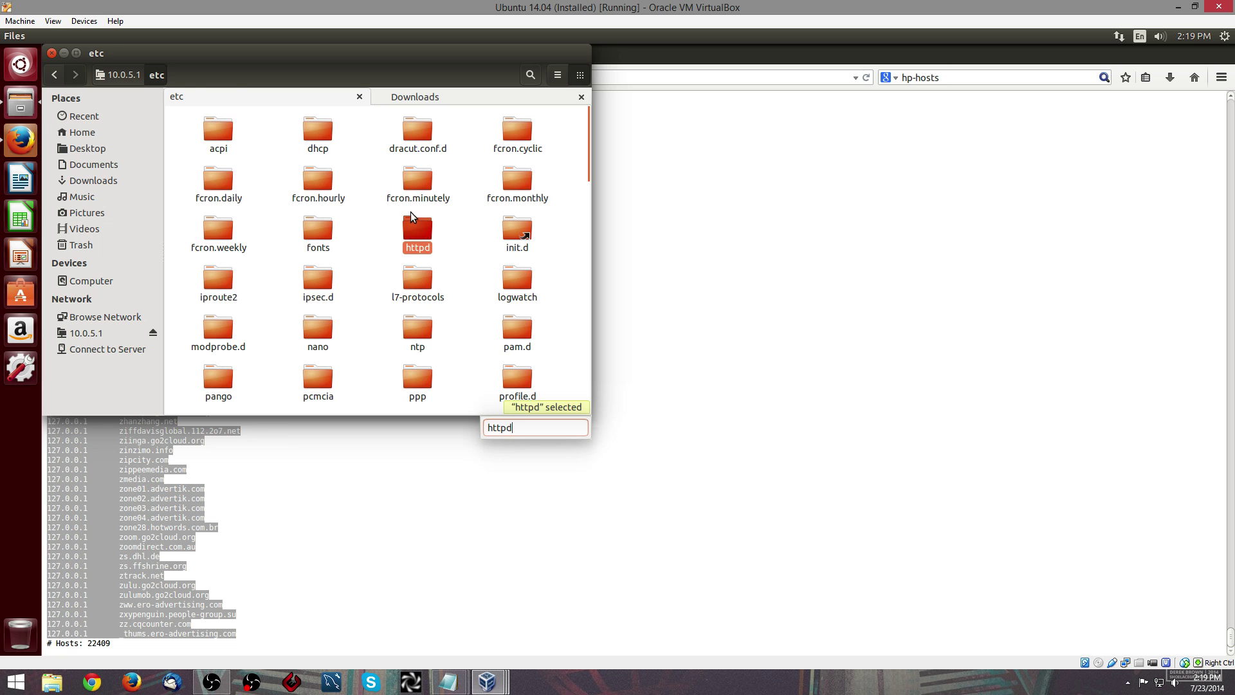
double_click(414, 223)
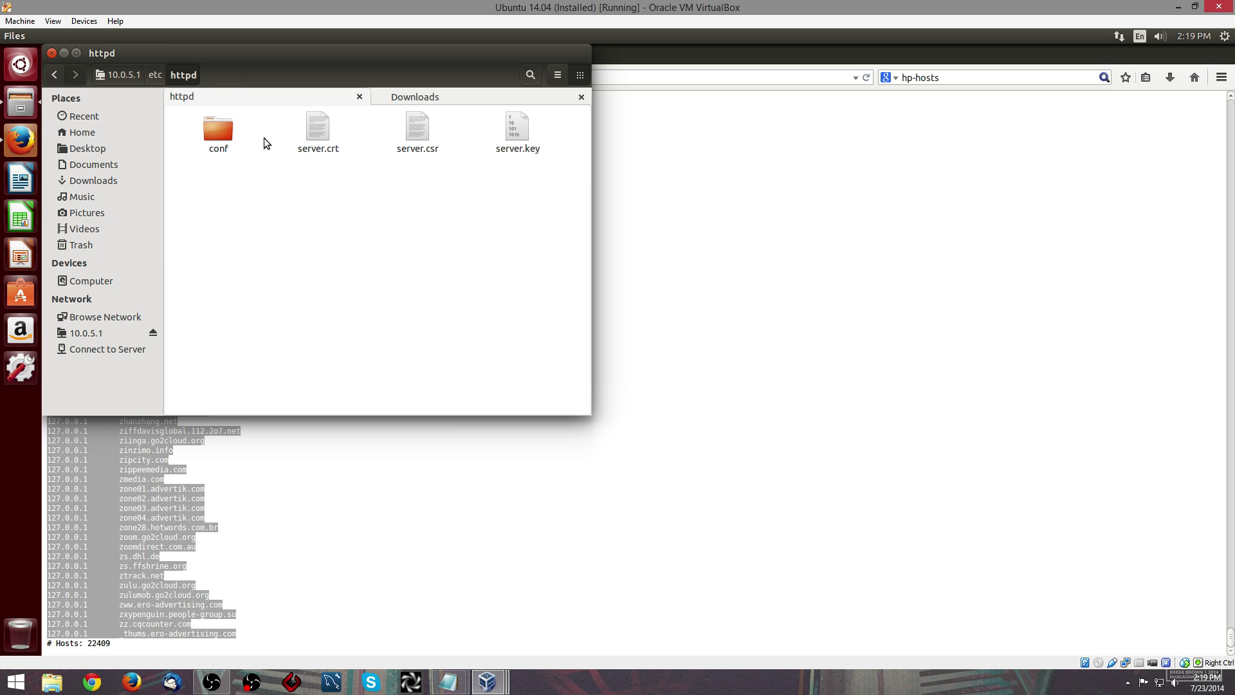
double_click(227, 133)
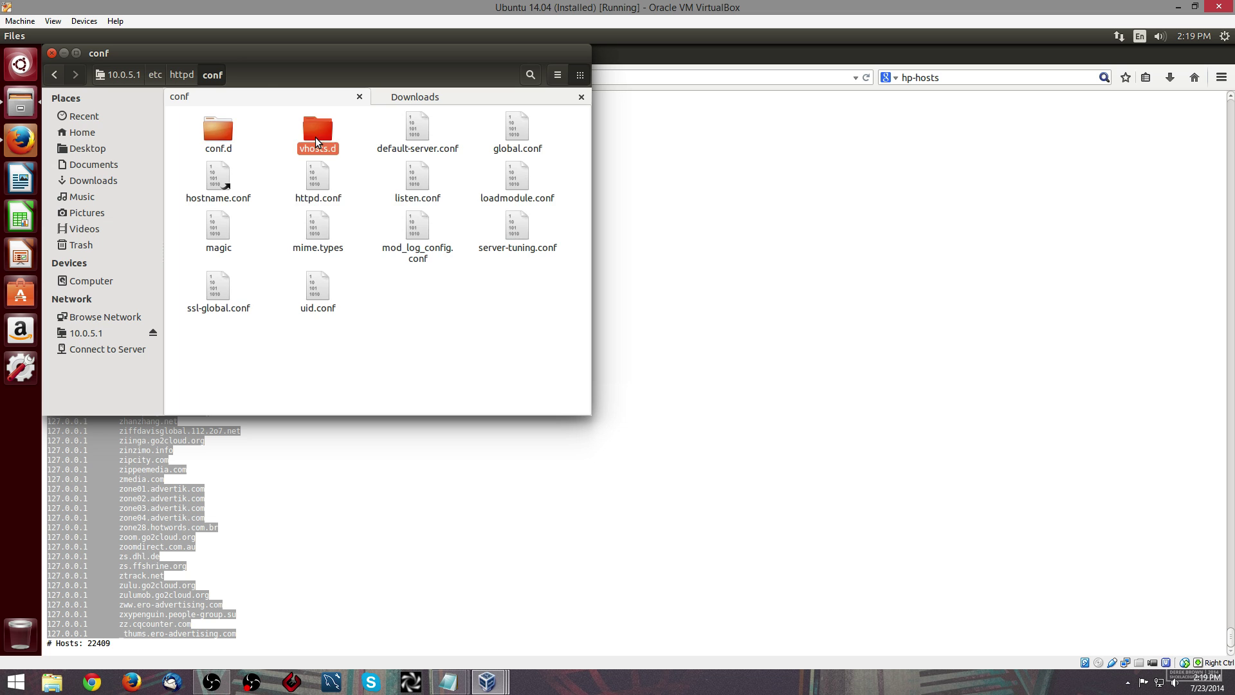
double_click(315, 137)
click(448, 681)
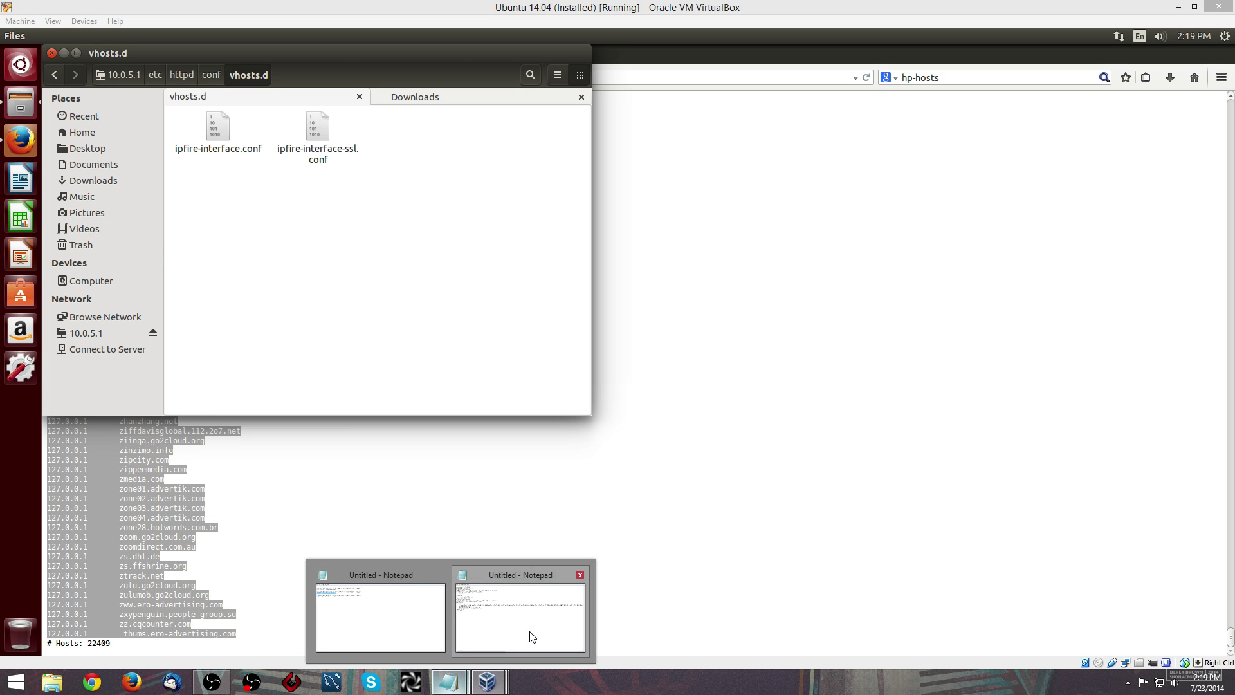
- Review the port-80 and port-443 VirtualHost blocks and their IP addresses in Notepad
click(532, 637)
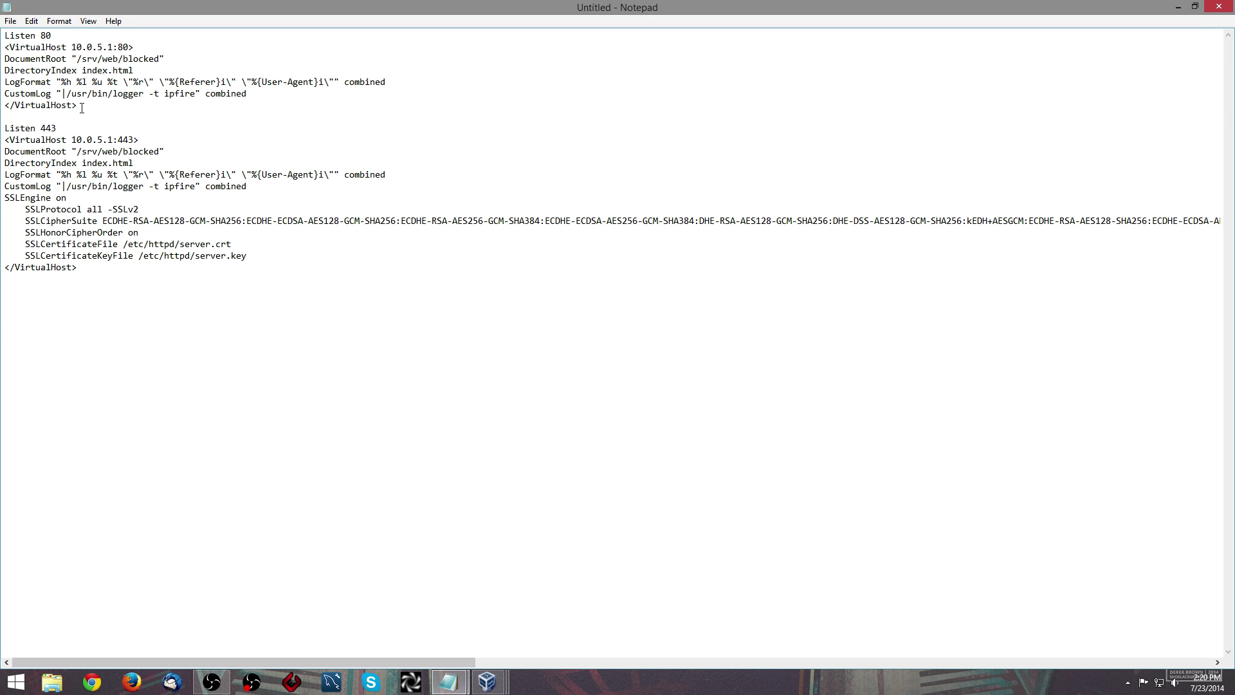
drag(78, 105, 4, 36)
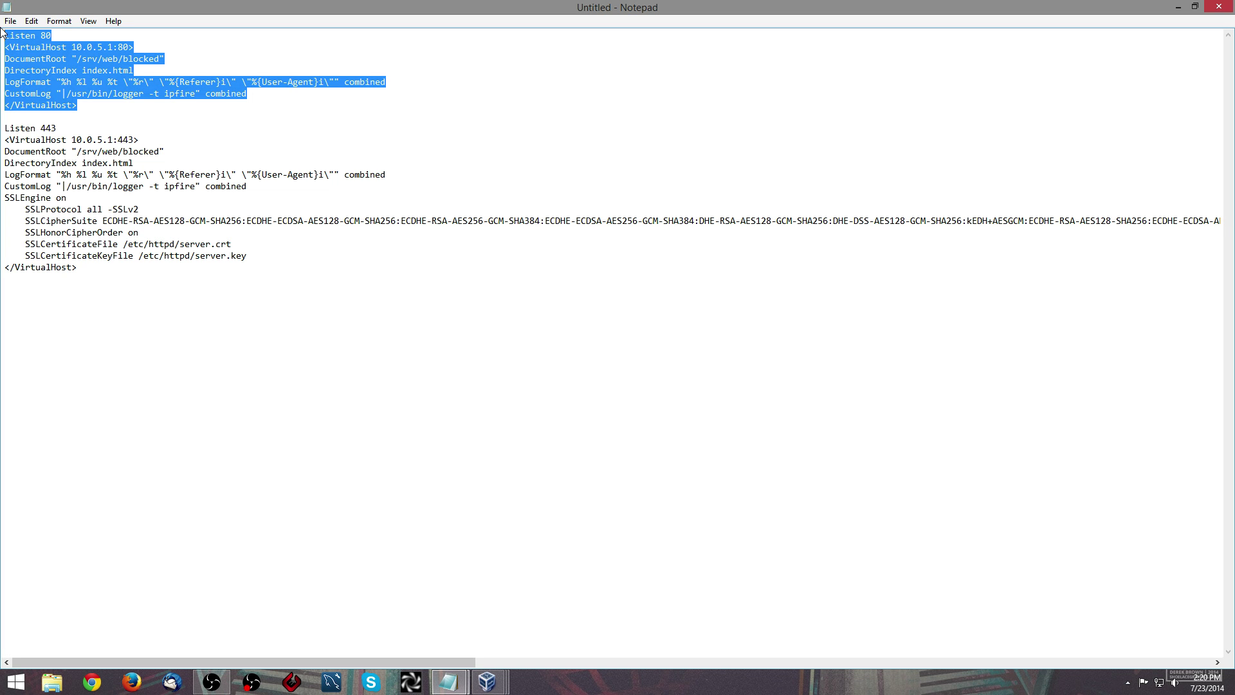
drag(5, 128, 271, 271)
click(271, 272)
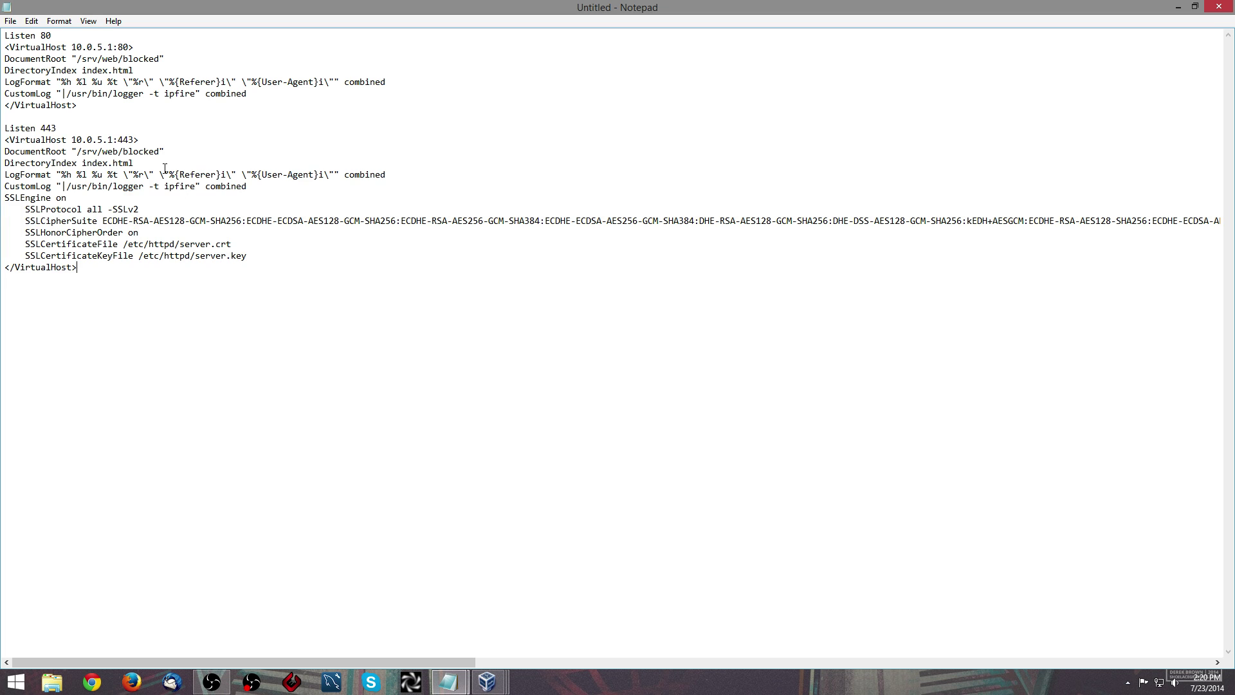
drag(114, 140, 77, 140)
drag(71, 47, 109, 48)
drag(114, 47, 76, 49)
click(136, 47)
- Copy the port-80 VirtualHost block from Listen 80 through </VirtualHost>
drag(97, 267, 32, 59)
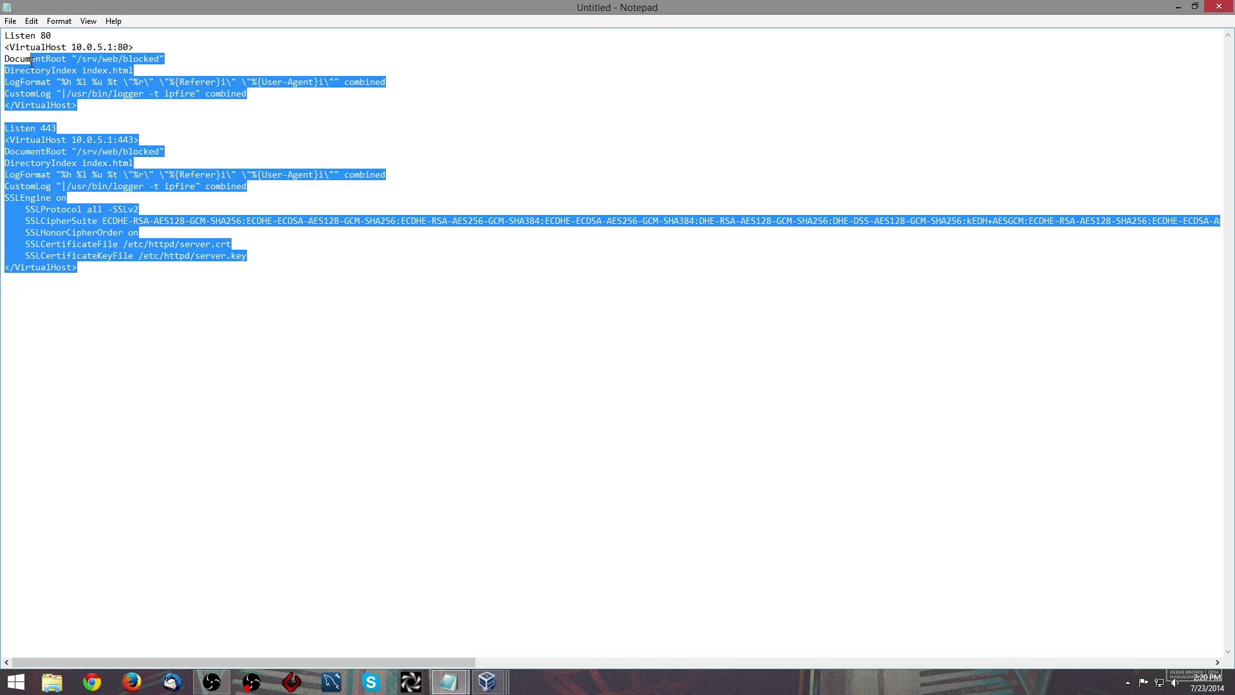
click(76, 118)
drag(77, 105, 5, 35)
right_click(33, 55)
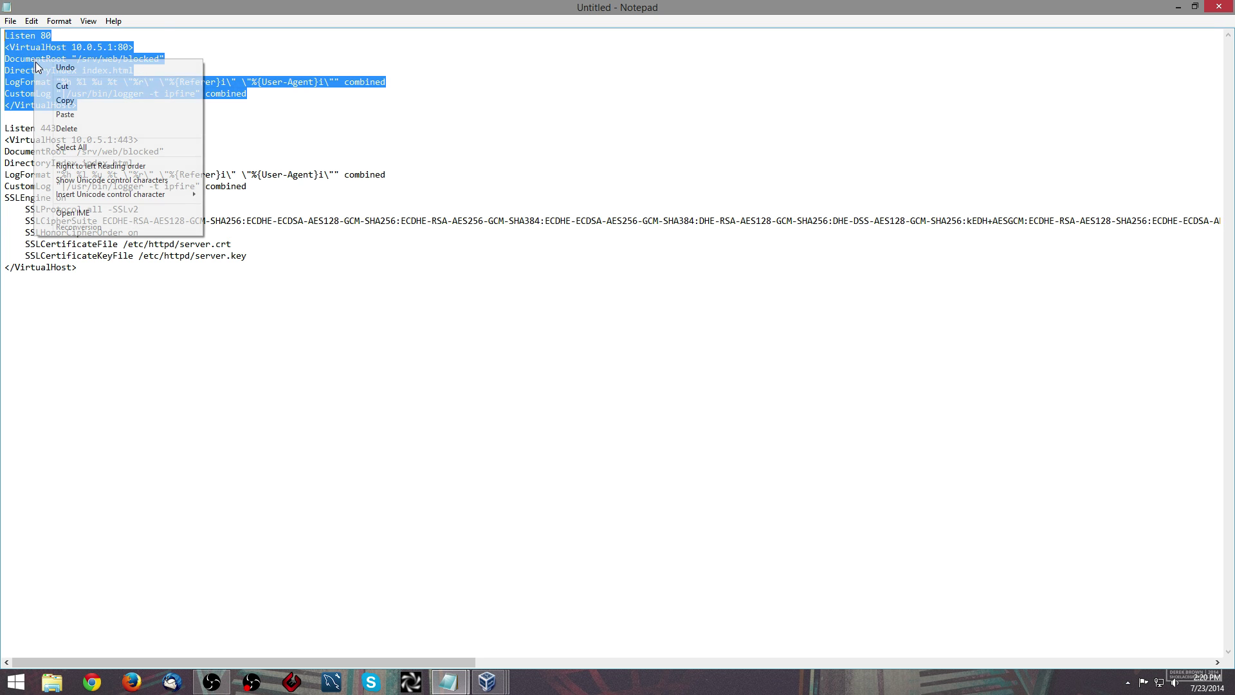
click(71, 100)
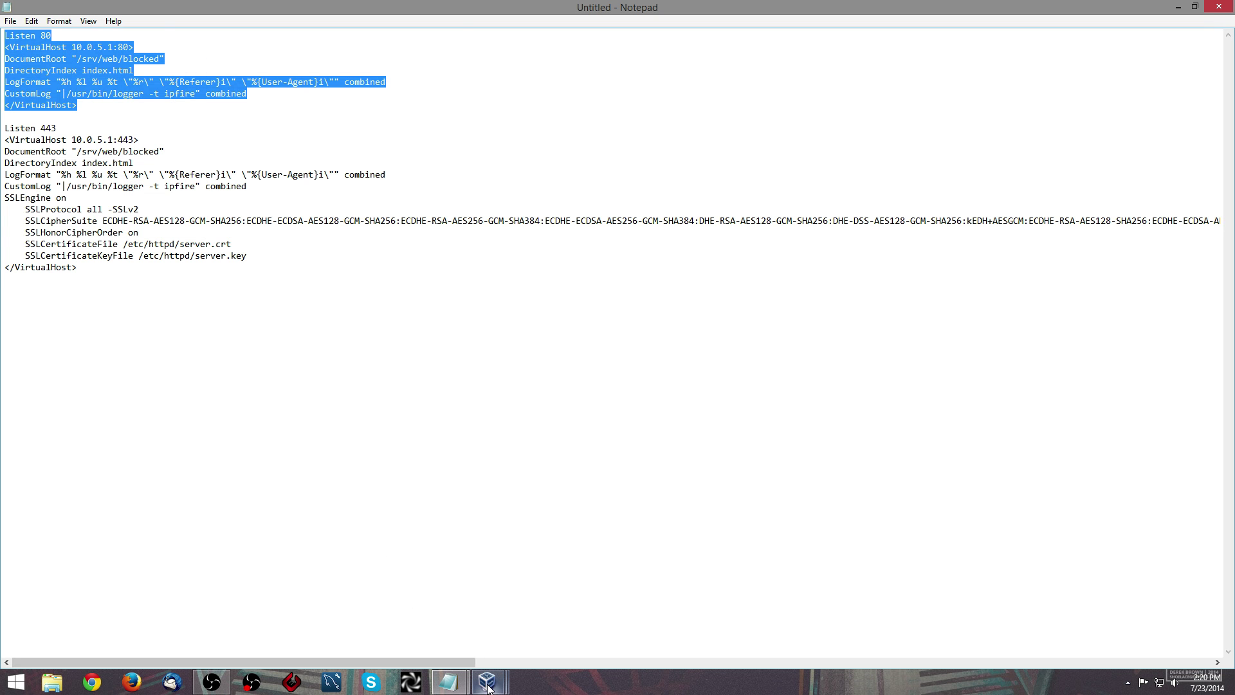
- Create a new empty document named blockedhttp.conf in vhosts.d
mouse_move(487, 682)
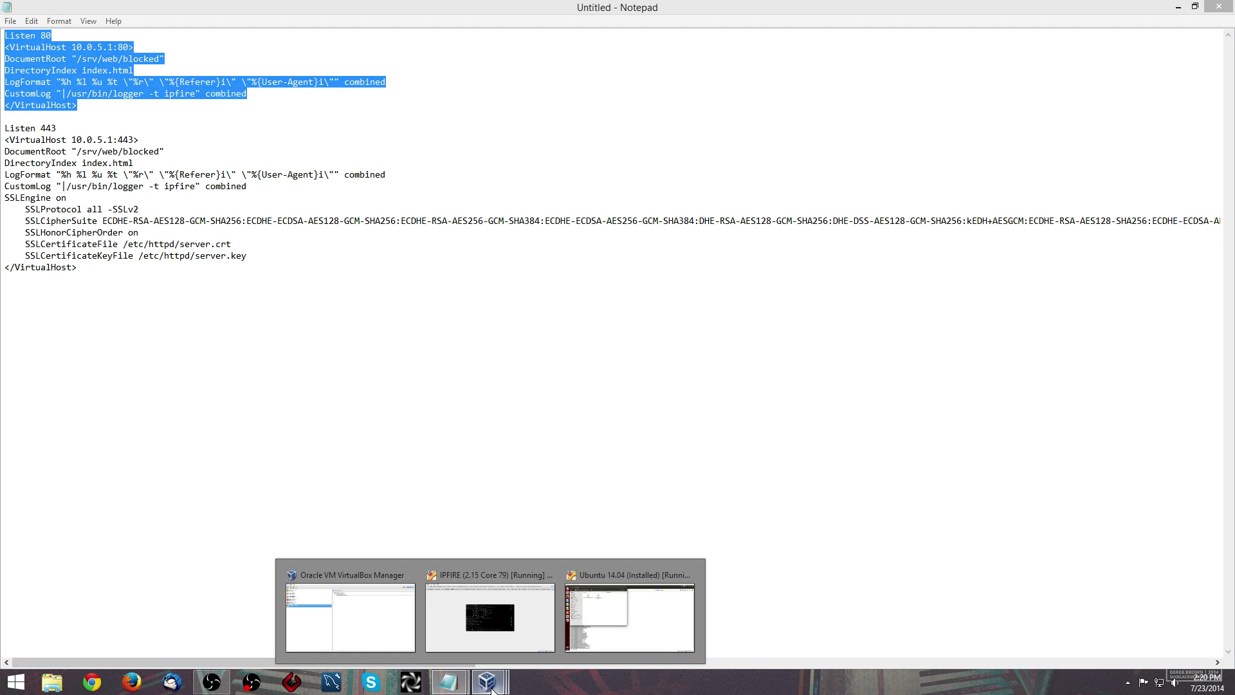
click(602, 639)
right_click(408, 331)
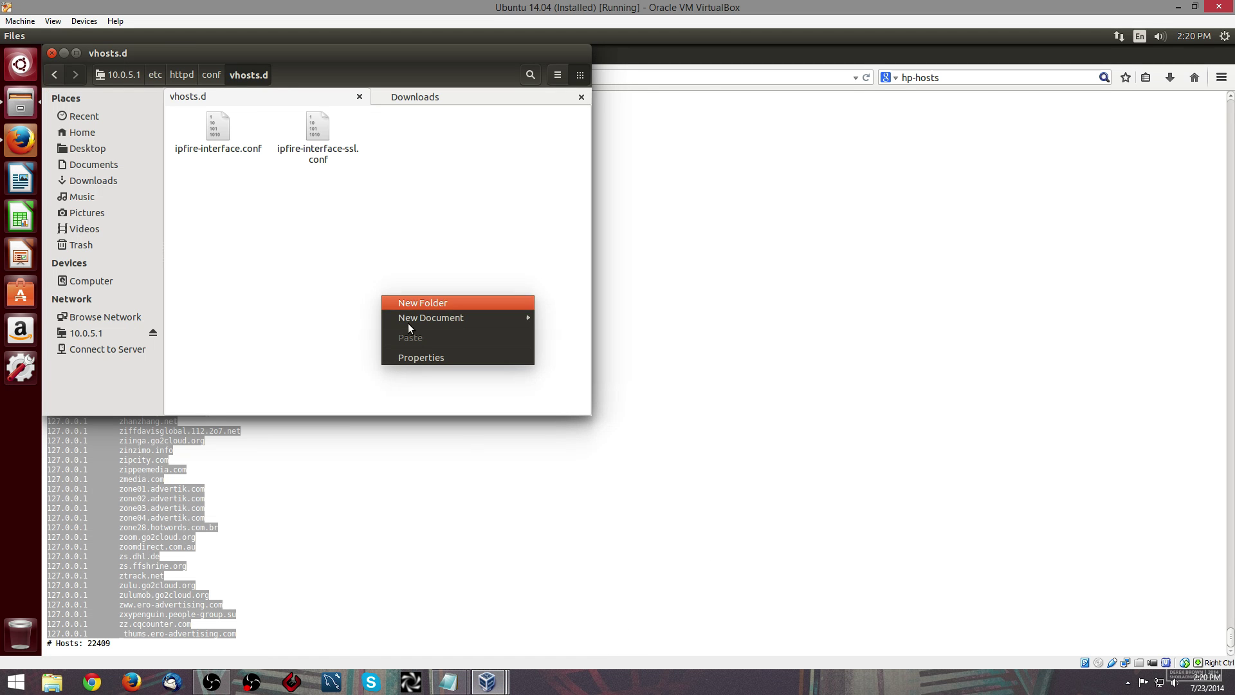
mouse_move(502, 318)
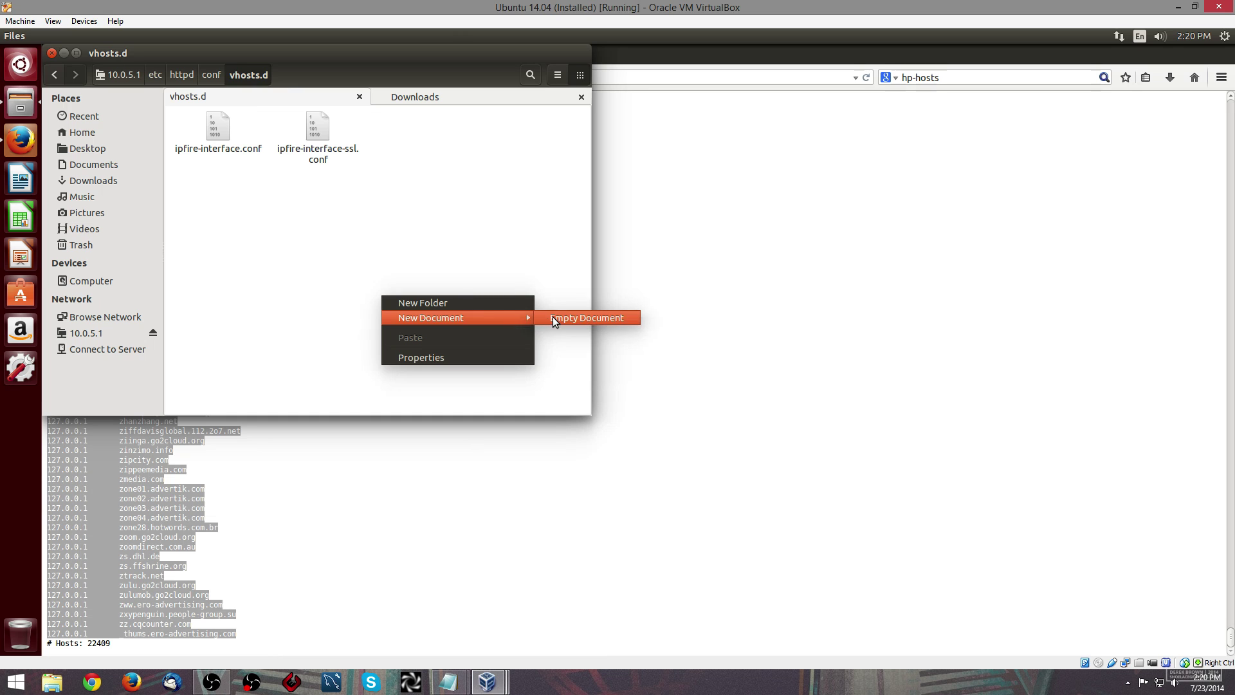
click(553, 316)
text(blo)
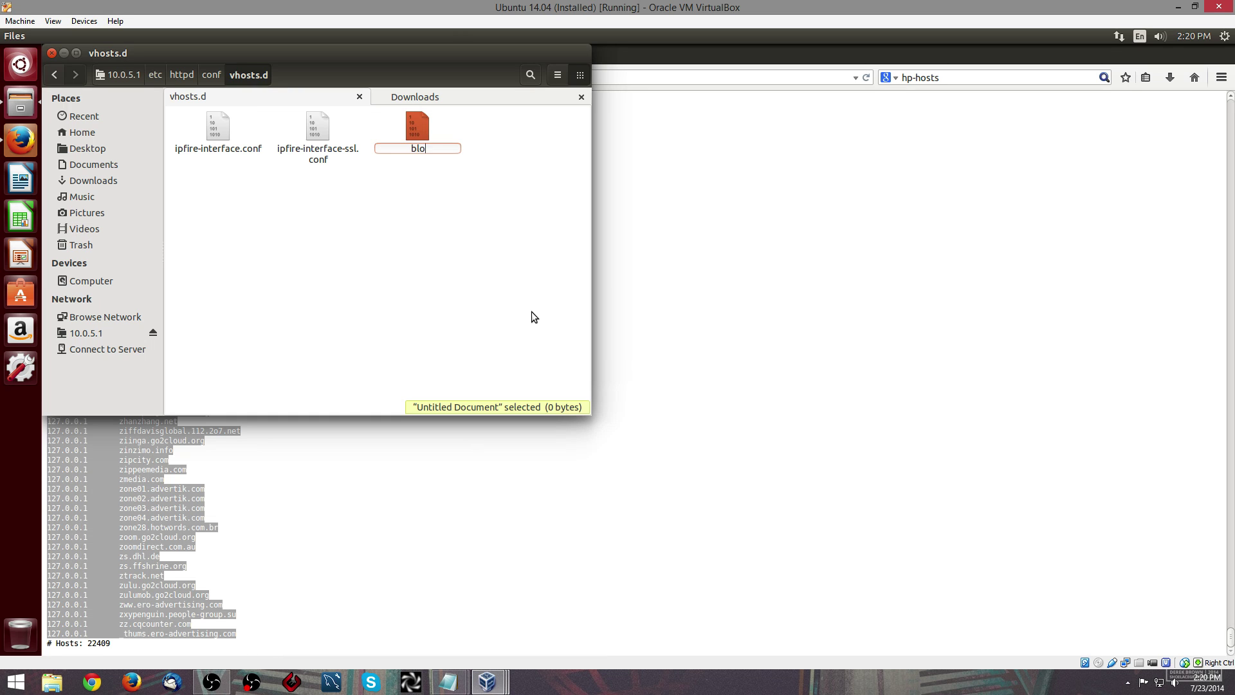
text(ckedhttp.conf)
key(Return)
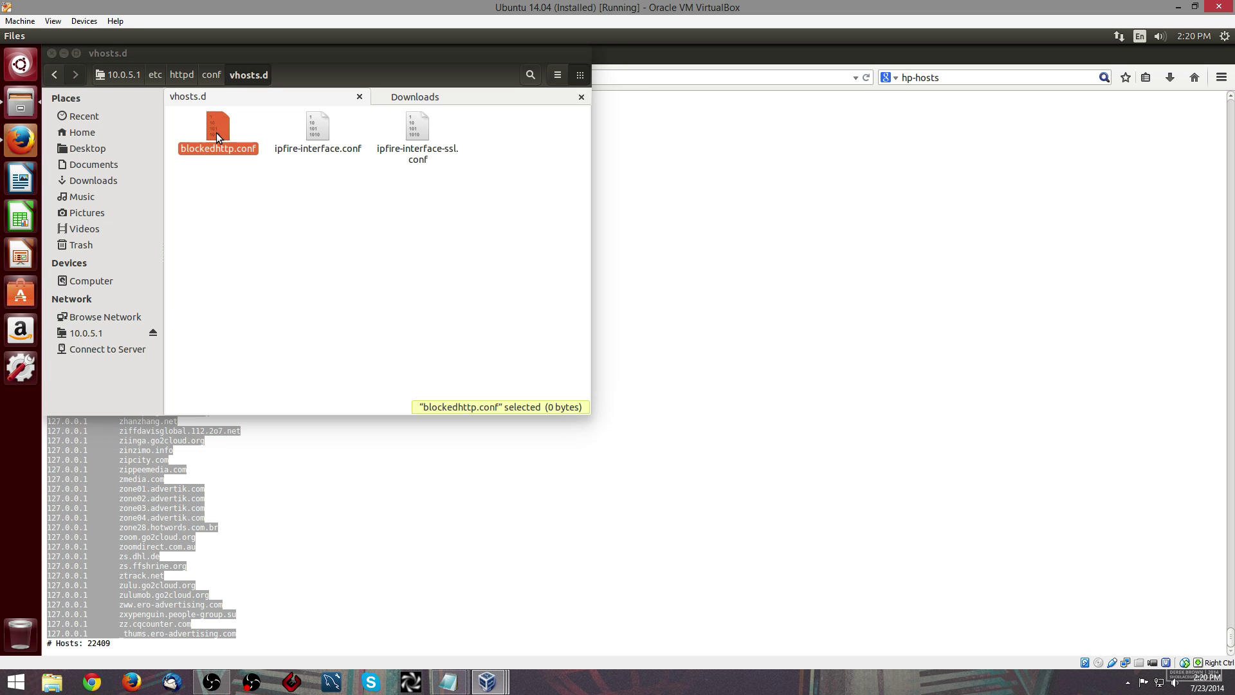
- Open blockedhttp.conf with gedit from the other applications list
double_click(216, 132)
click(354, 276)
click(287, 348)
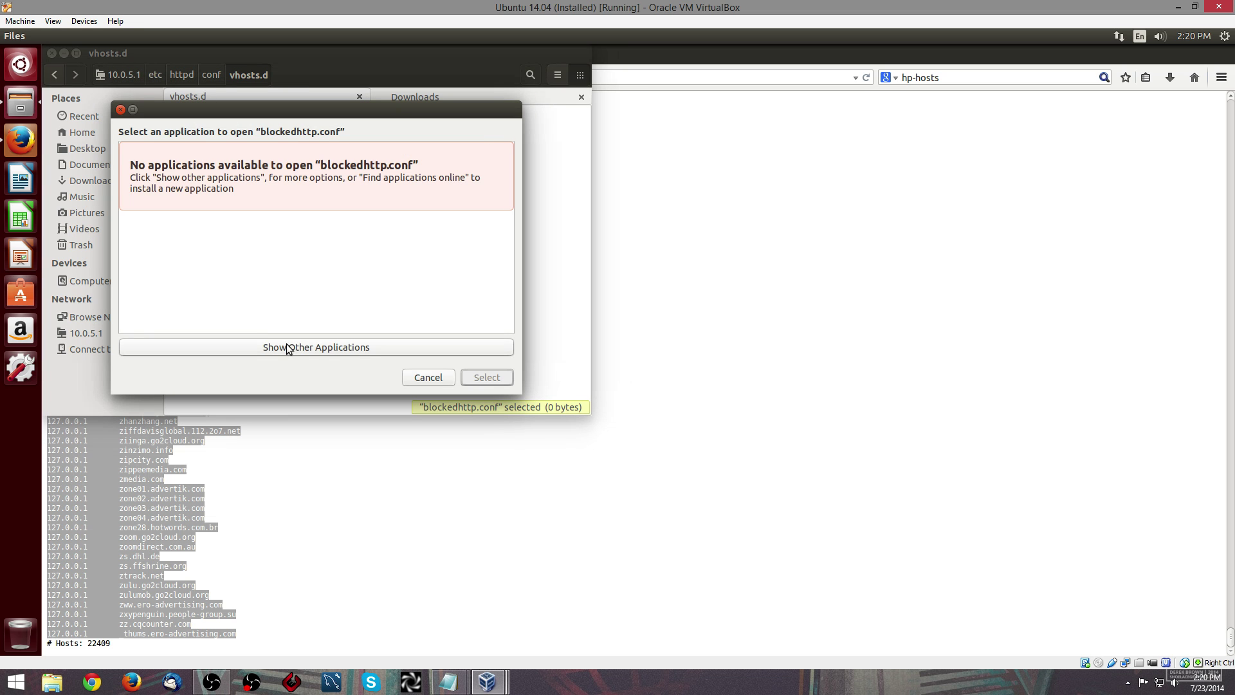
click(211, 233)
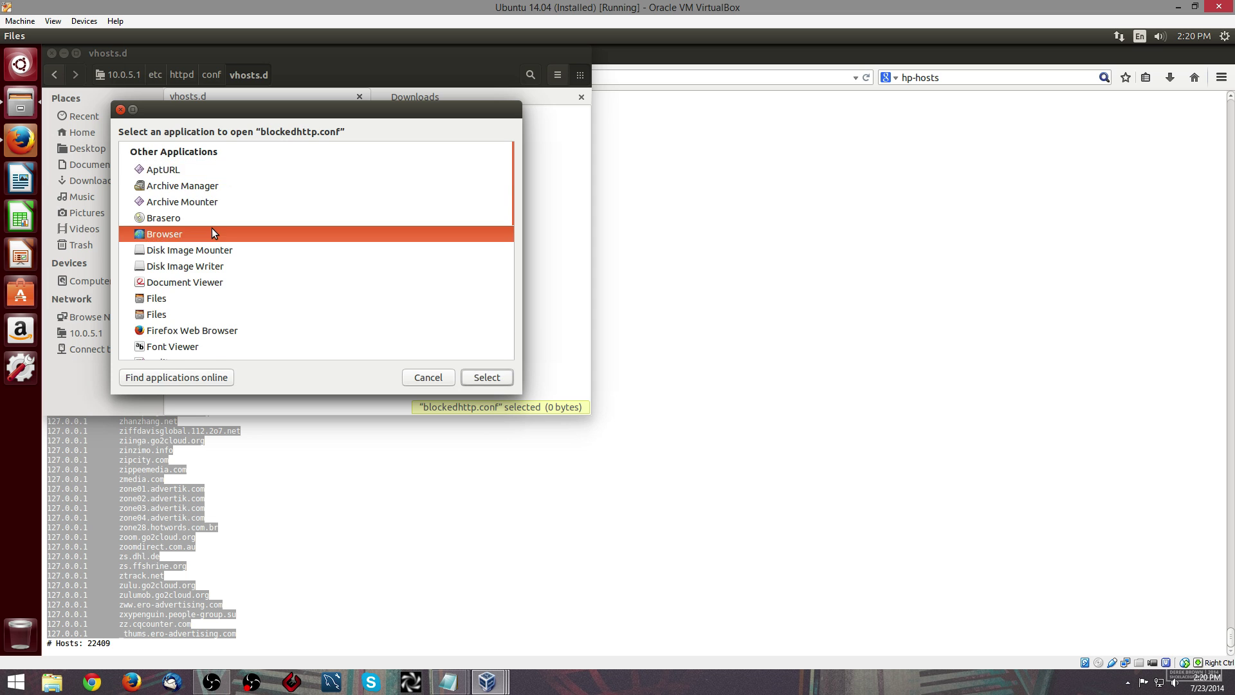
text(ged)
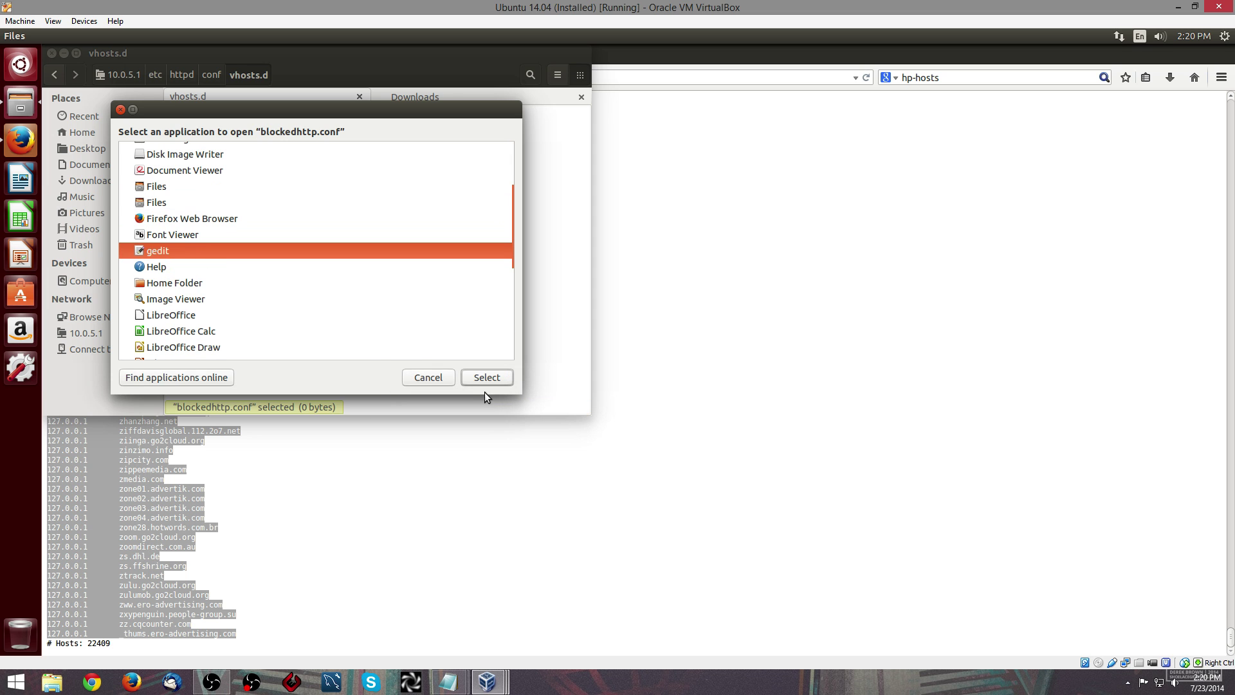
click(491, 384)
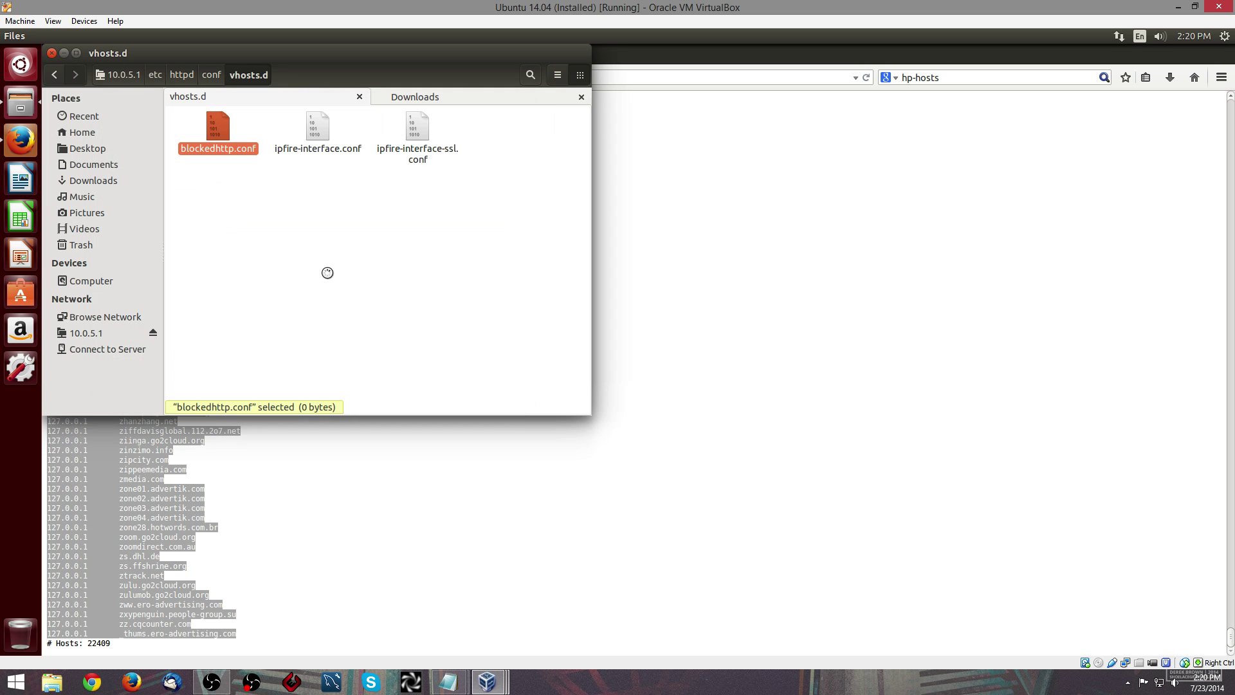
- Paste the port-80 VirtualHost block and check the CustomLog lines in the Notepad notes
right_click(624, 187)
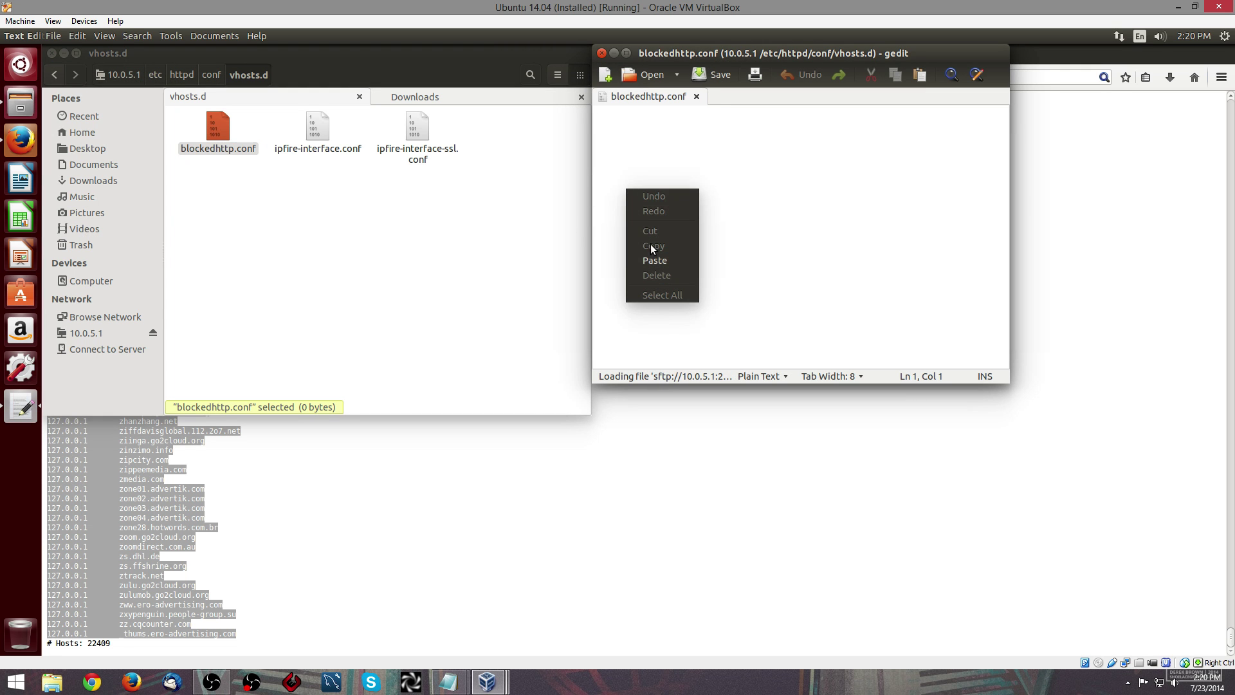
click(653, 261)
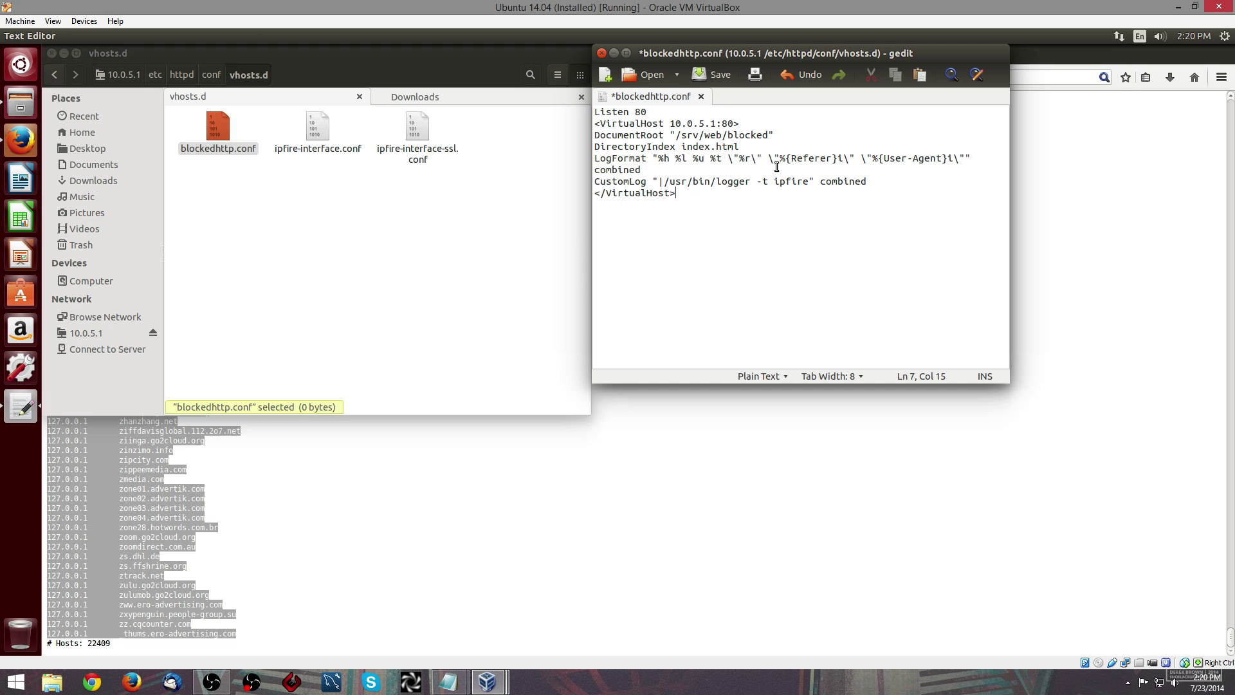
click(487, 682)
mouse_move(448, 682)
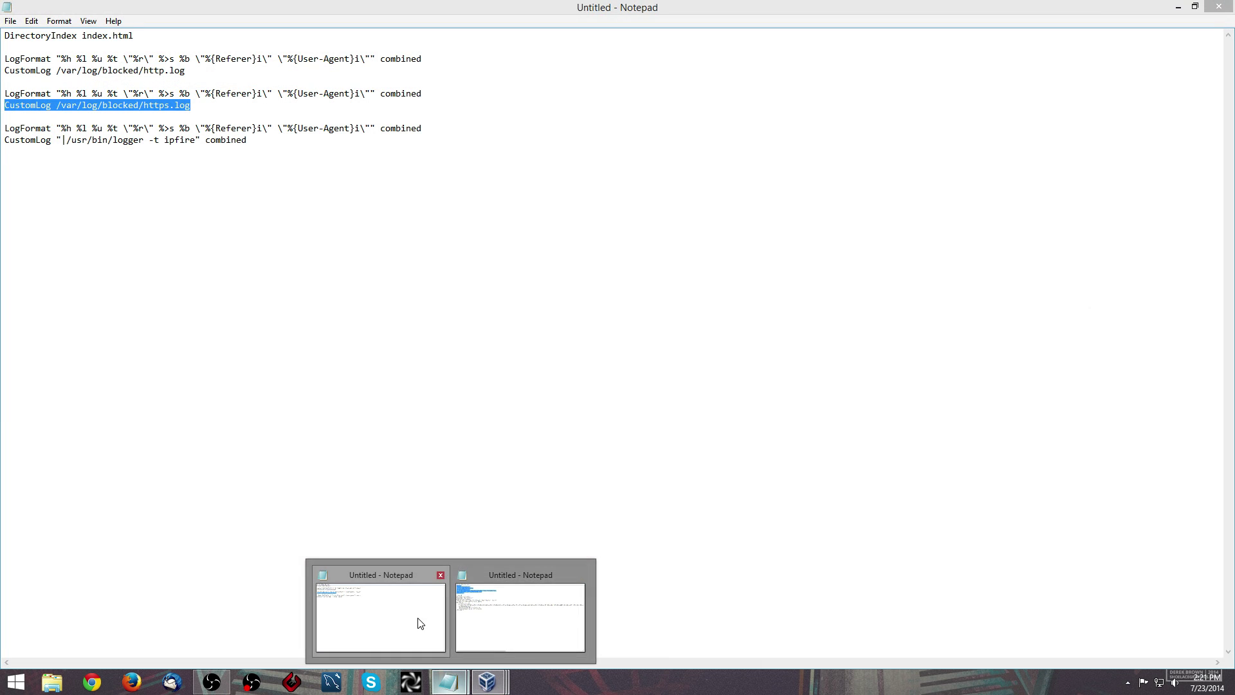
click(420, 623)
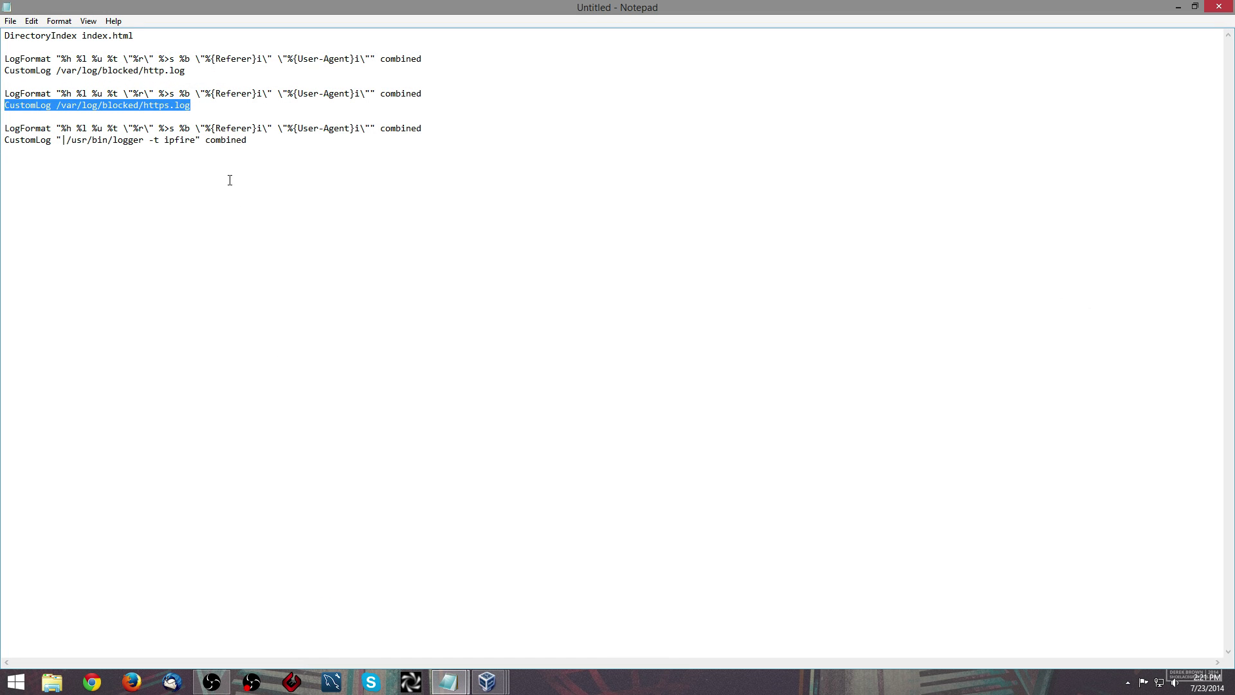
drag(254, 139, 7, 143)
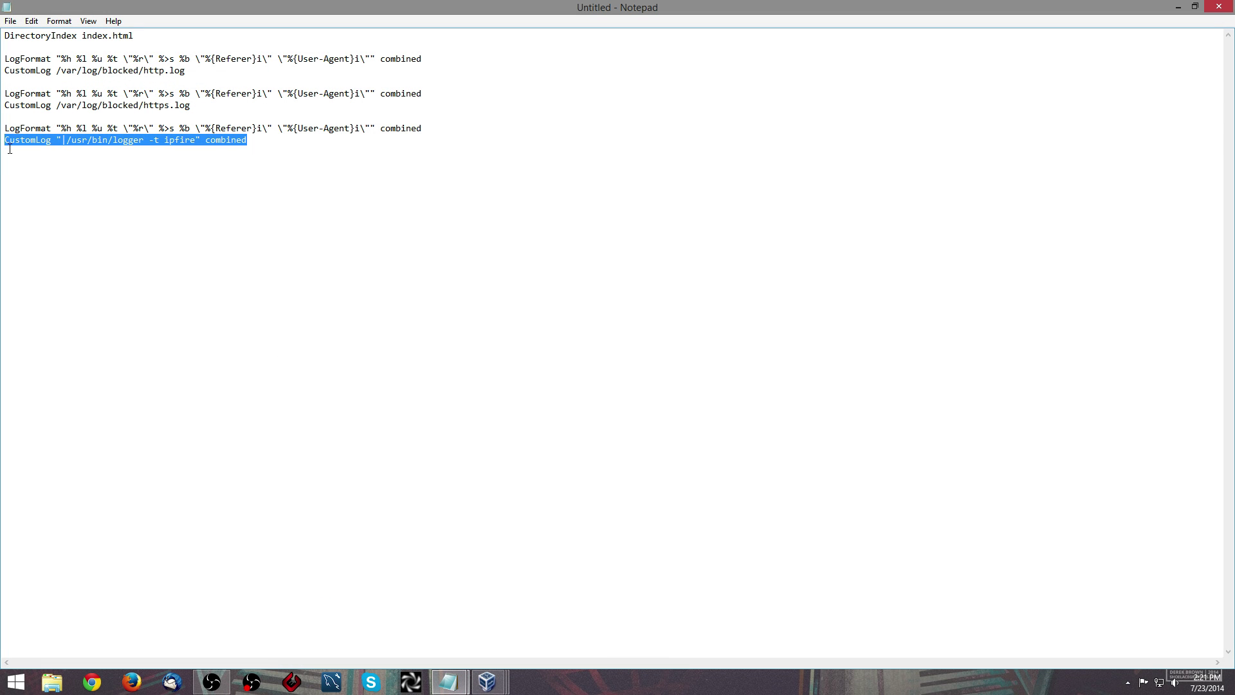
drag(191, 104, 15, 112)
- Return to gedit and save blockedhttp.conf
mouse_move(492, 690)
click(578, 623)
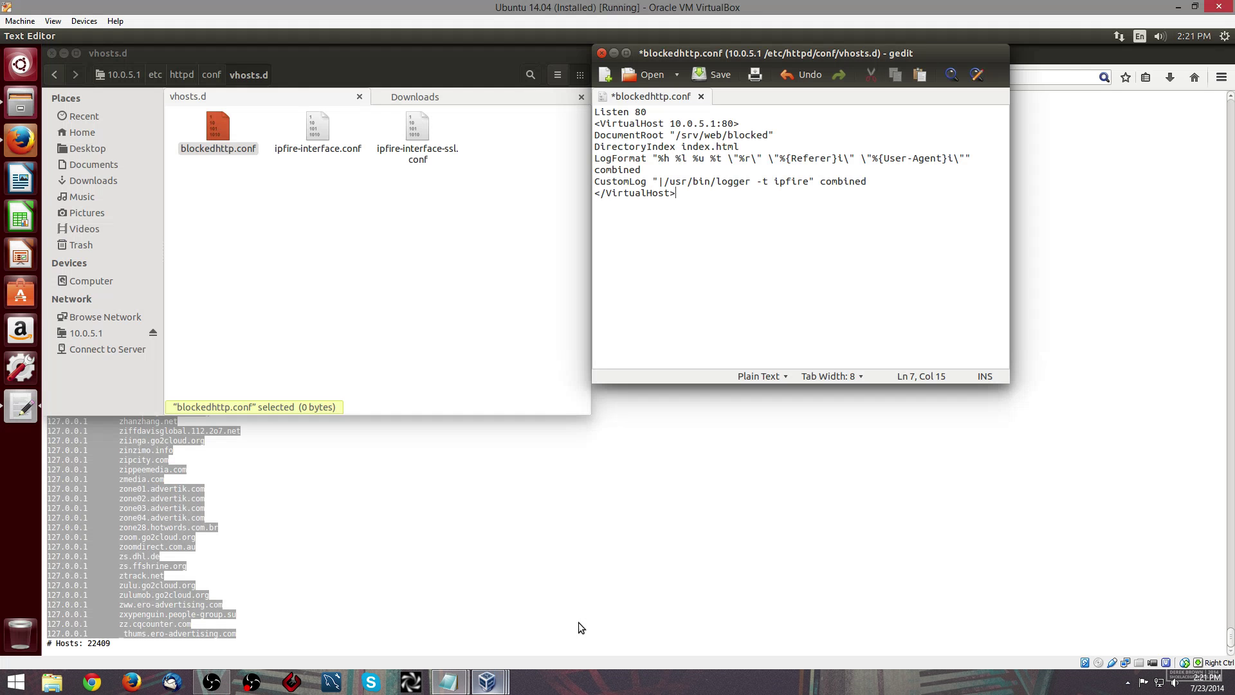
click(712, 74)
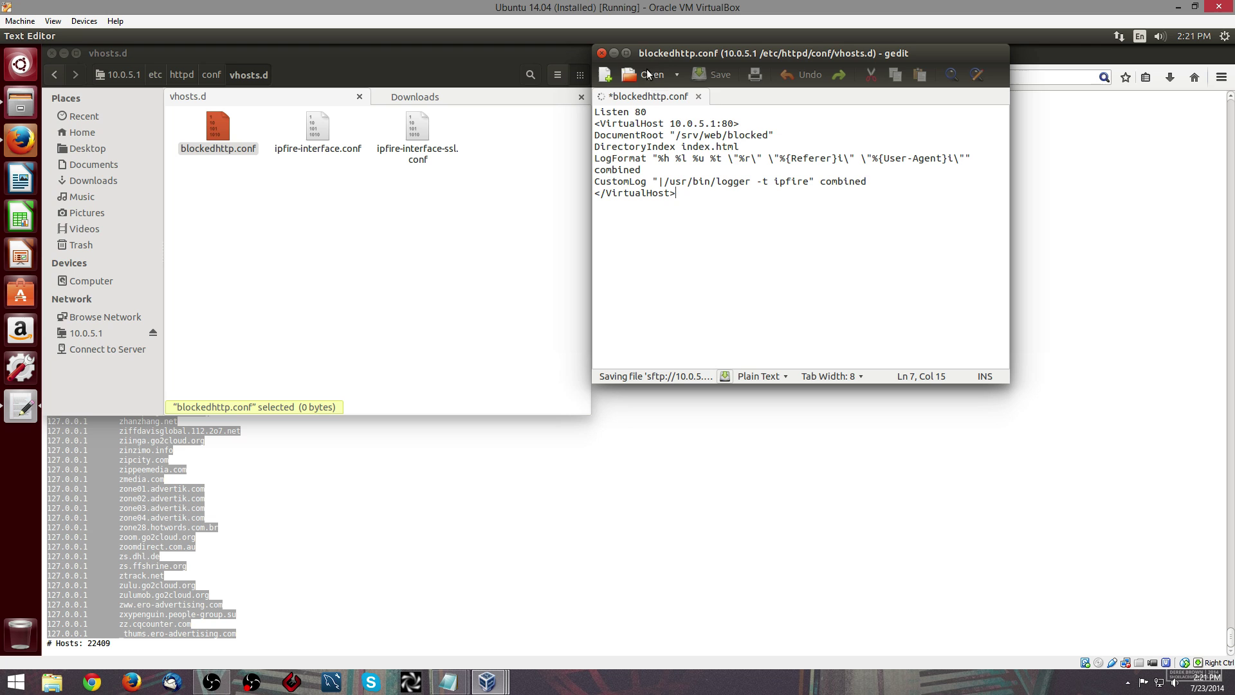
- Create an empty blockedhttps.conf in vhosts.d and open it in the text editor
click(601, 53)
right_click(430, 230)
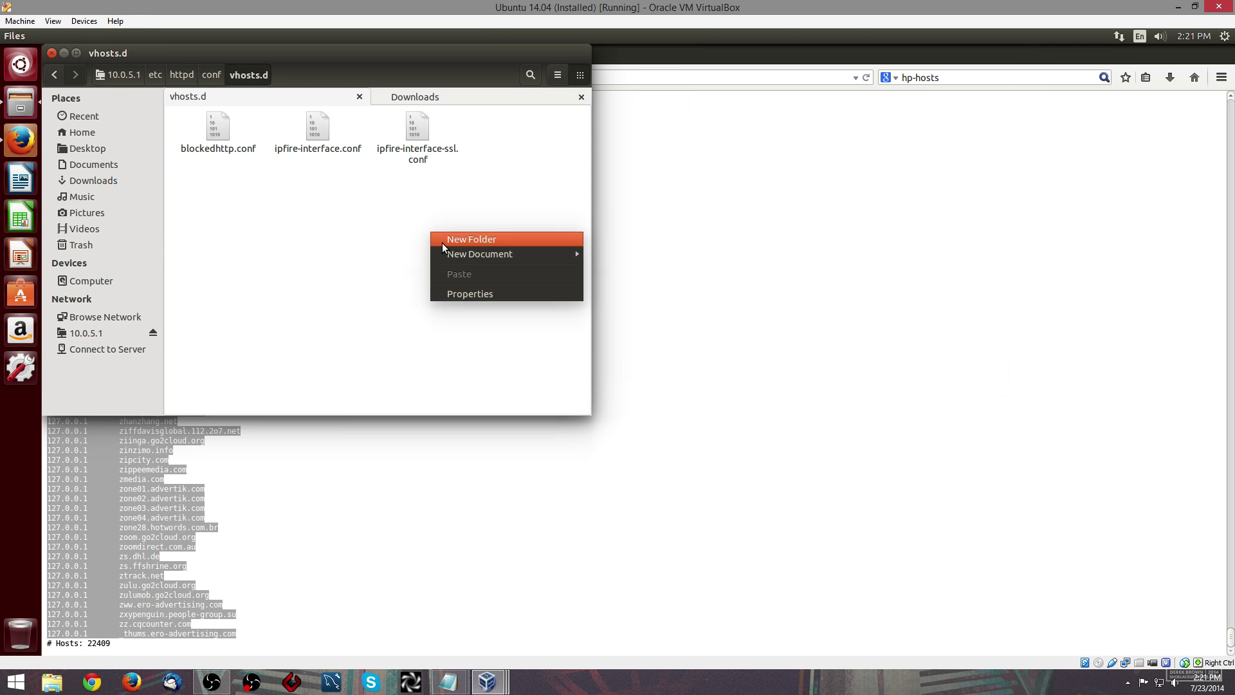
mouse_move(452, 255)
click(609, 253)
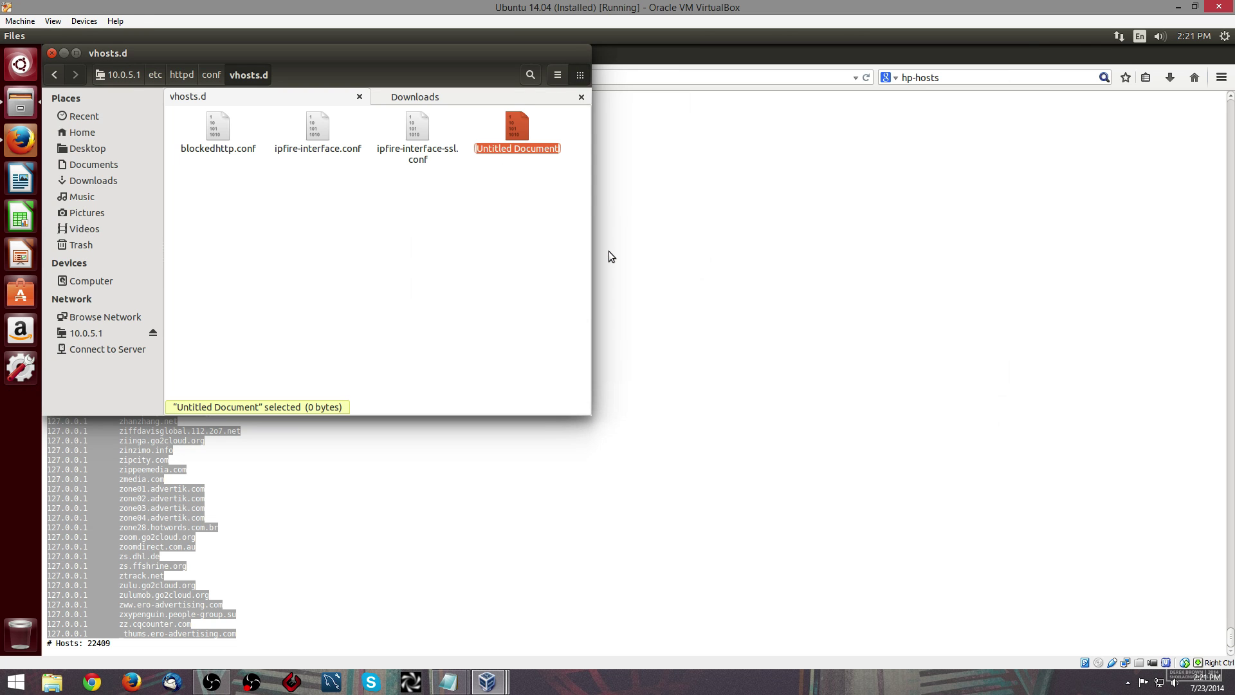
text(blockedhttps.conf)
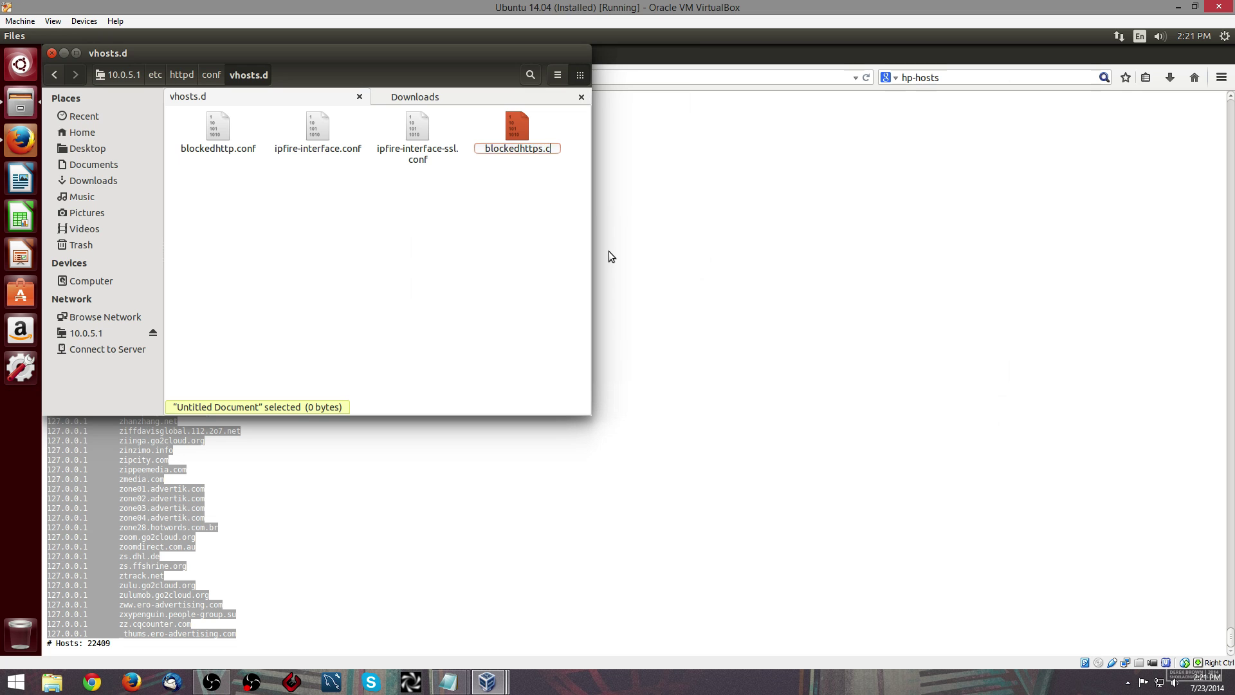
key(Return)
double_click(298, 126)
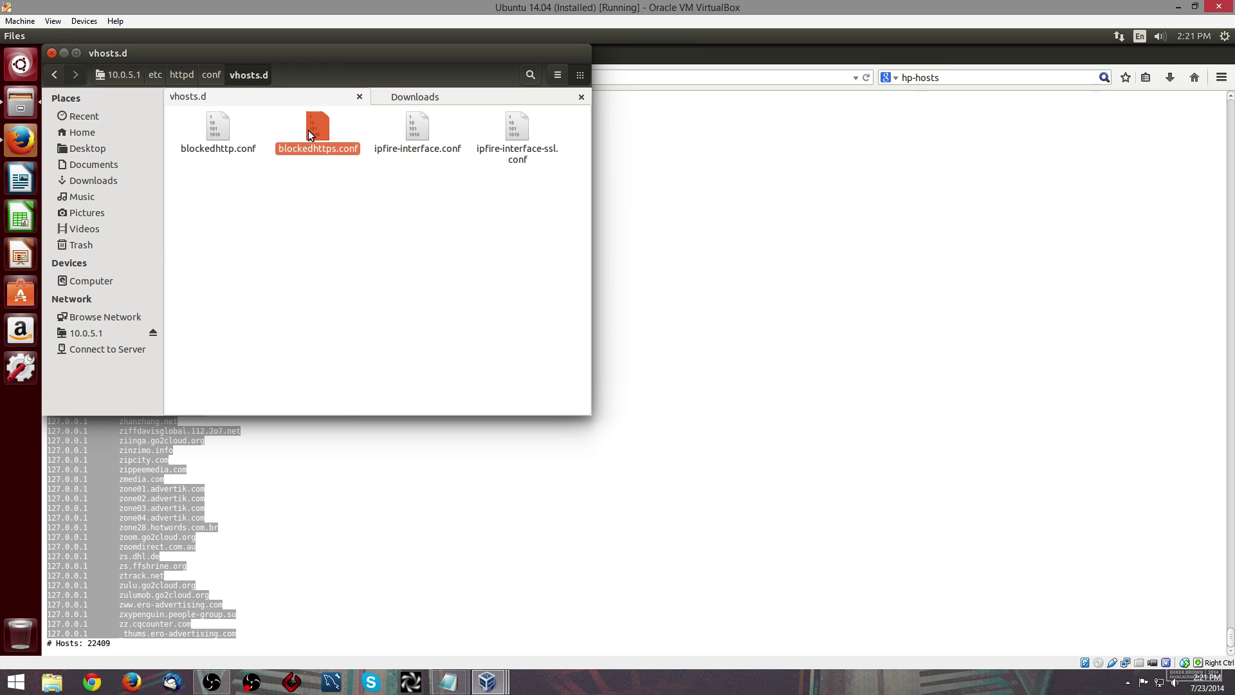
- Copy the Listen 443 VirtualHost block from the Notepad notes
mouse_move(448, 682)
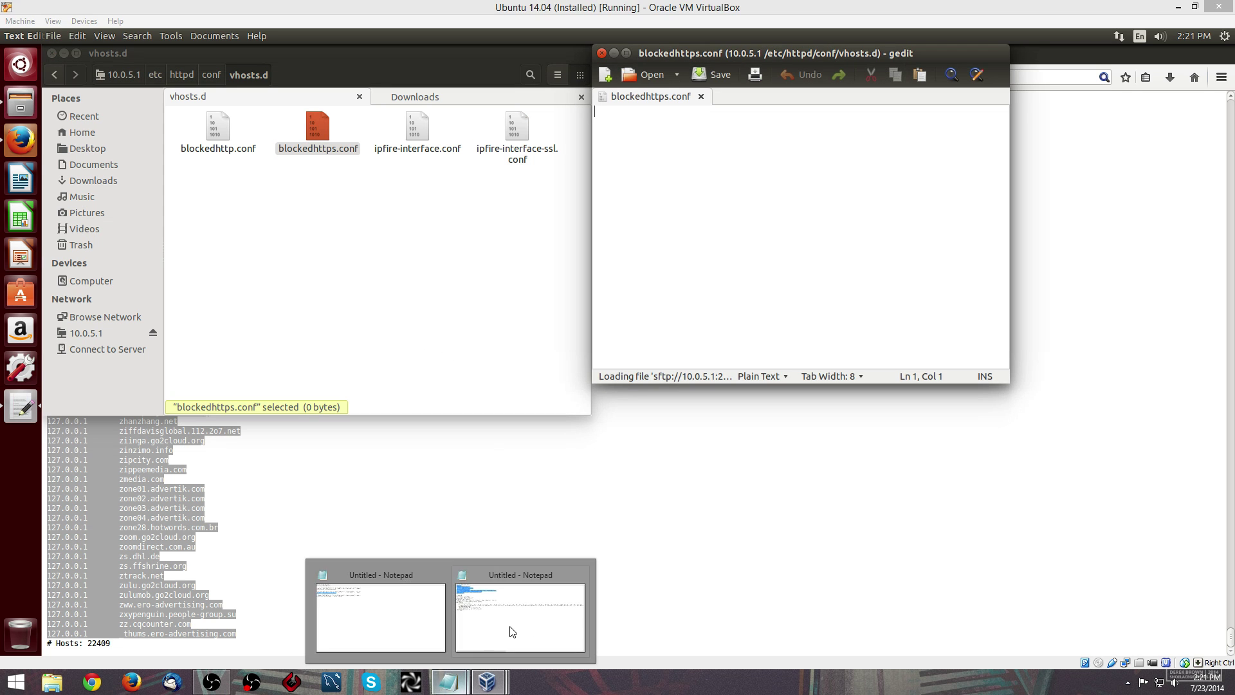
mouse_move(518, 628)
mouse_move(440, 622)
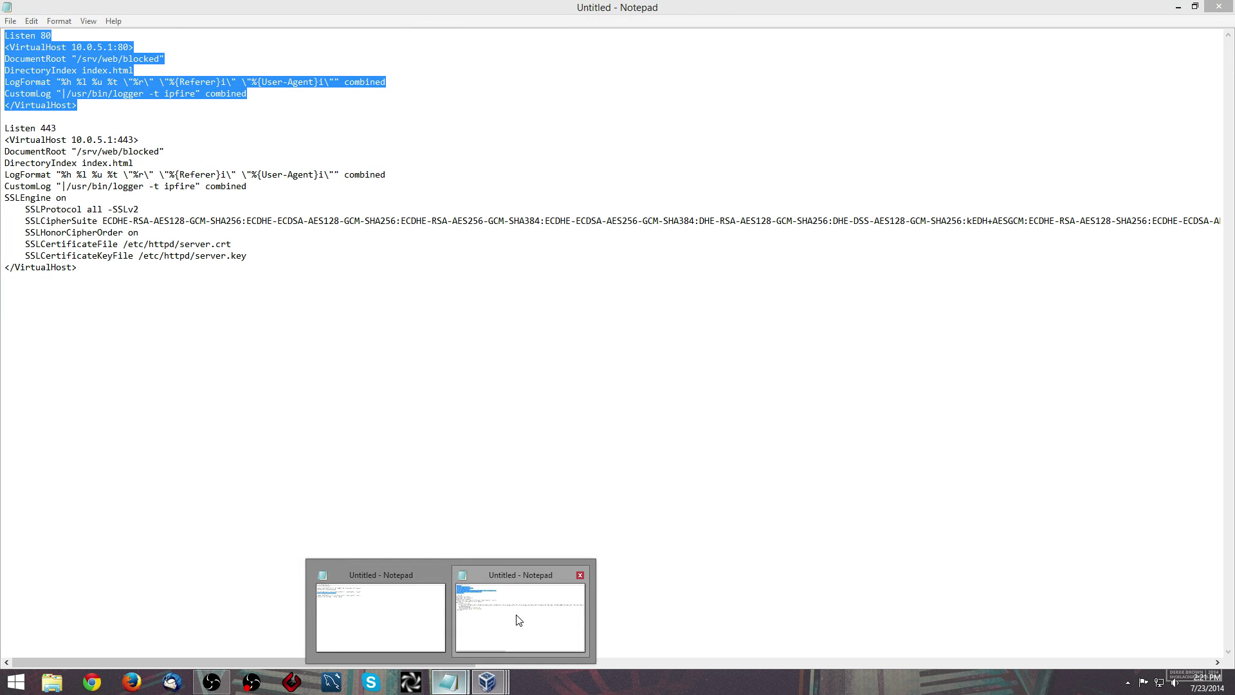
click(518, 618)
drag(6, 128, 142, 291)
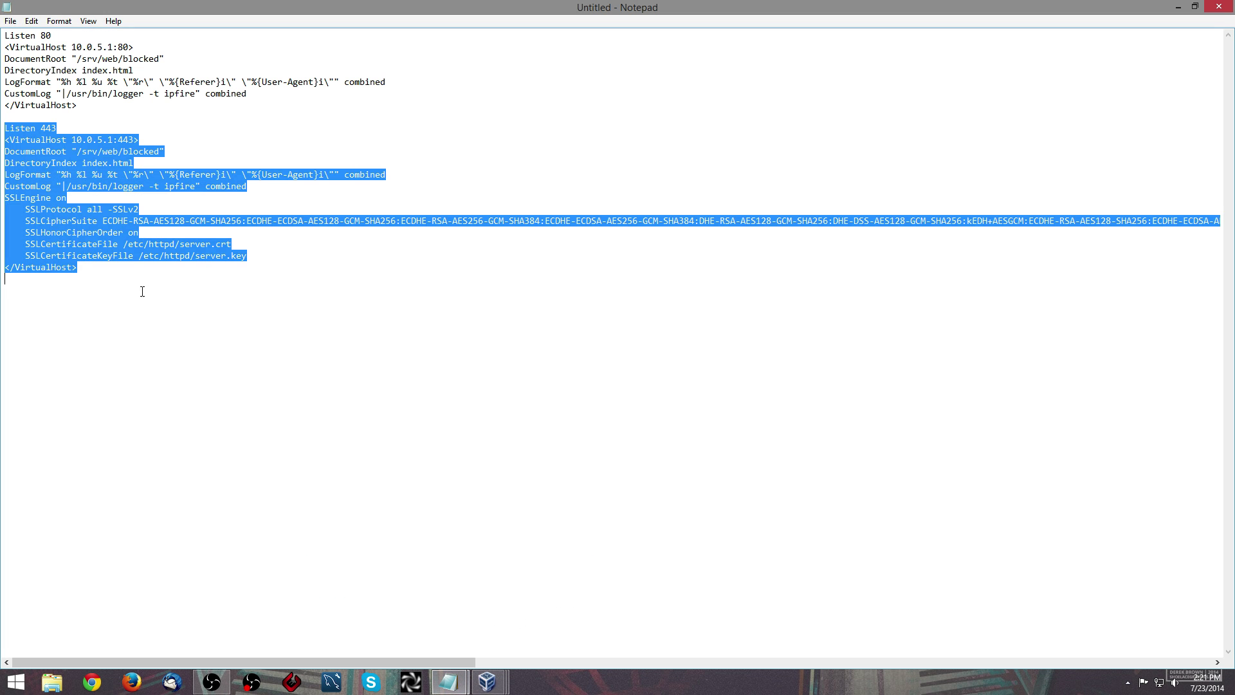
right_click(143, 226)
click(168, 269)
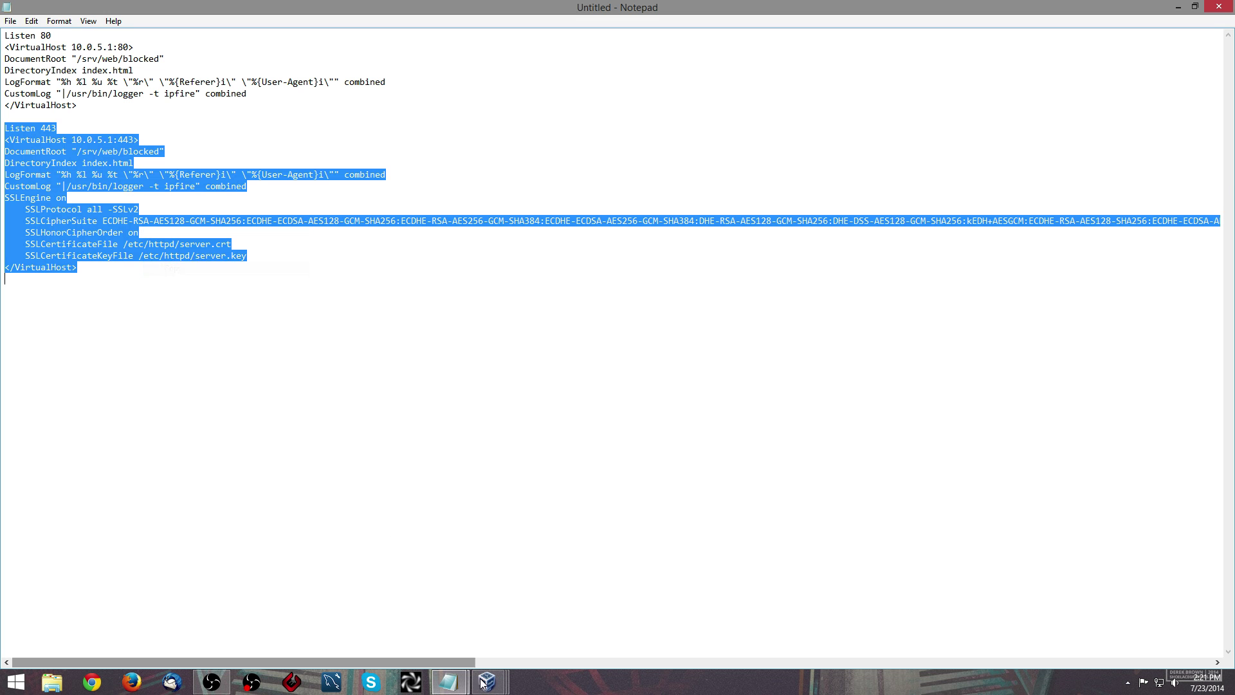
- Paste the 443 VirtualHost block into blockedhttps.conf and save it
mouse_move(487, 682)
click(574, 602)
right_click(697, 138)
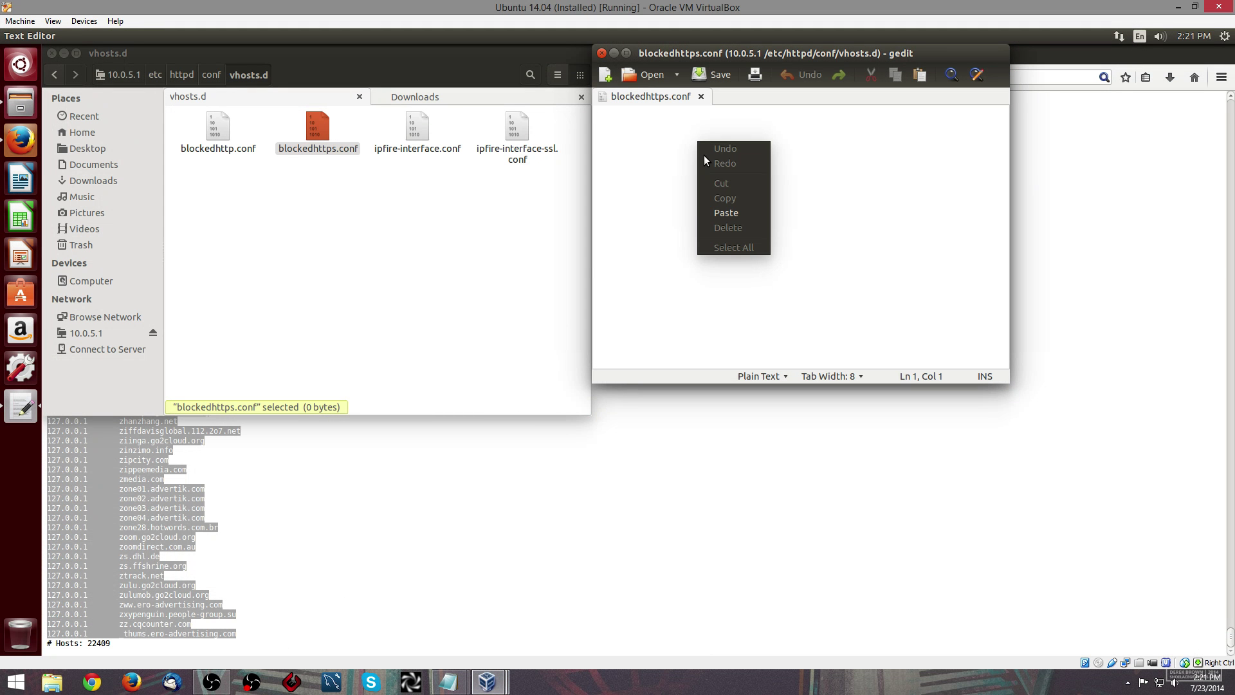
click(727, 213)
click(715, 77)
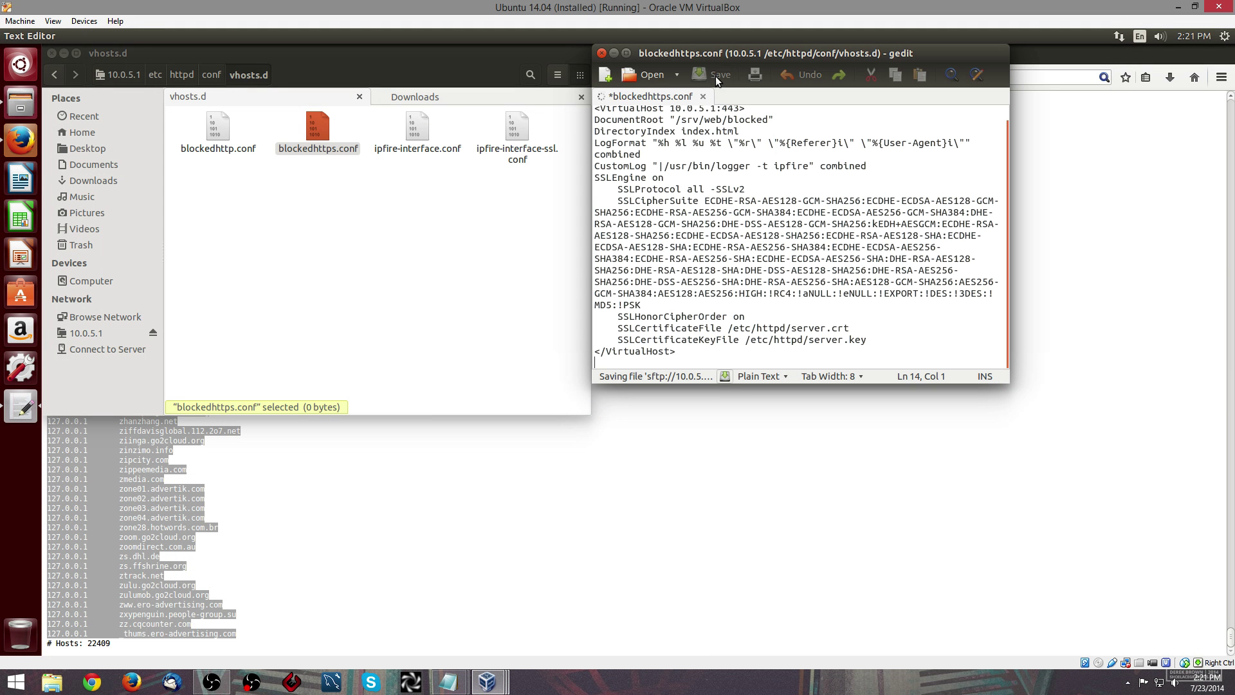
- Find the hosts file in the firewall's etc folder and copy it
click(602, 53)
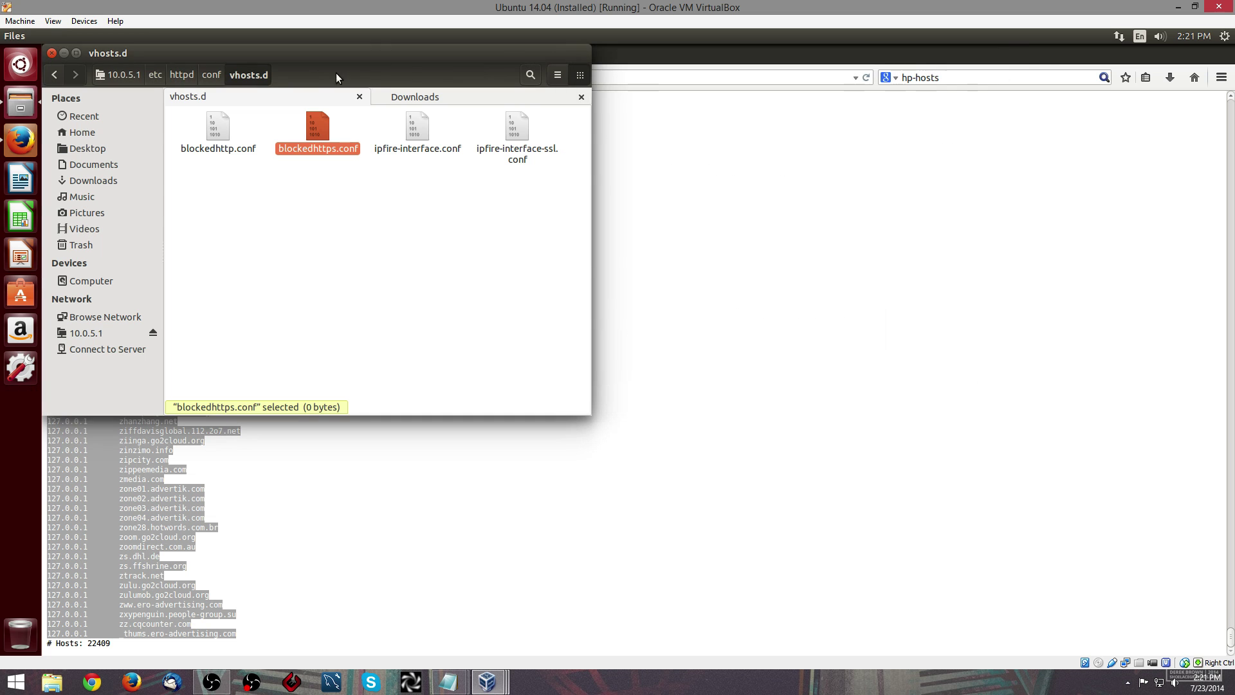
click(156, 76)
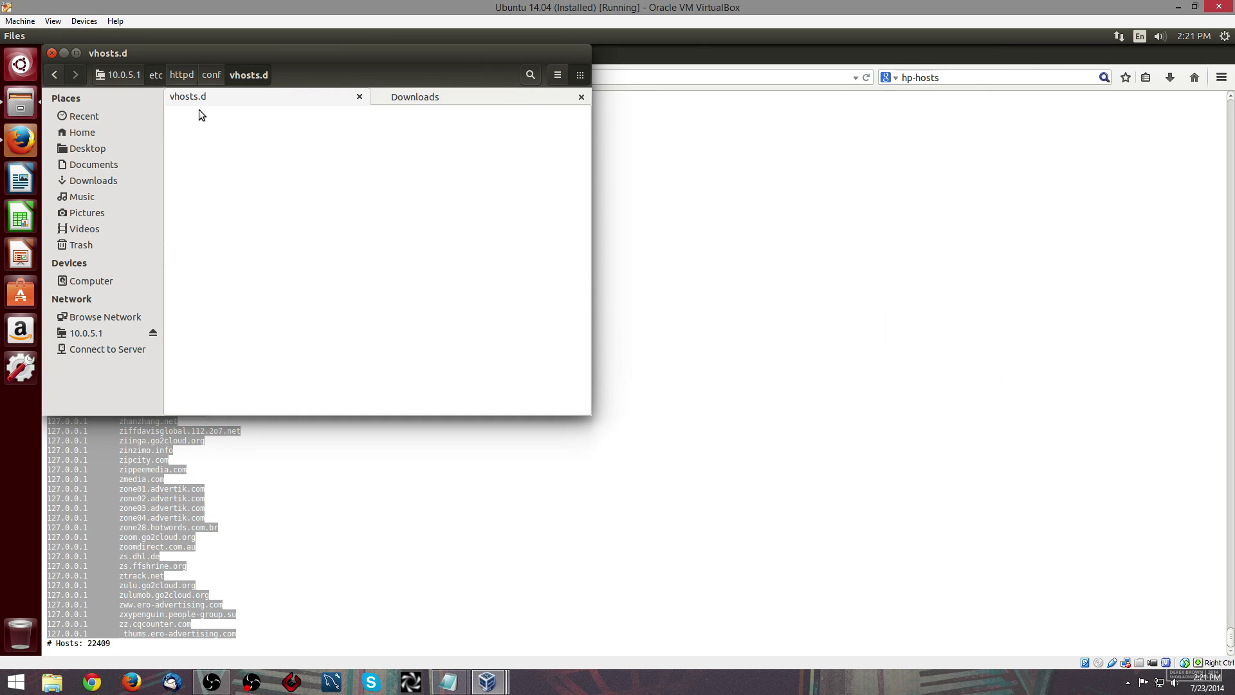
click(130, 76)
double_click(515, 131)
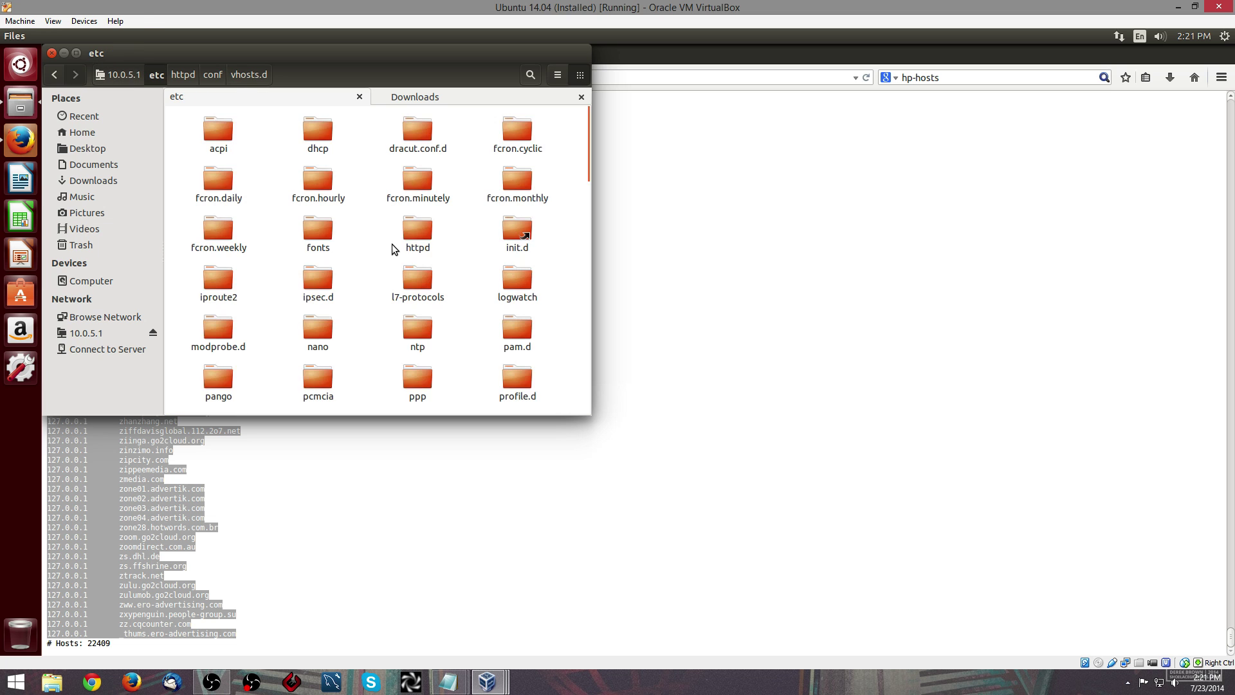
text(hosts)
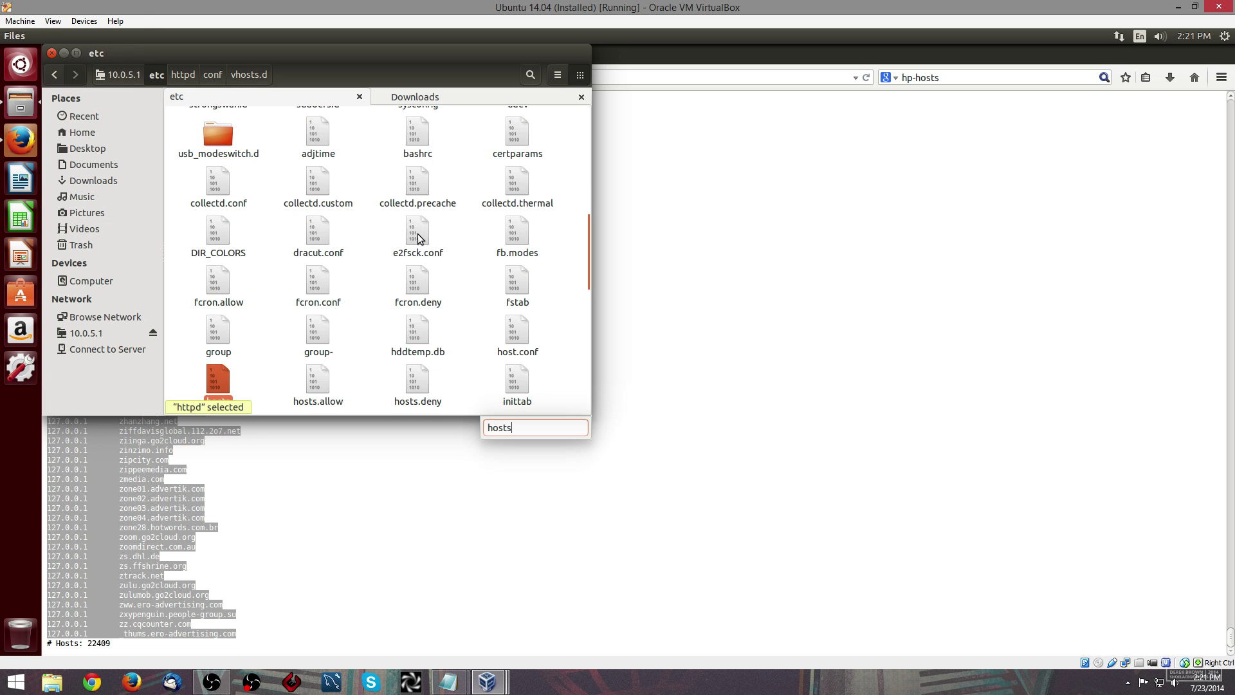
right_click(214, 386)
click(252, 444)
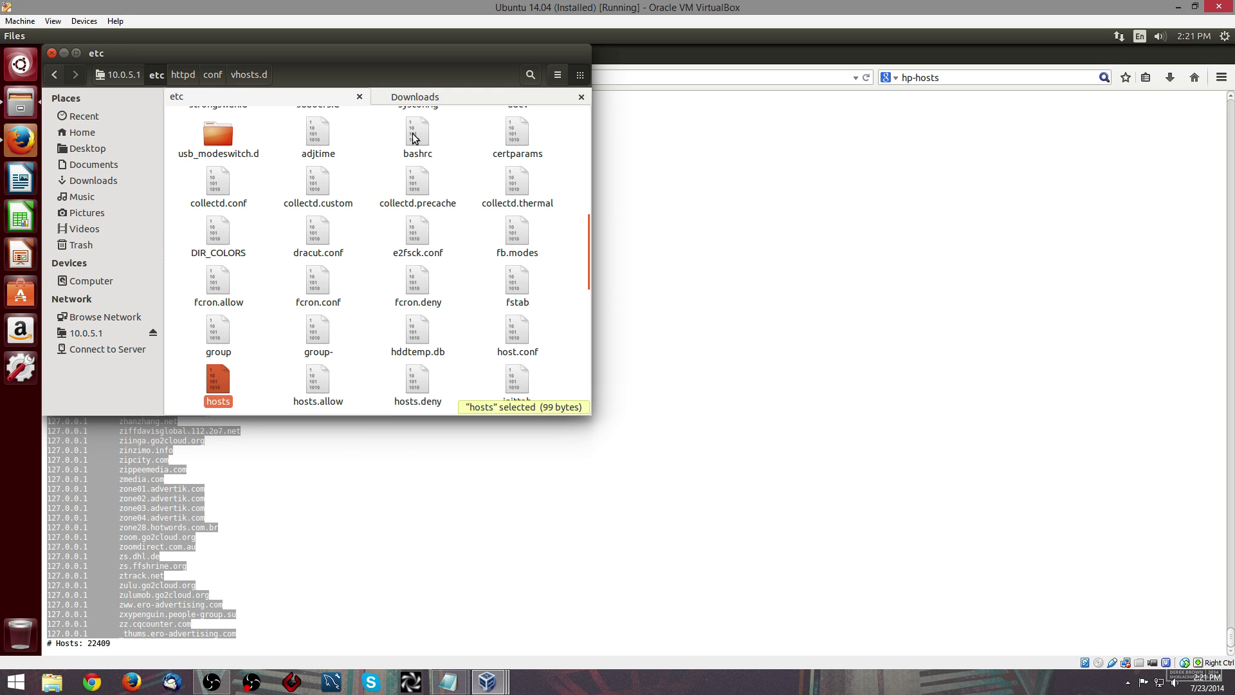
- Paste the copied hosts file into the local Downloads folder
click(422, 98)
click(277, 177)
right_click(264, 180)
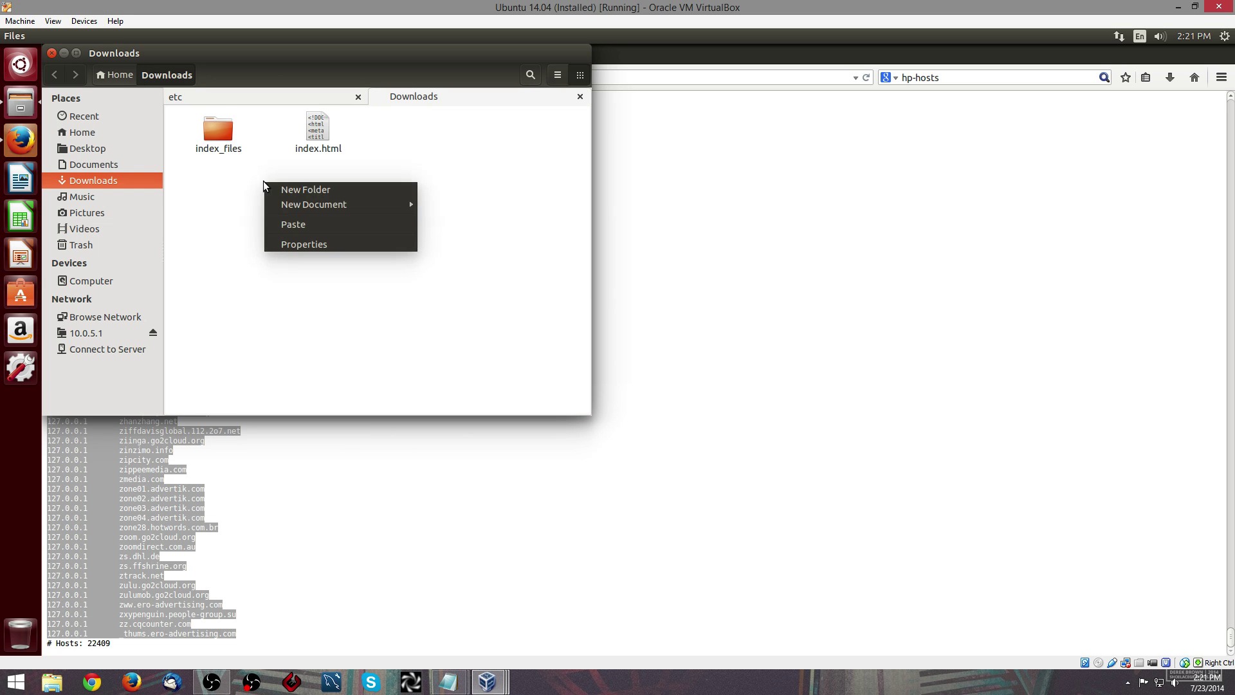
click(291, 224)
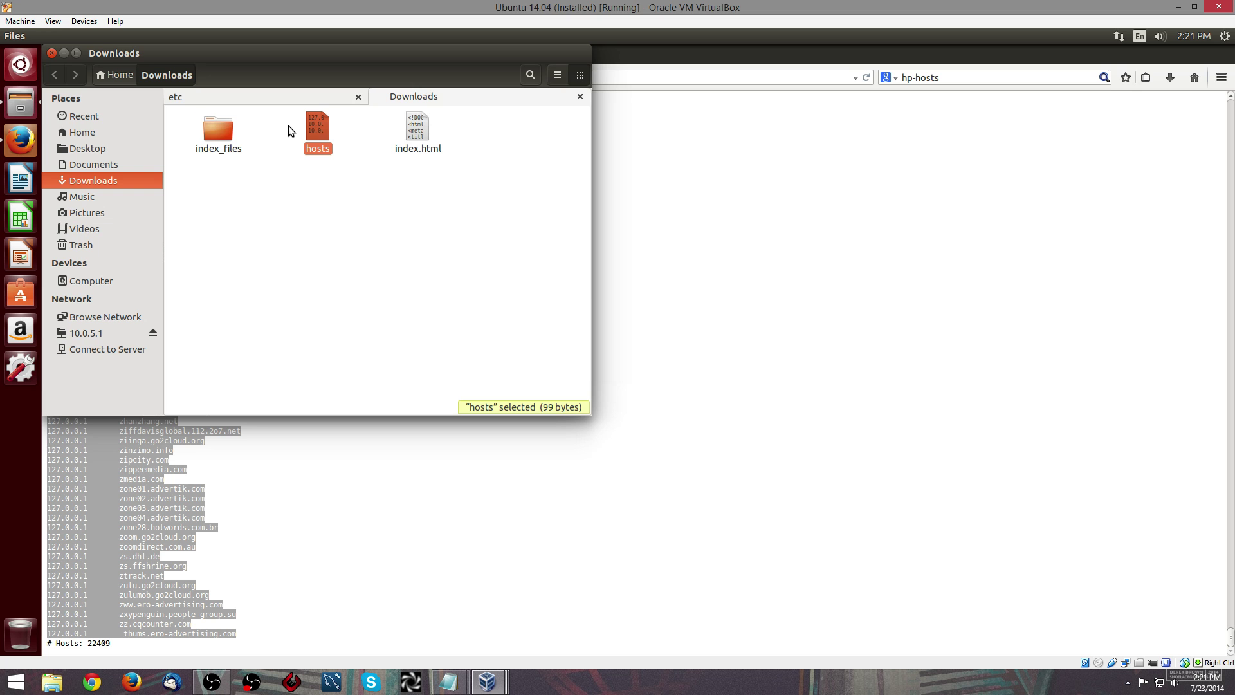
click(241, 96)
right_click(223, 388)
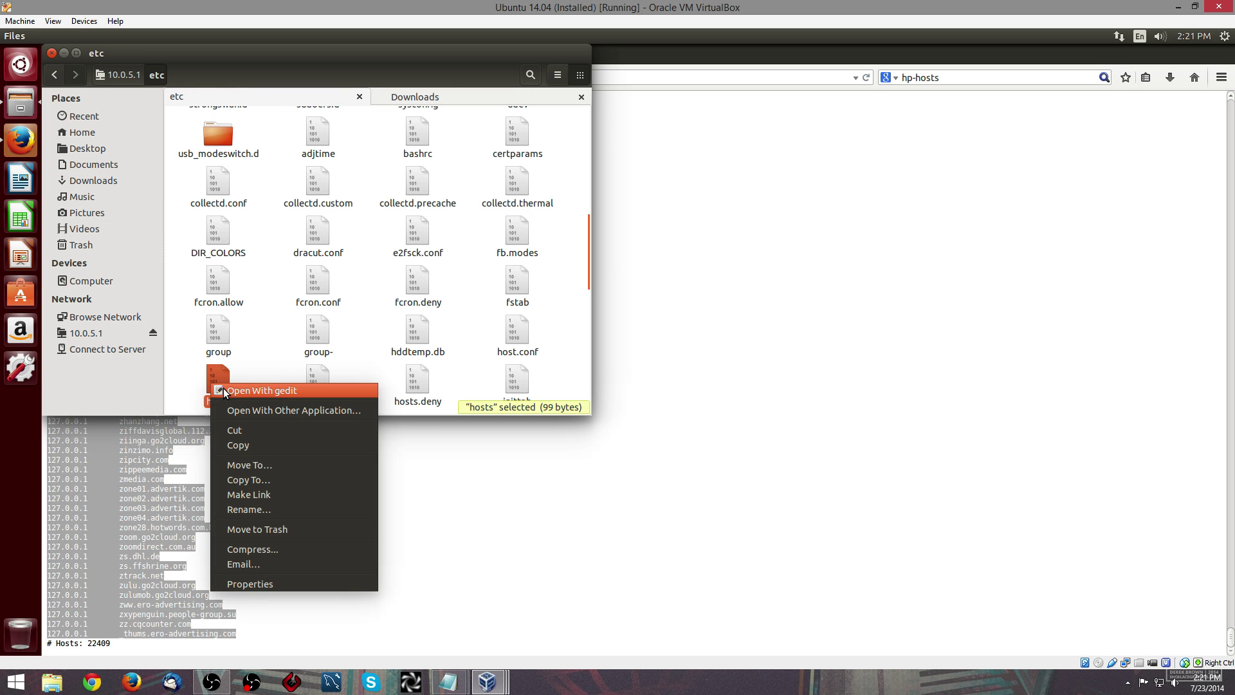
click(449, 97)
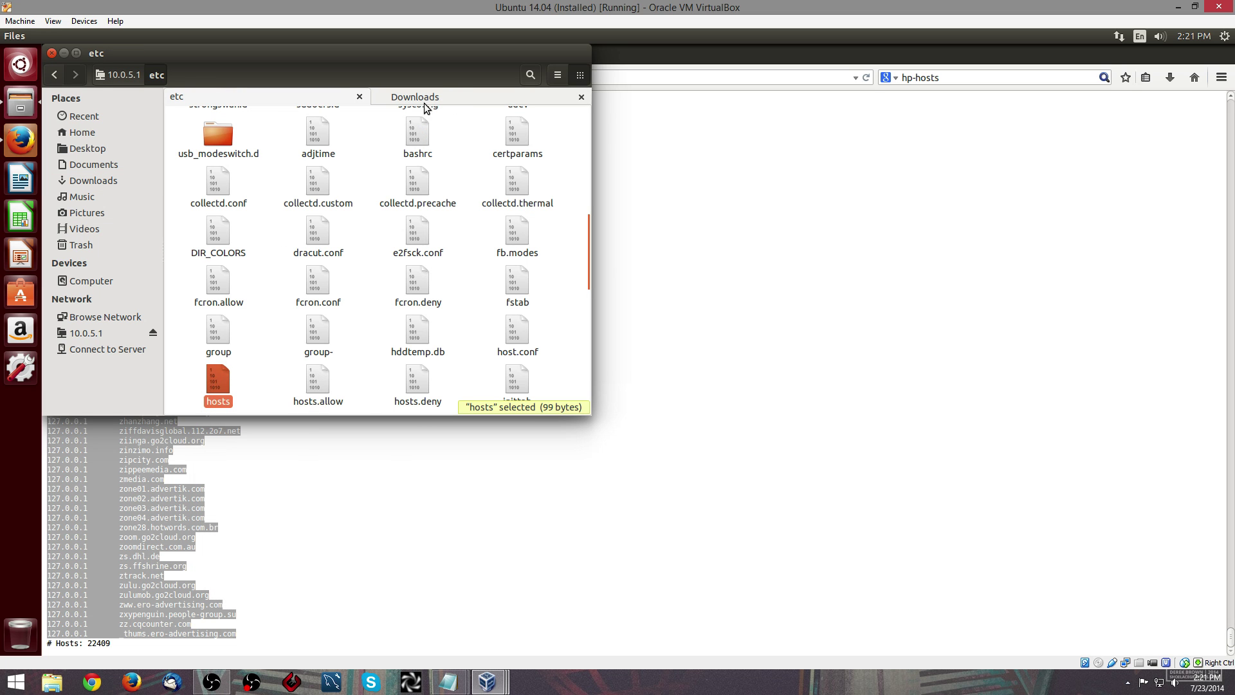
click(425, 102)
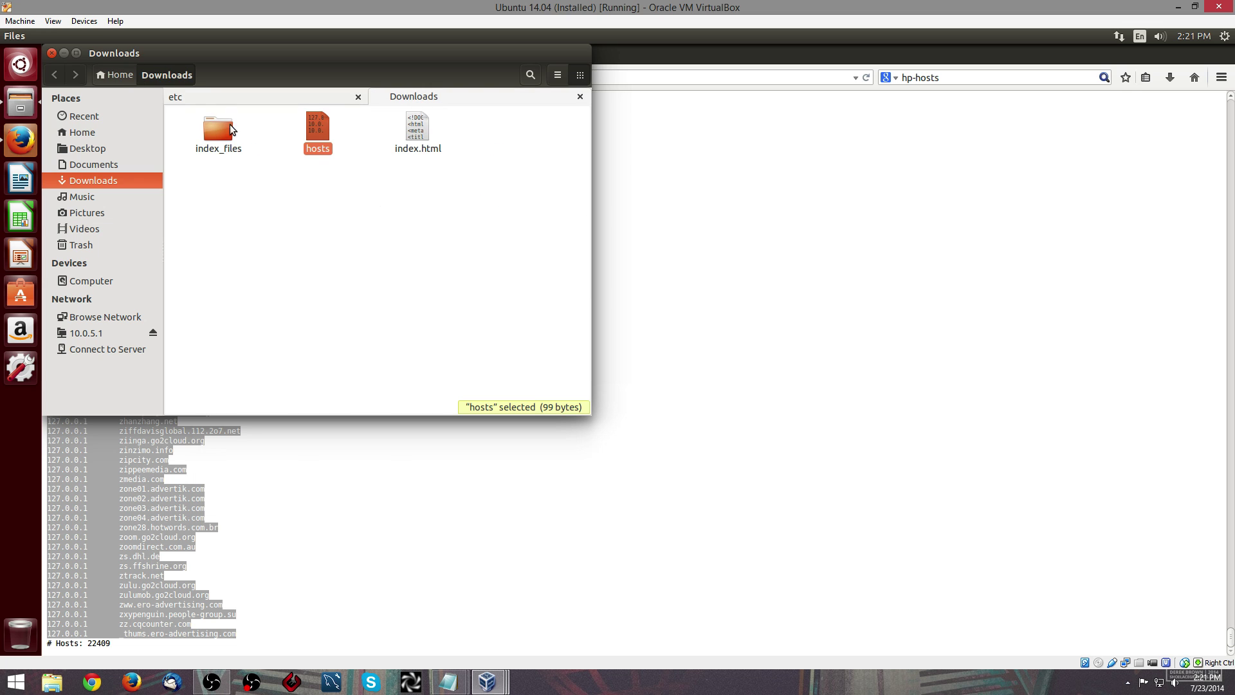
- Open the Downloads hosts copy in gedit and add a new line after the gateway entry
right_click(318, 122)
click(331, 129)
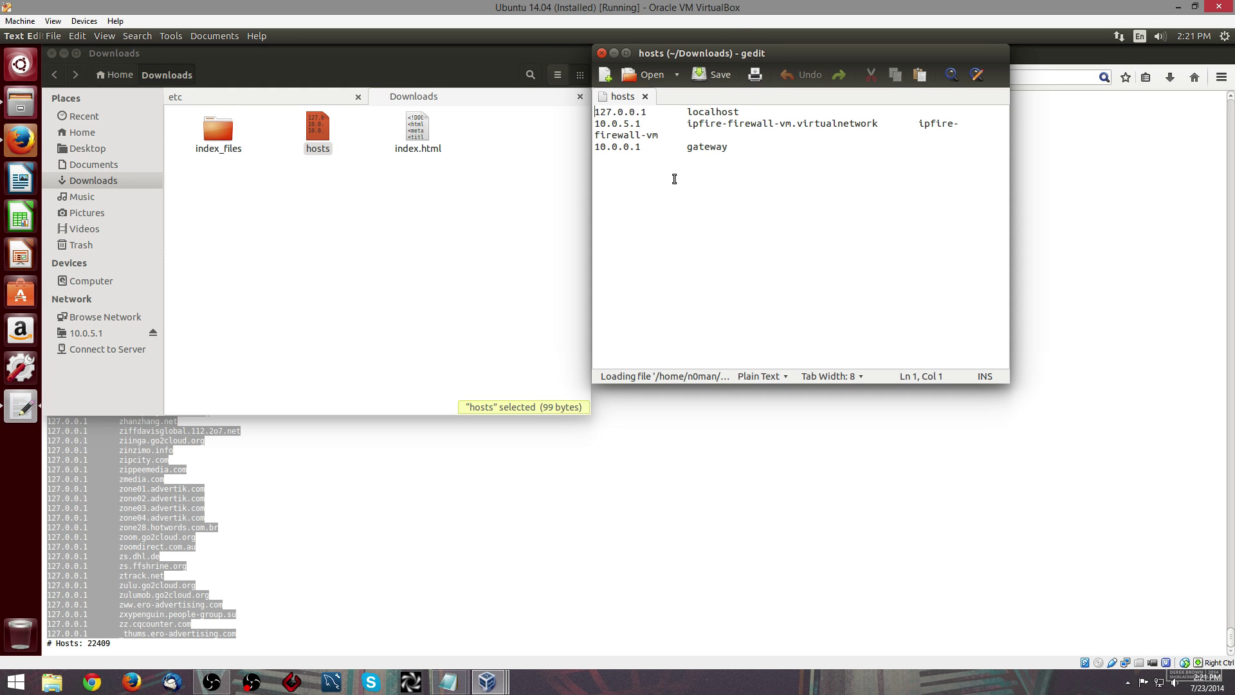
click(739, 148)
key(Return)
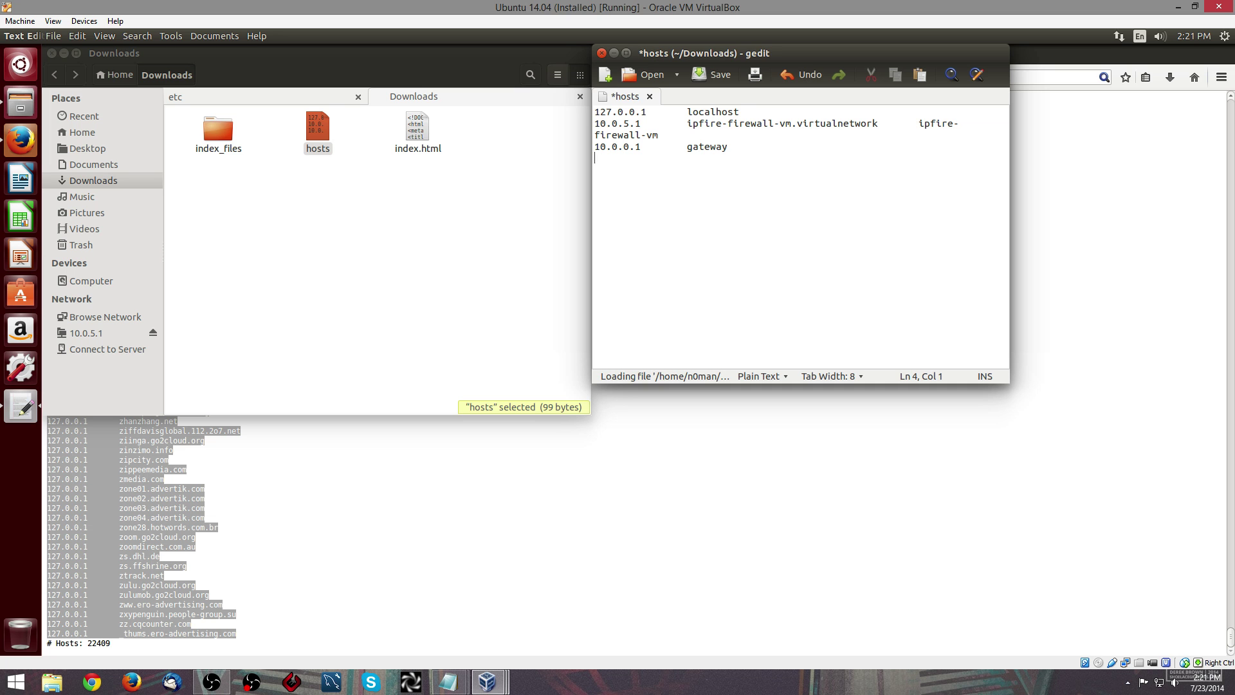
- Remove the sftp path that was wrongly pasted onto line 4
click(750, 500)
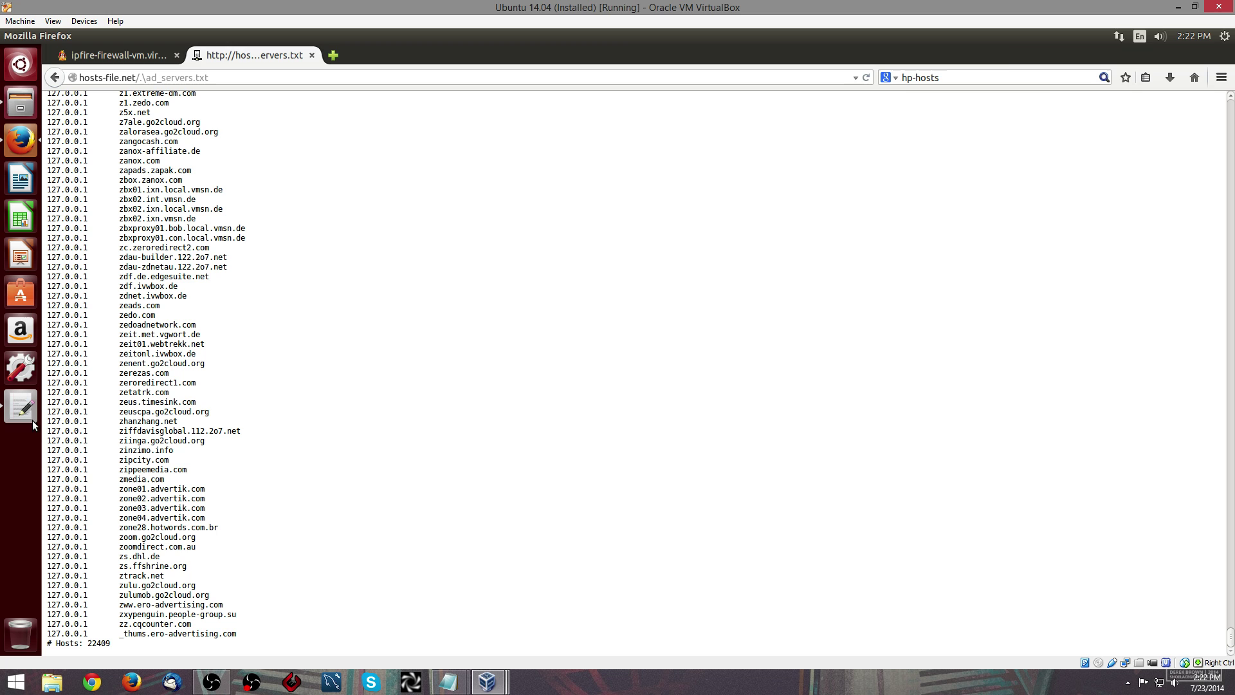
click(21, 407)
right_click(702, 261)
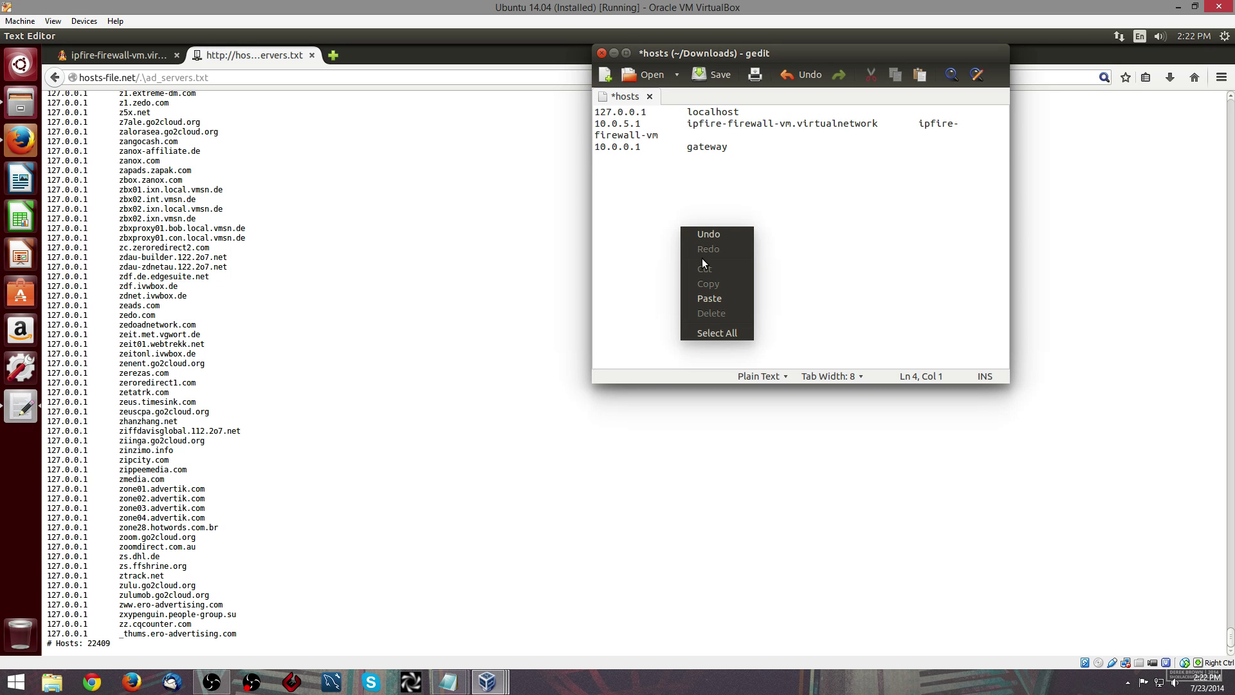
click(711, 298)
key(shift+Home)
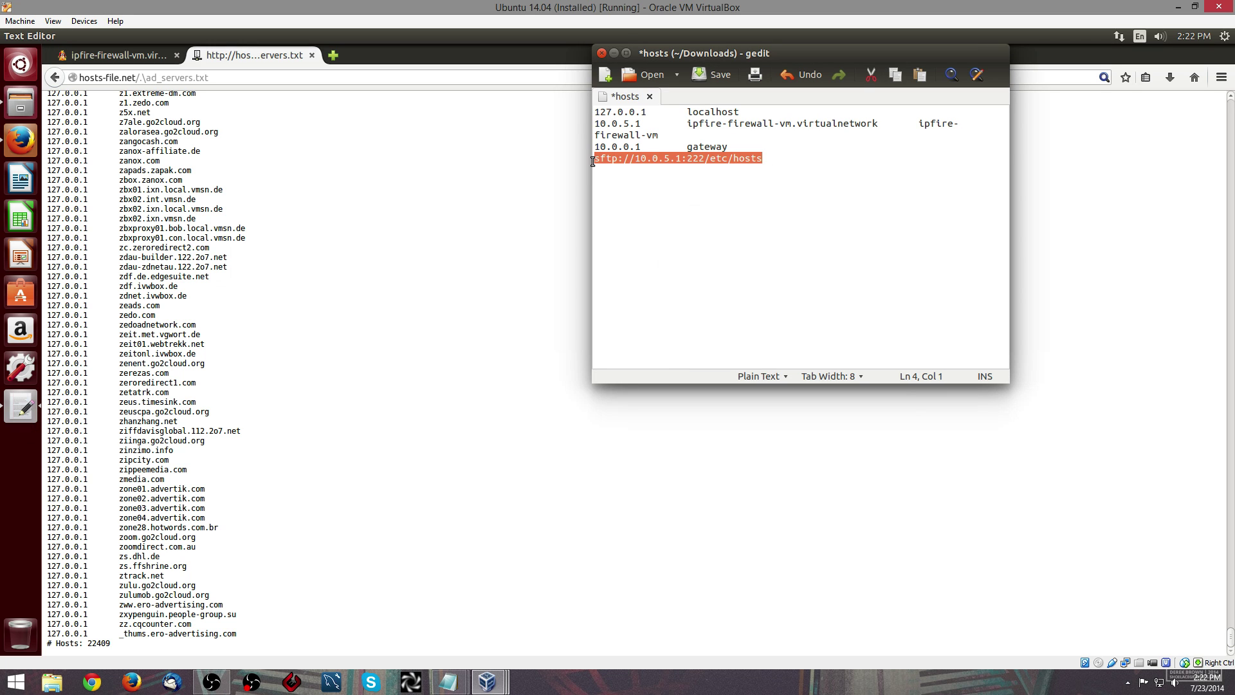
key(BackSpace)
- Copy the entire hpHosts ad-server list from Firefox and paste it below the gateway line
click(357, 449)
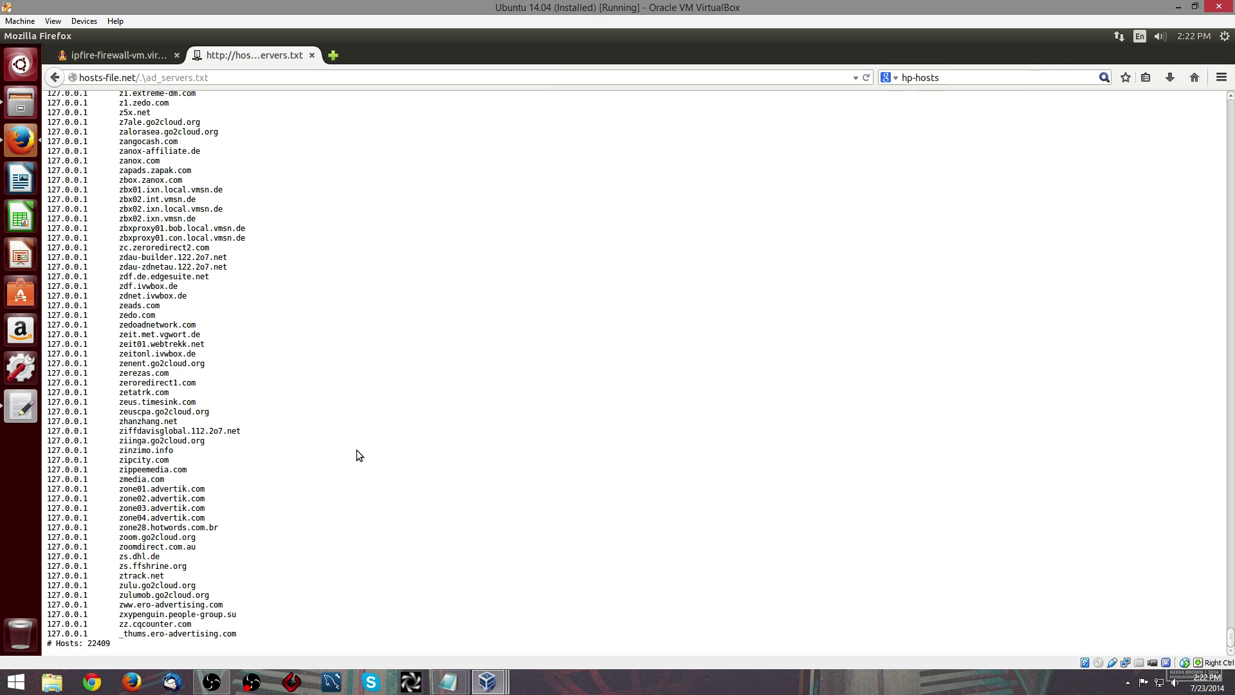
scroll(358, 449, up, 12)
drag(1231, 633, 1231, 97)
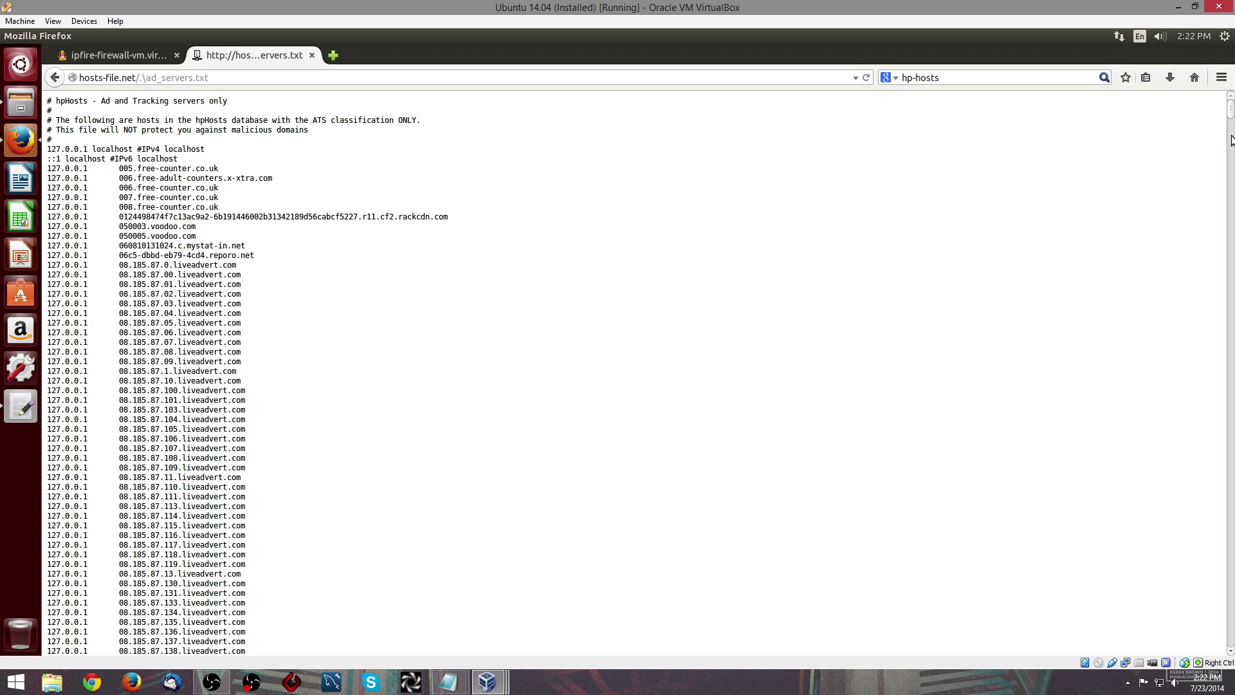
drag(1230, 111, 1215, 690)
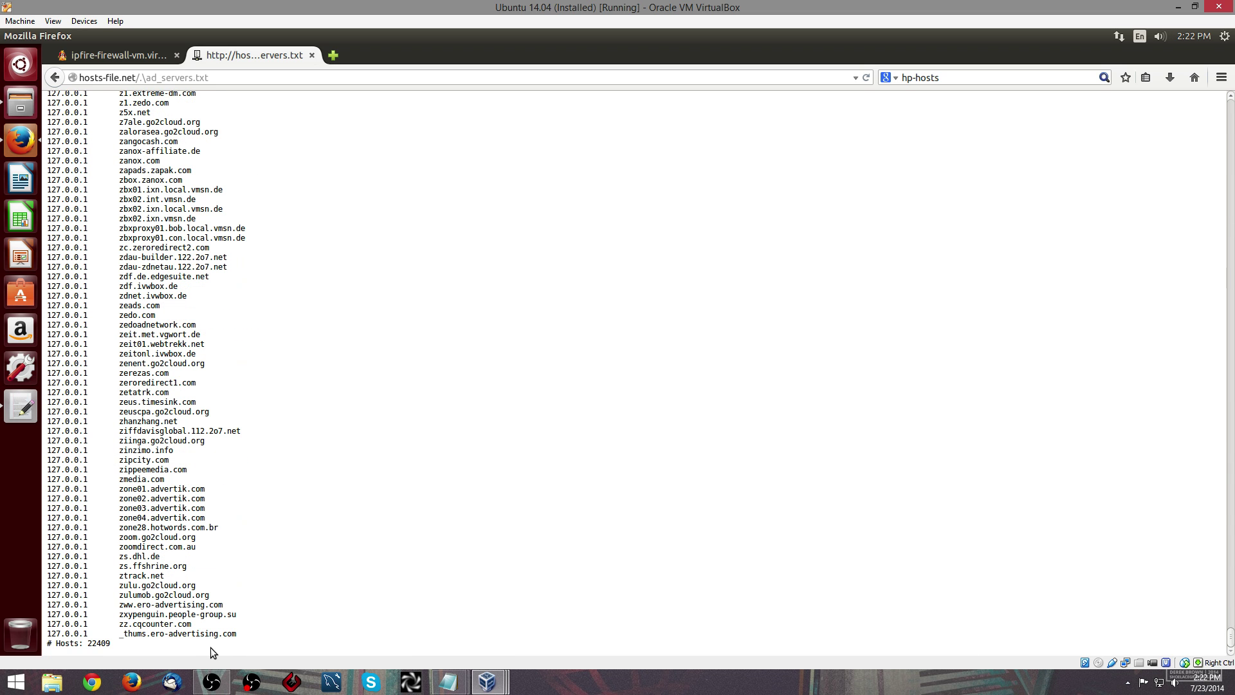
shift+click(237, 633)
right_click(124, 536)
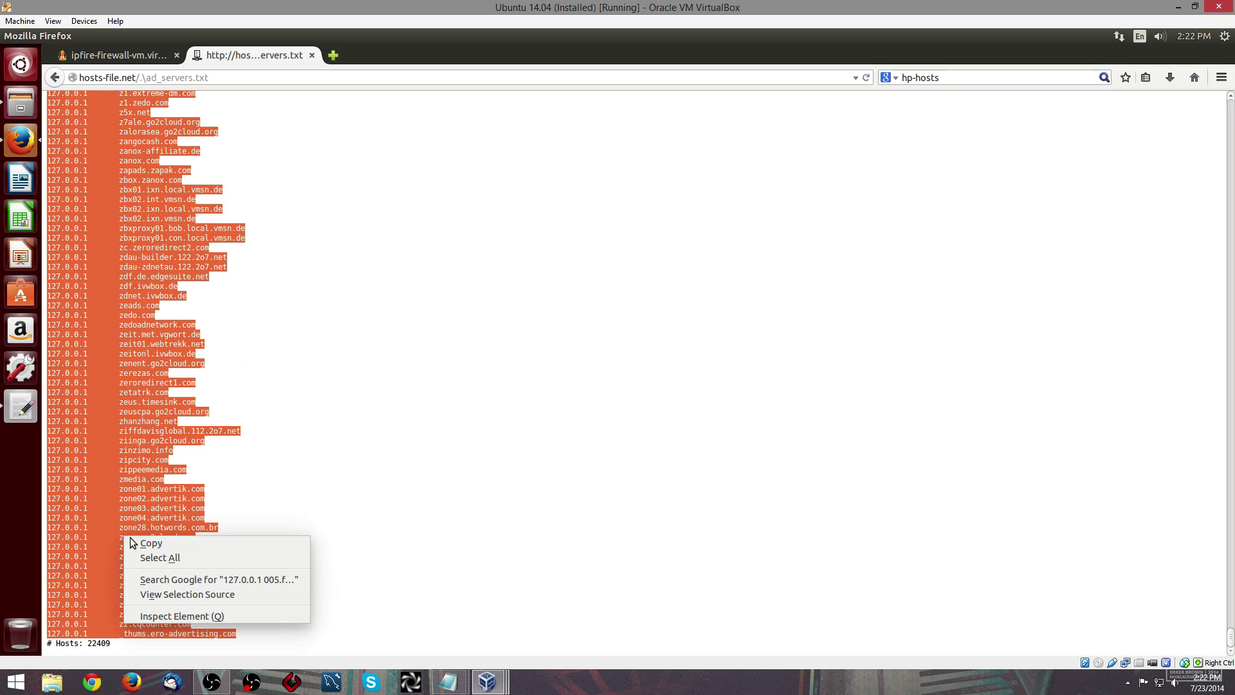
key(c)
click(21, 407)
right_click(675, 170)
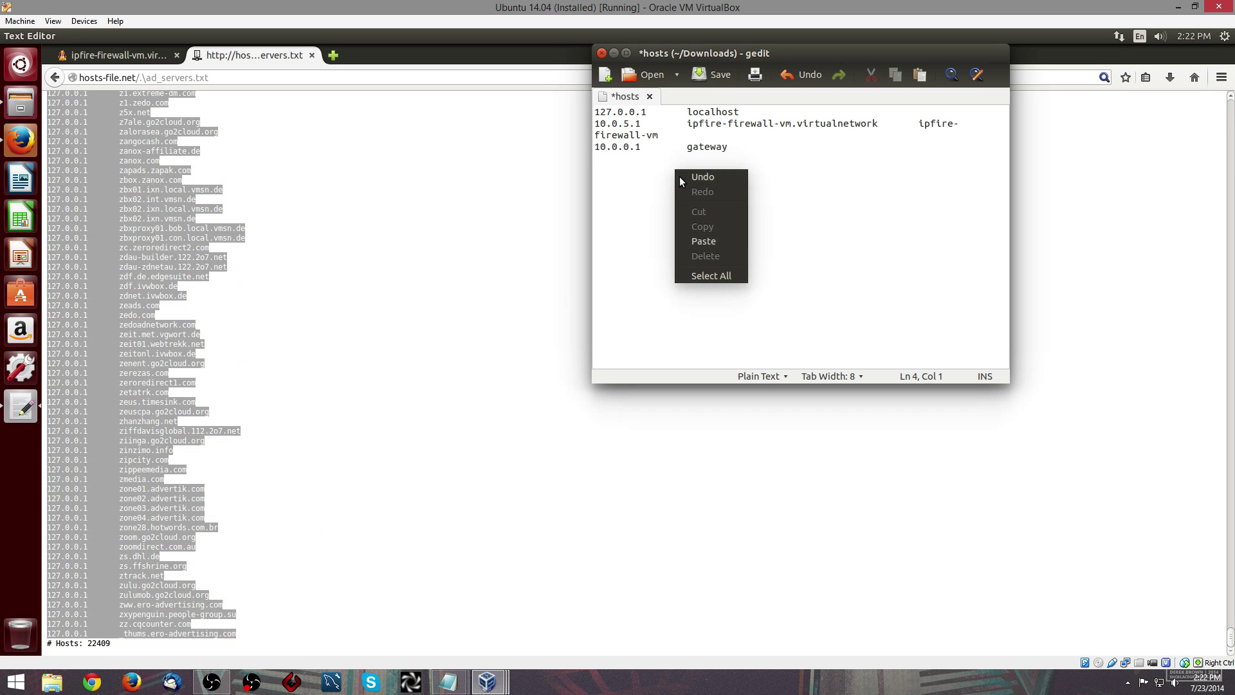
click(706, 241)
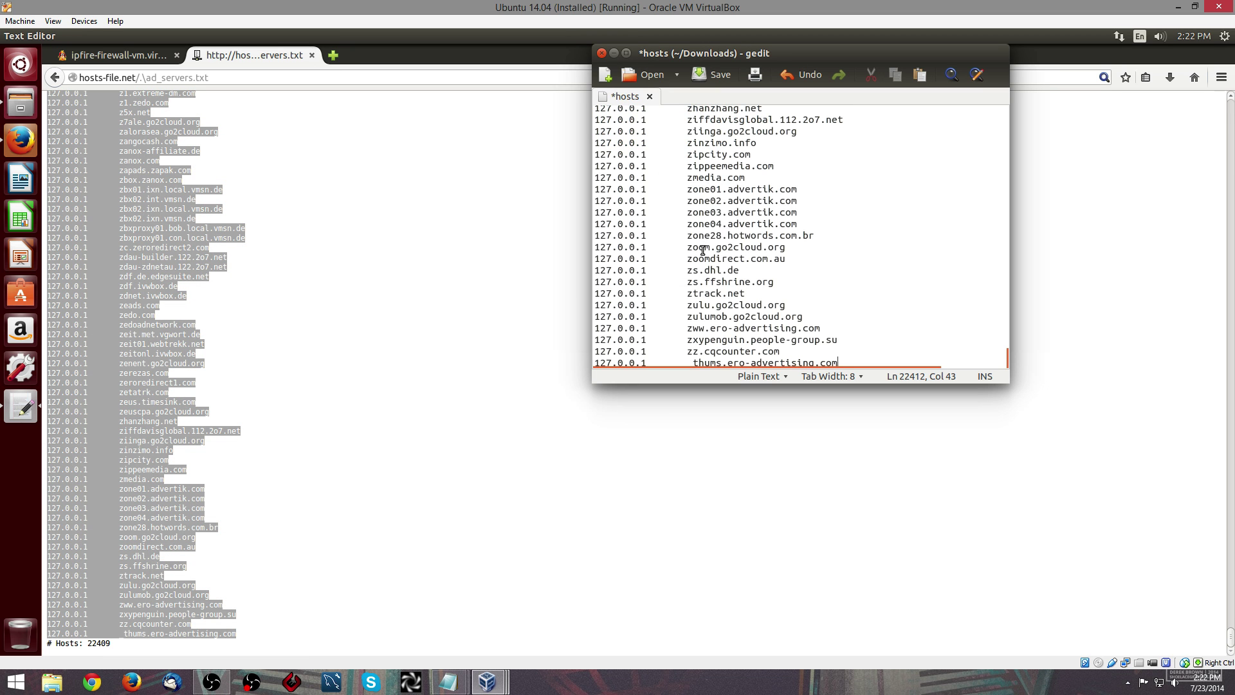
drag(1008, 358, 1002, 108)
scroll(977, 309, up, 10)
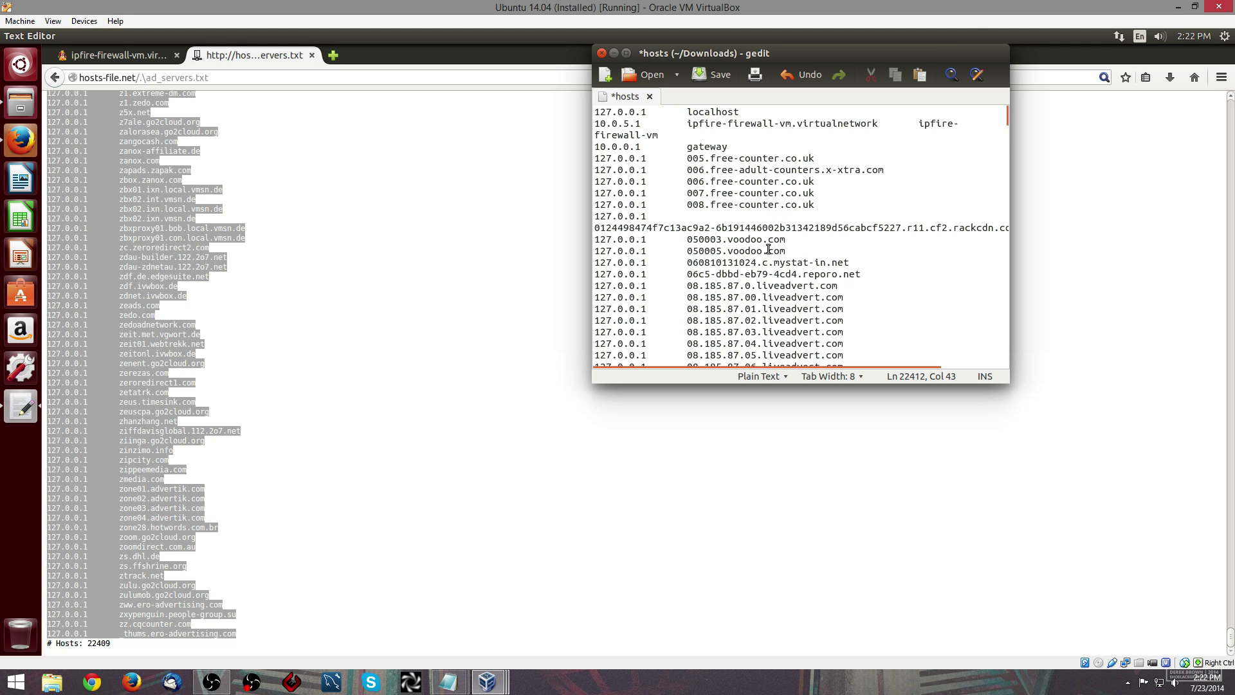
click(625, 53)
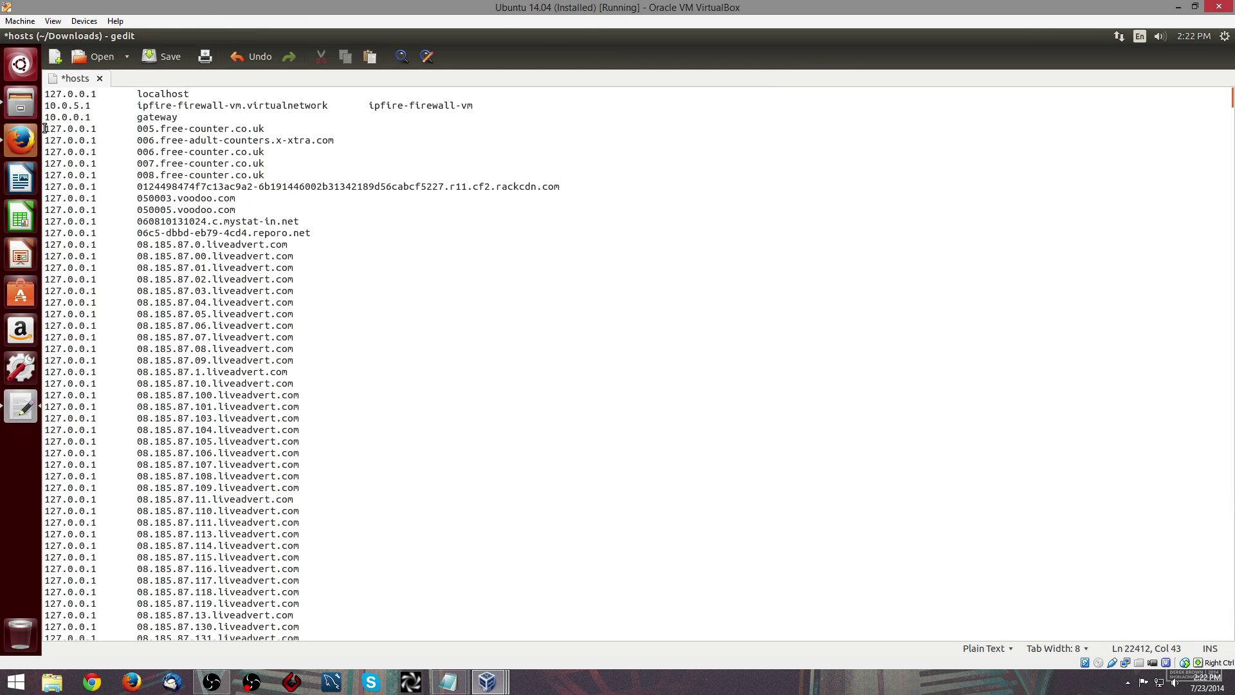
click(45, 128)
key(Return)
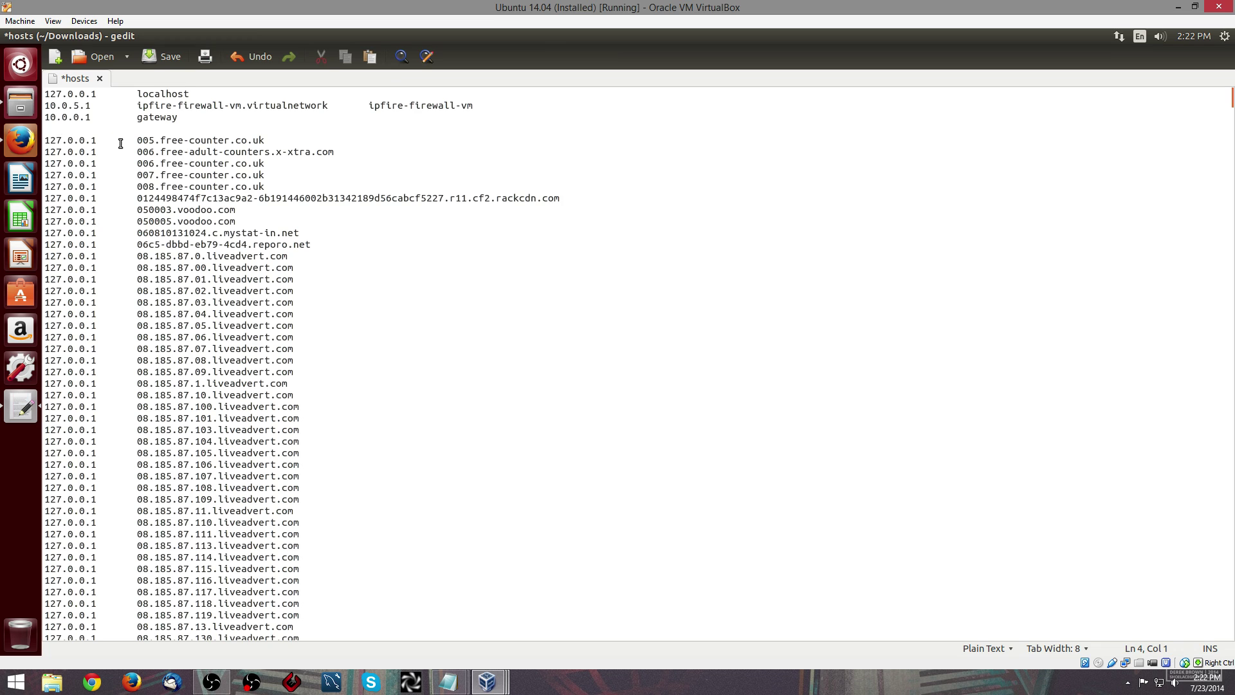
text(10.0.5.1)
key(Tab)
text(www.faceb)
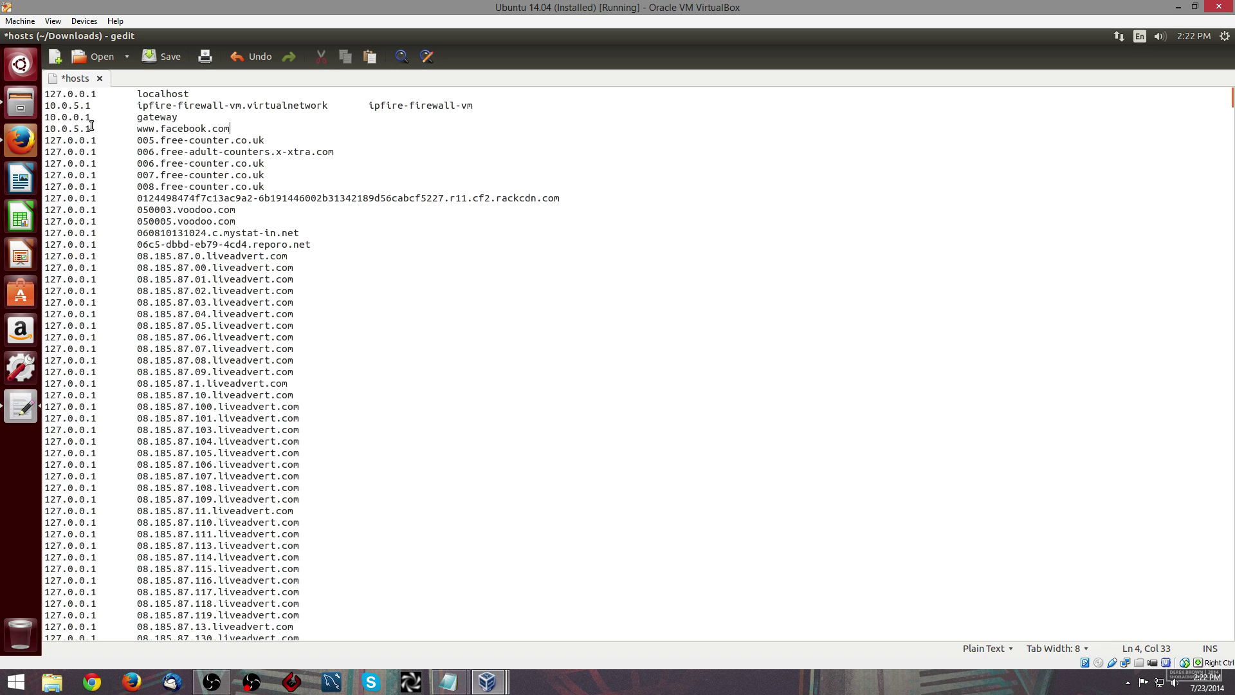
- Compare the new entry with the 127.0.0.1 lines, then save the hosts file and minimize gedit
drag(91, 126, 43, 130)
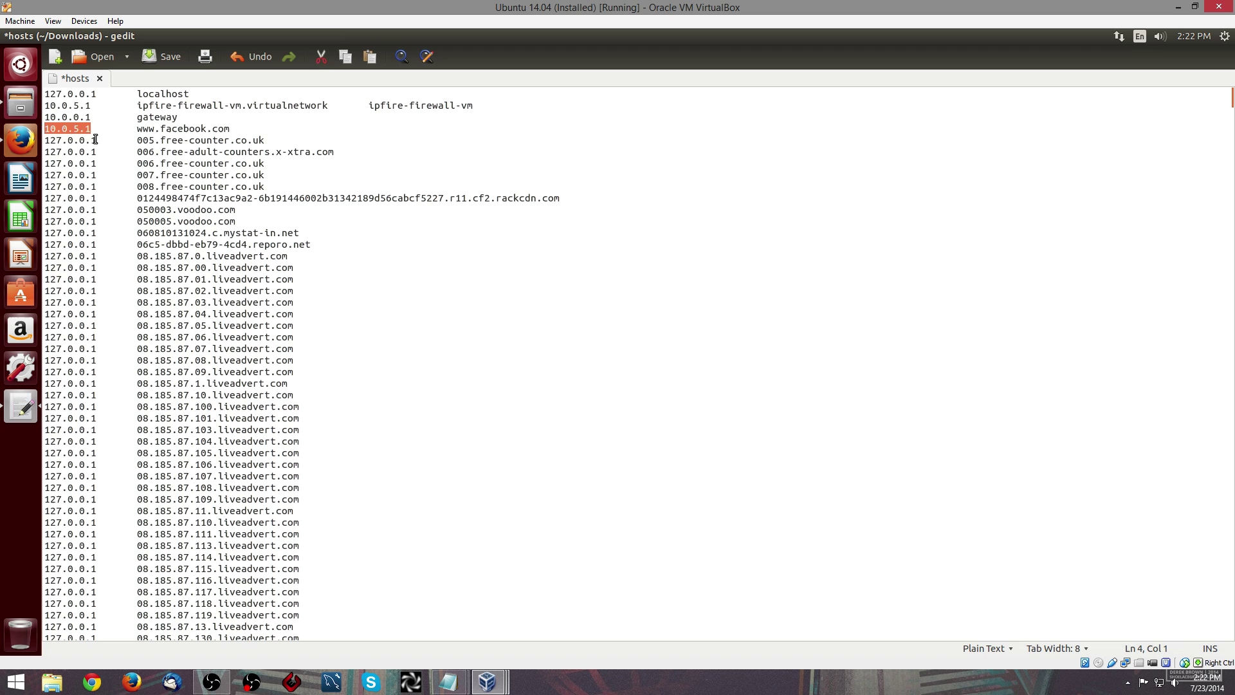
drag(96, 138, 45, 140)
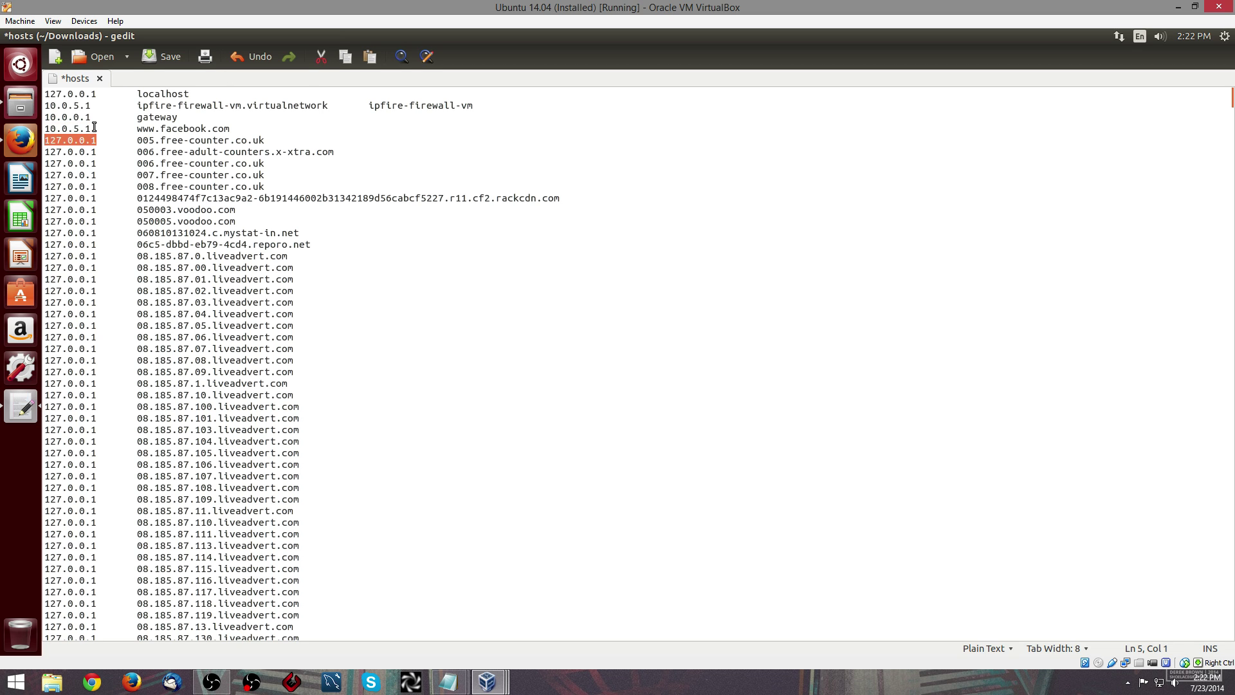
drag(93, 127, 46, 127)
click(212, 221)
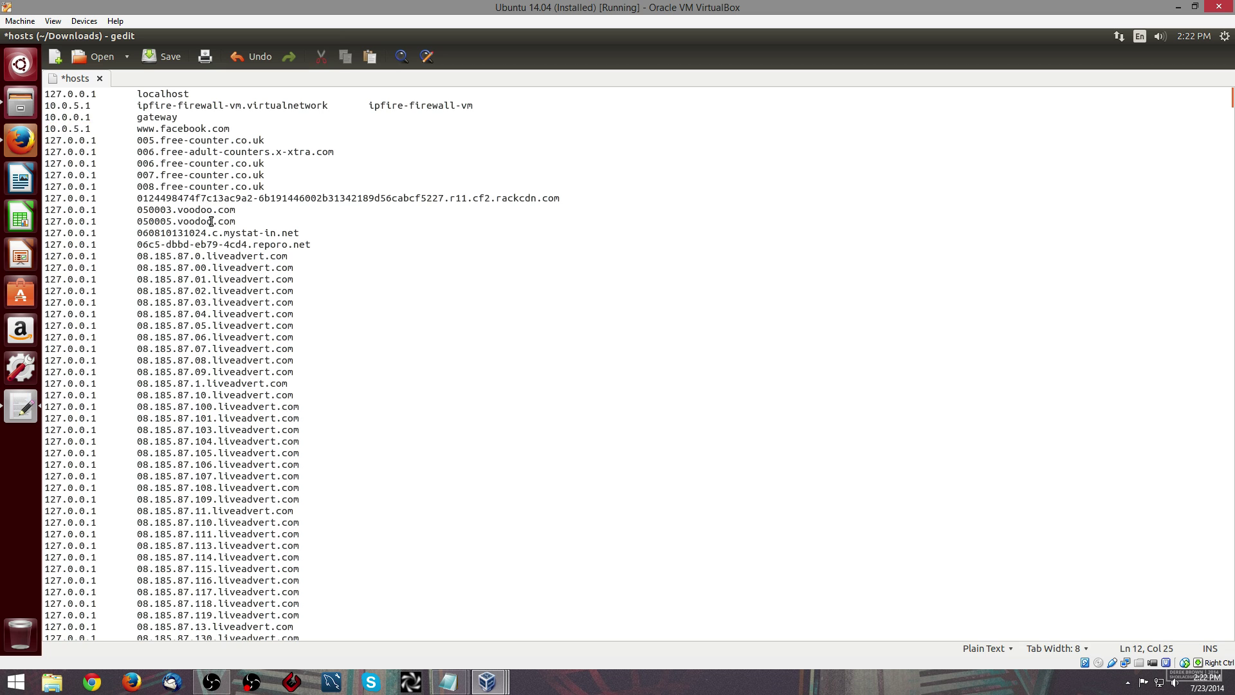
double_click(211, 222)
click(79, 128)
click(153, 55)
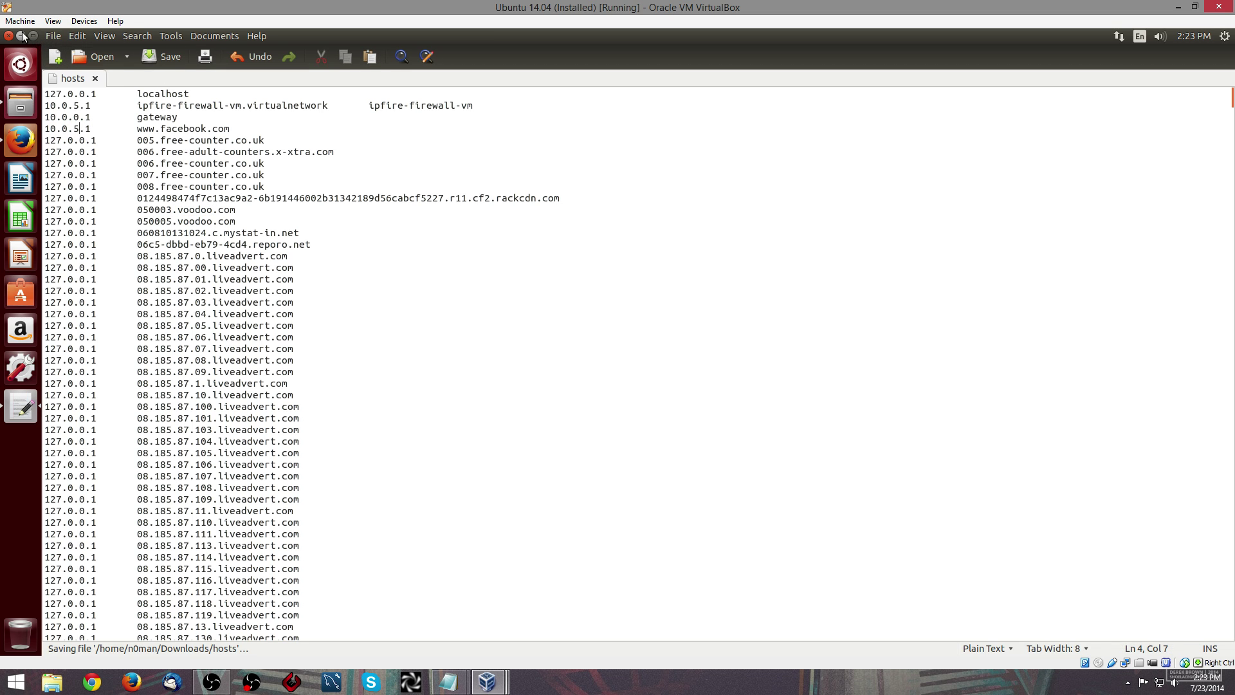
click(23, 36)
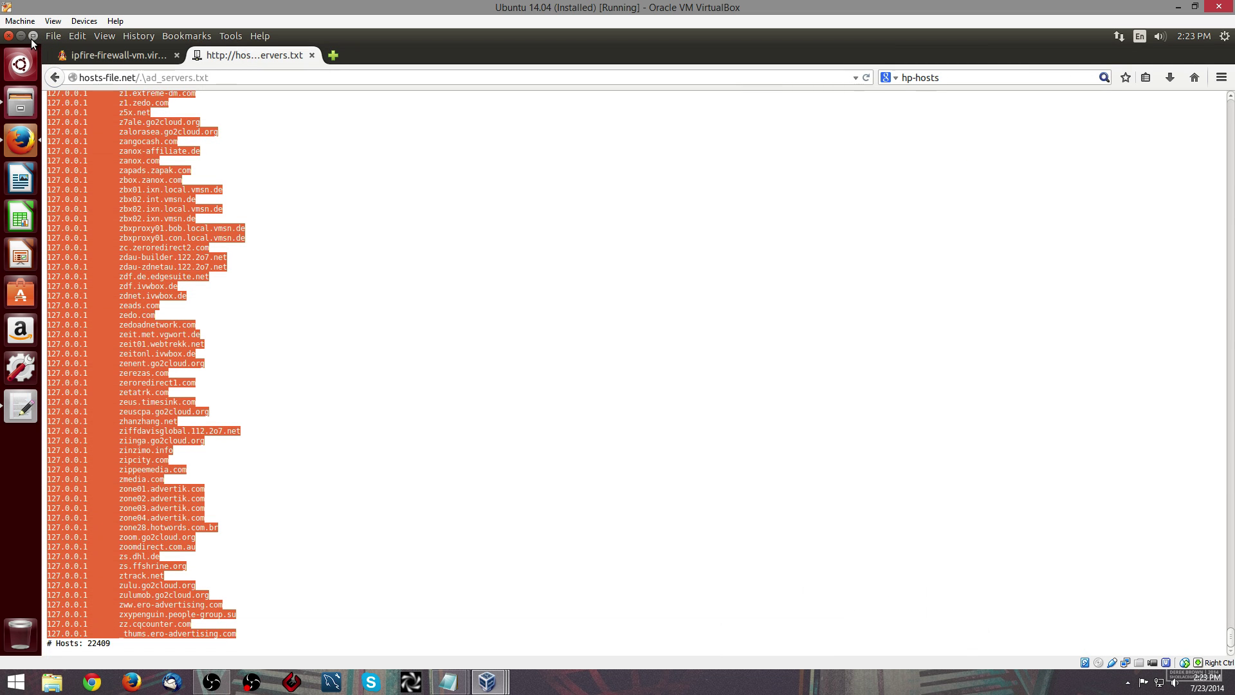
- Replace the firewall's 99-byte etc/hosts with the edited 667.1 kB copy from Downloads
click(25, 37)
click(368, 178)
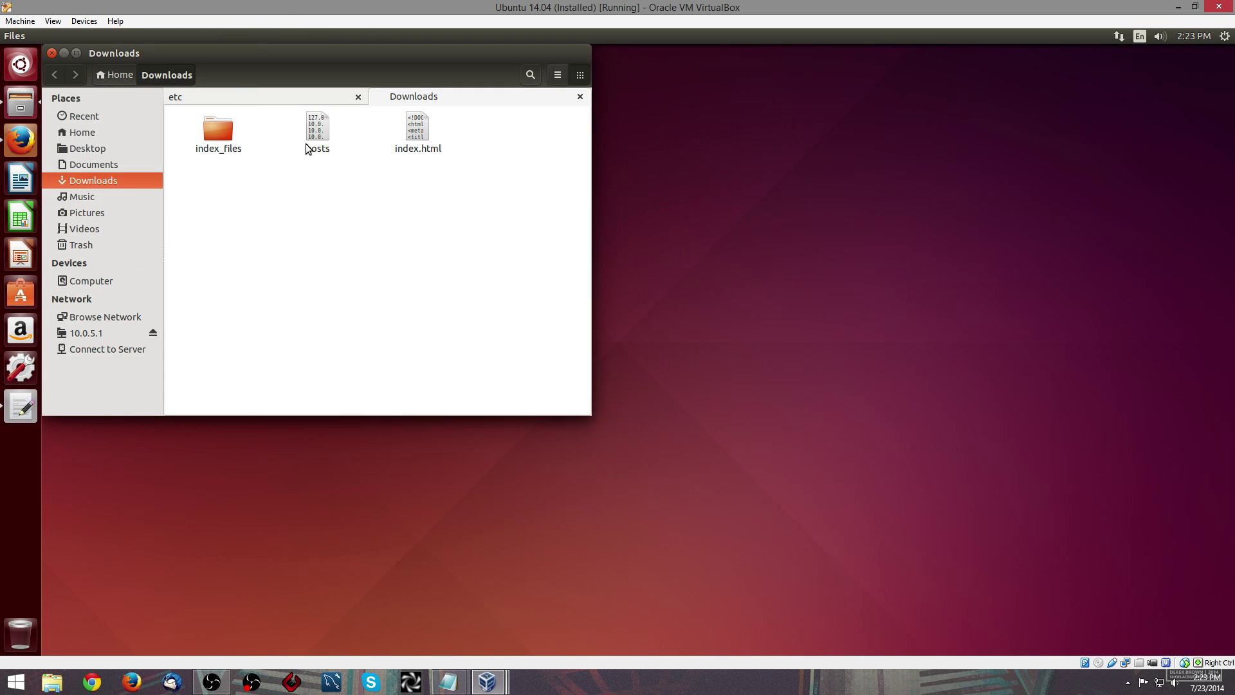
right_click(322, 129)
click(354, 195)
click(277, 97)
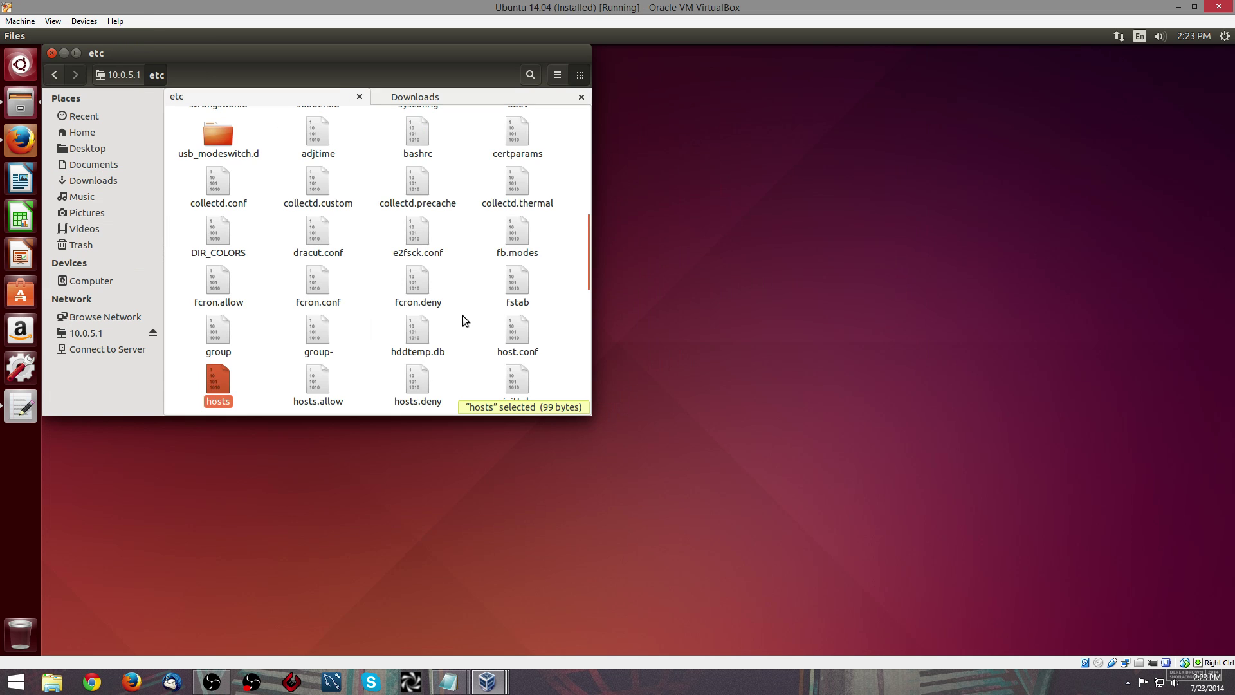
key(Delete)
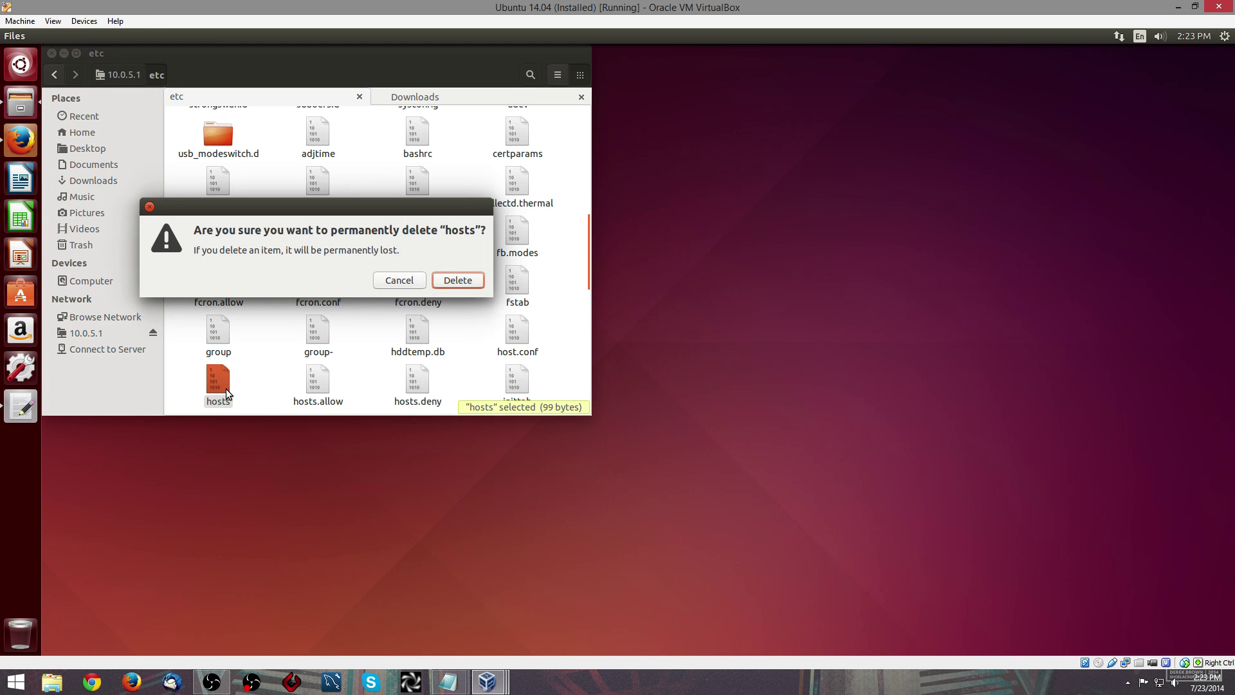
click(463, 281)
right_click(283, 369)
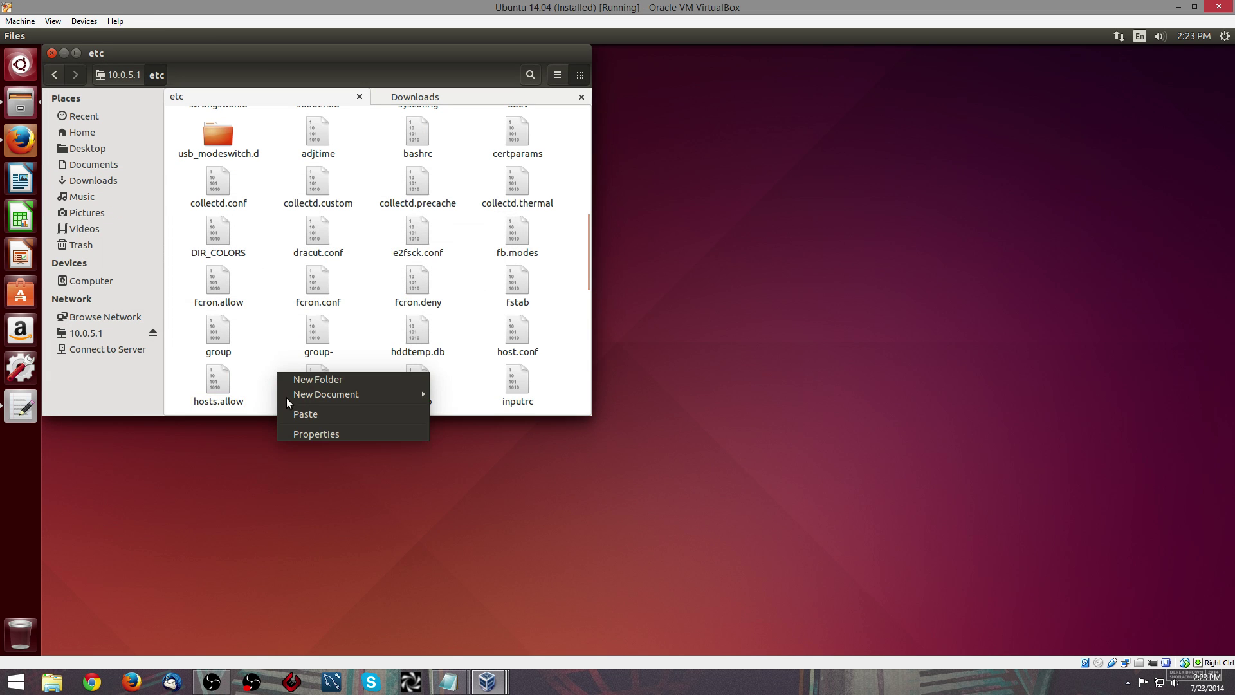
click(301, 412)
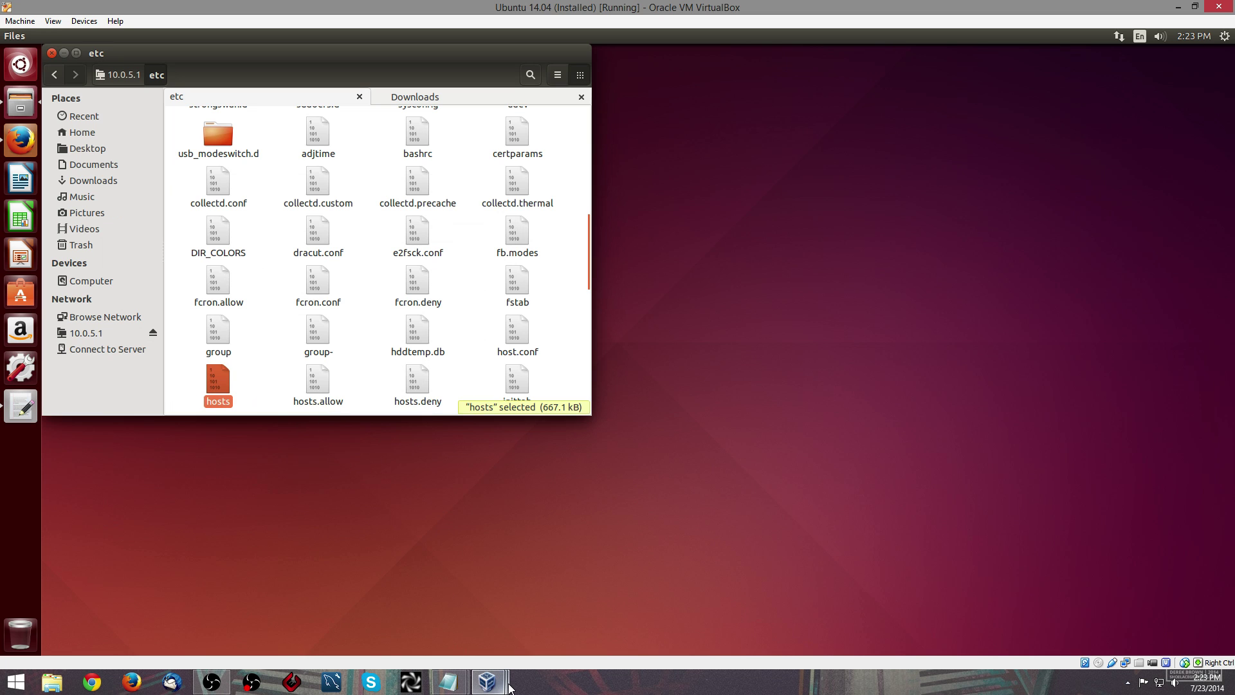
- Launch Terminal and SSH into the firewall at 10.0.5.1 on port 222 with the account password
click(20, 64)
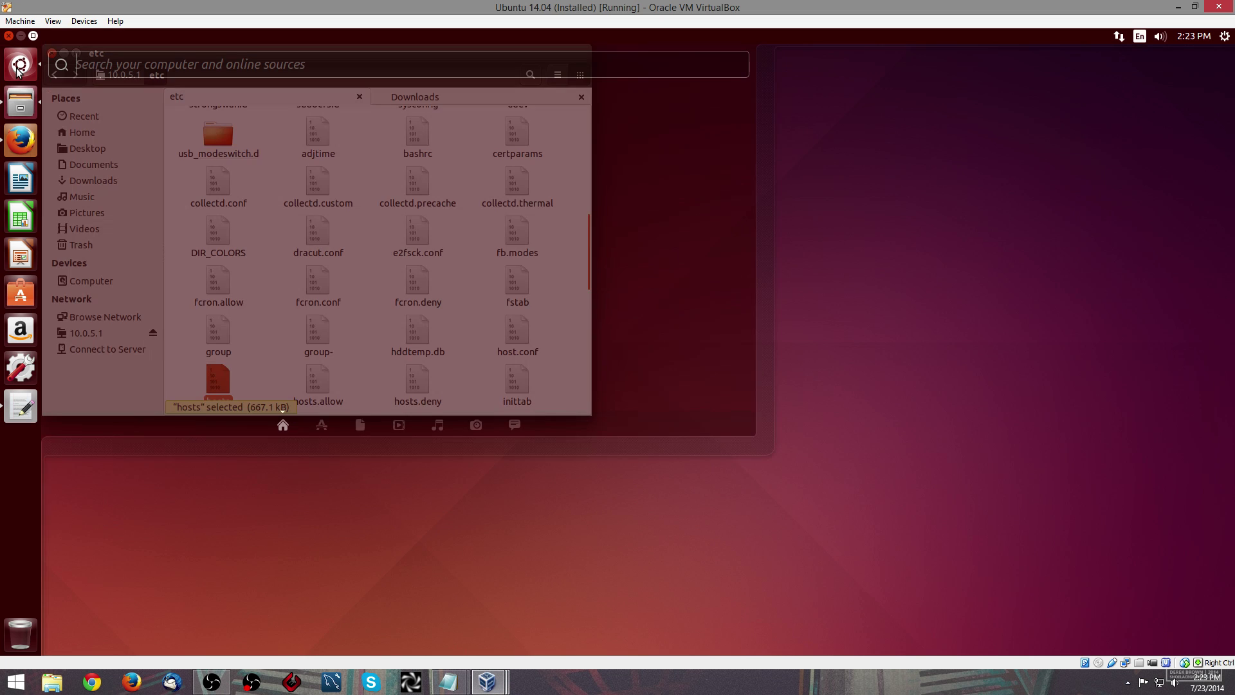
text(terminal)
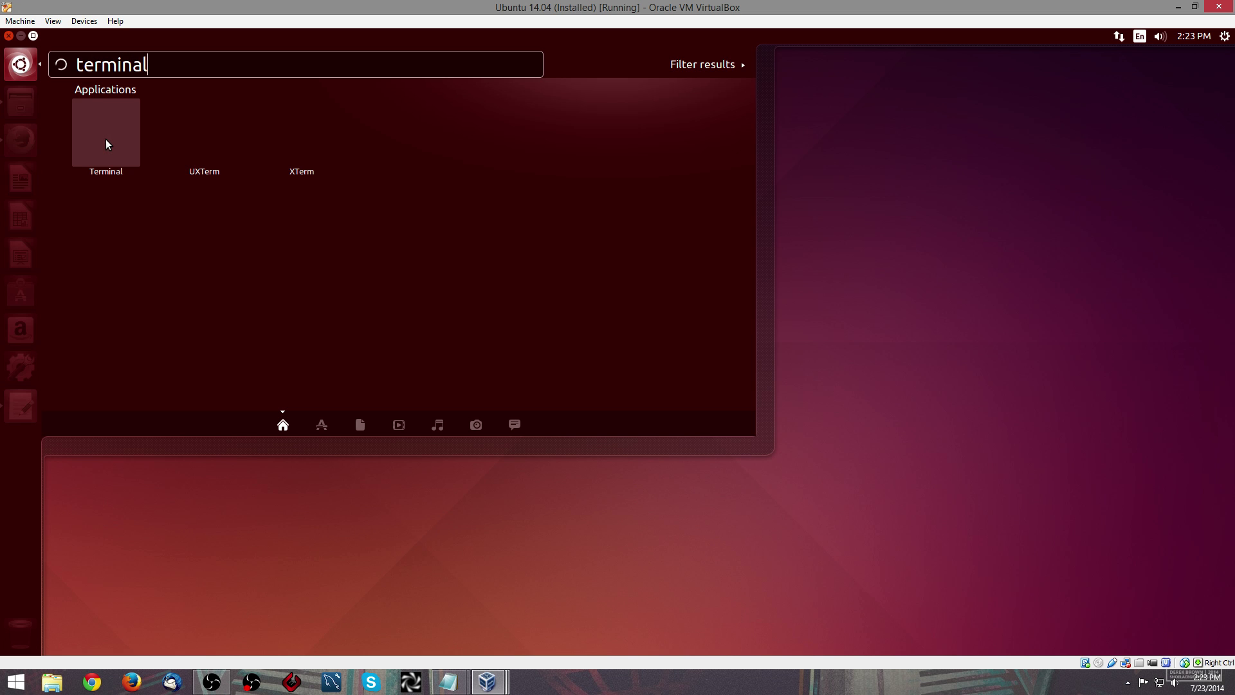
click(106, 139)
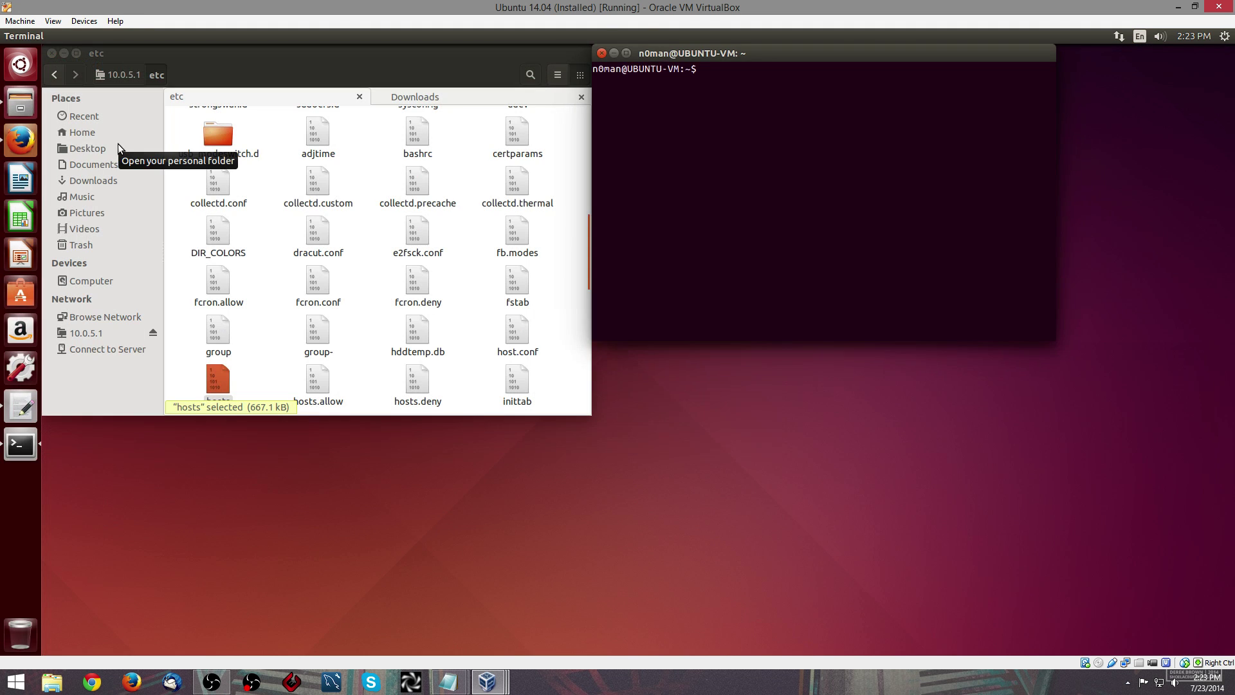
text(ssh)
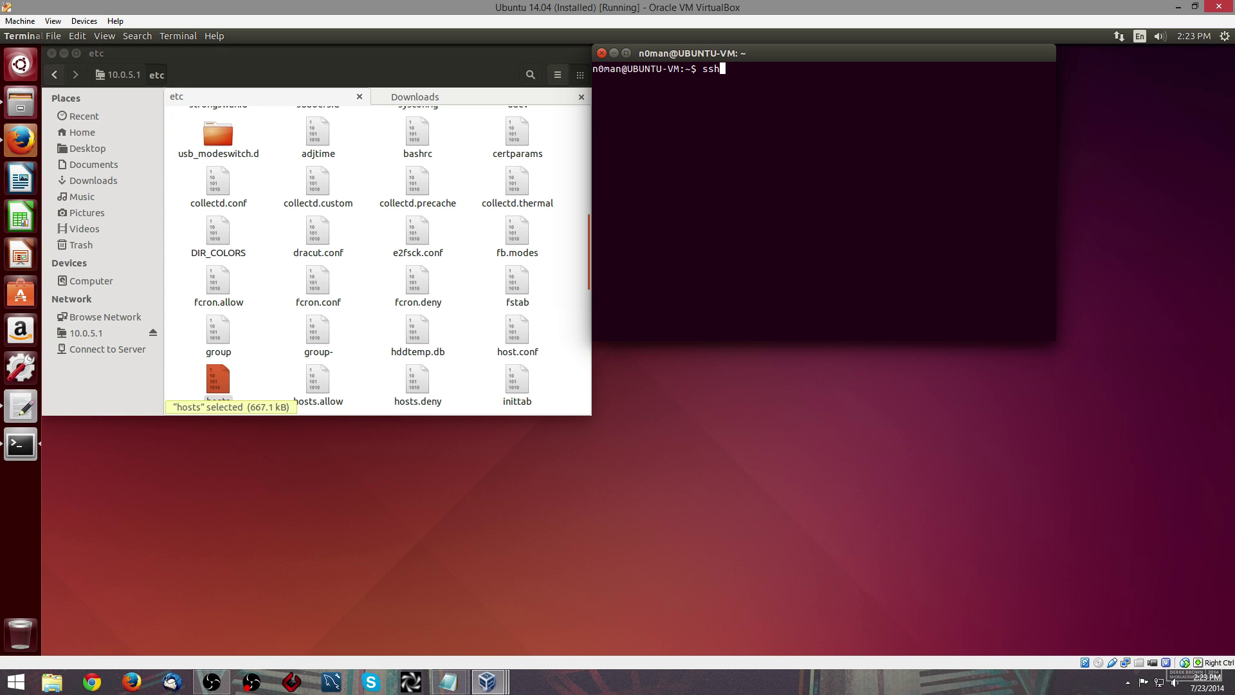
text( 1)
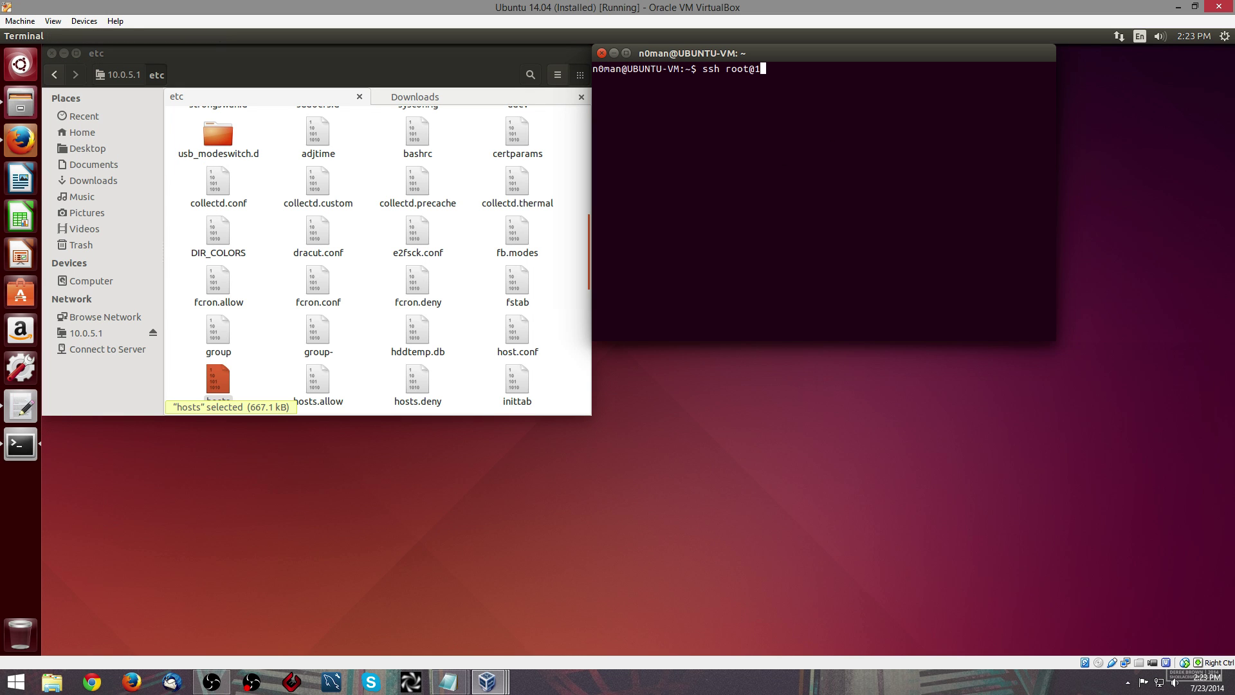
text(oot@10.0.5.1 -p 222)
key(Return)
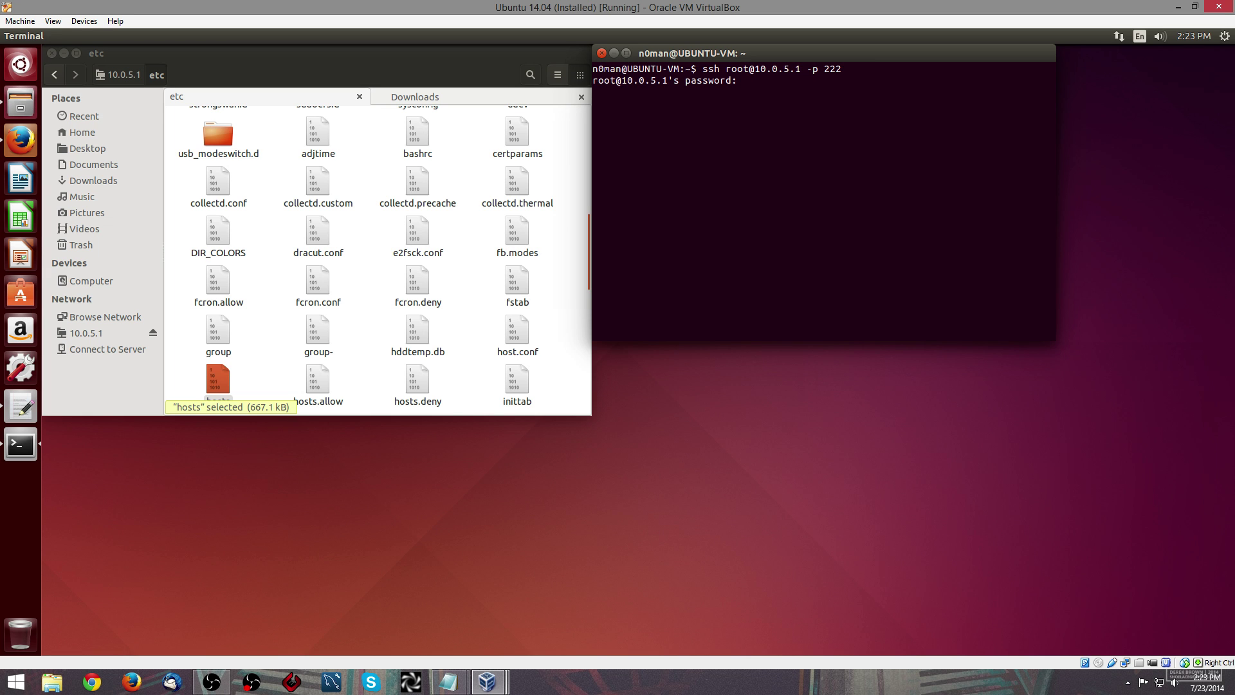
key(Return)
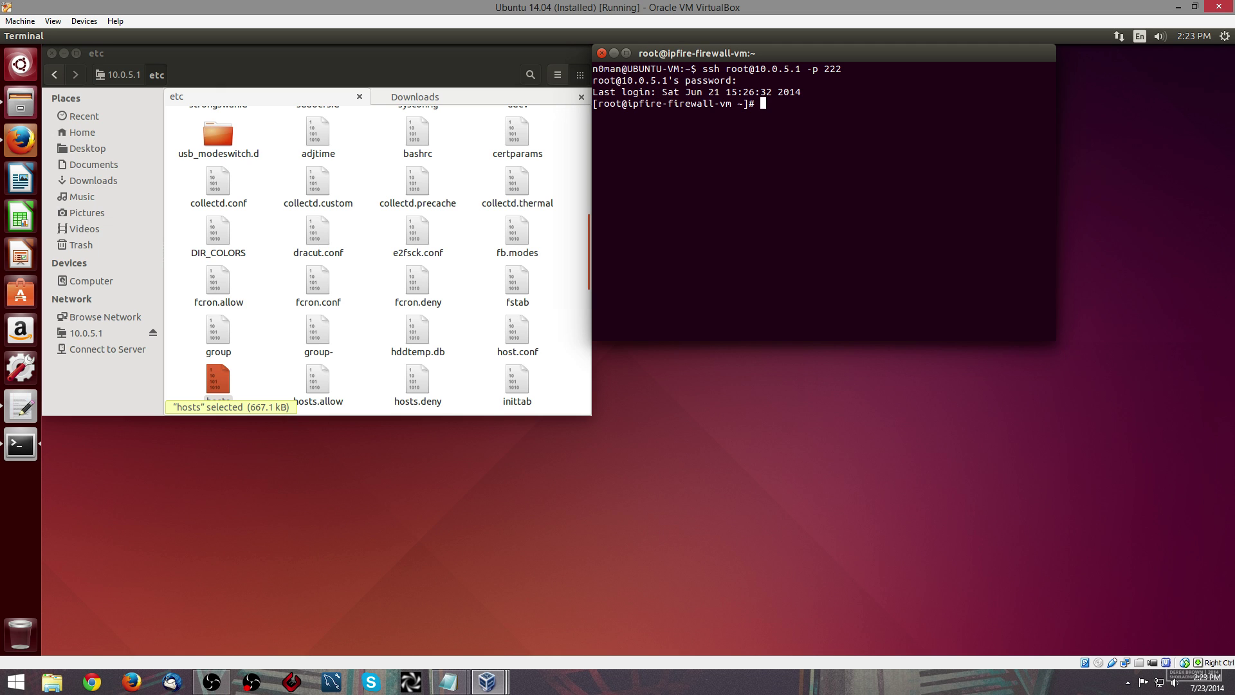
- Run /etc/init.d/dnsmasq restart and /etc/init.d/apache restart, then clear the history with history -c
text(/etc/init.d/dnsmasq restar)
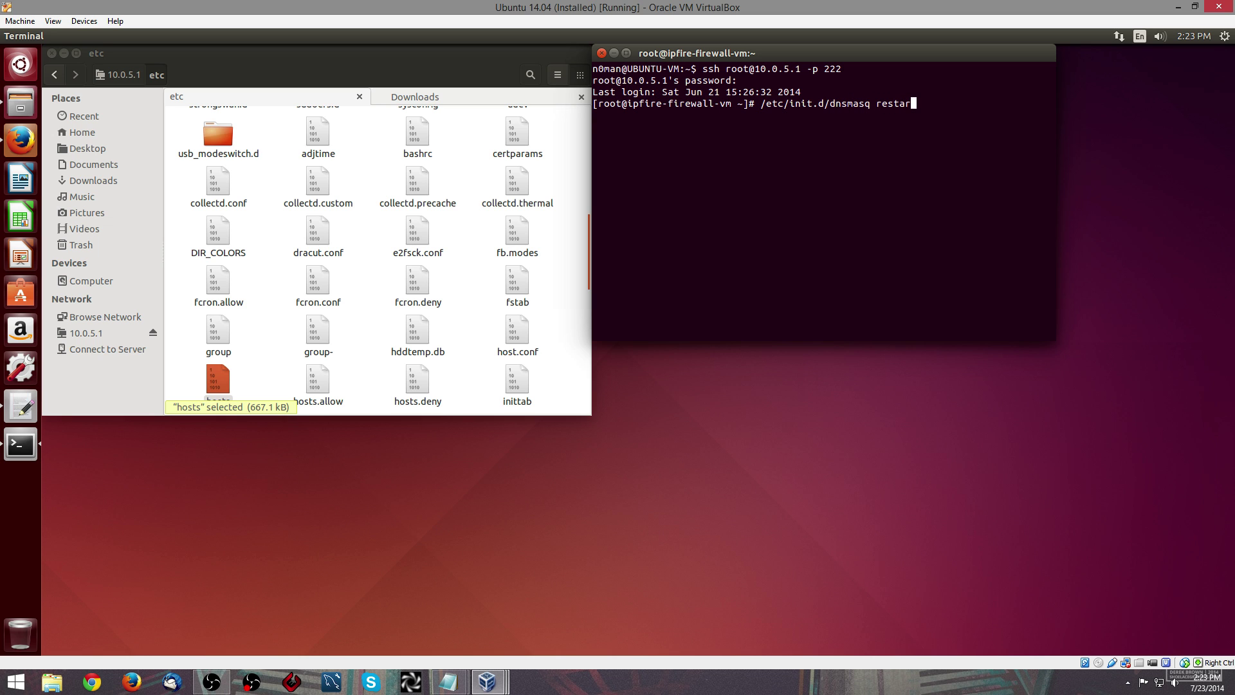
text(t)
key(Return)
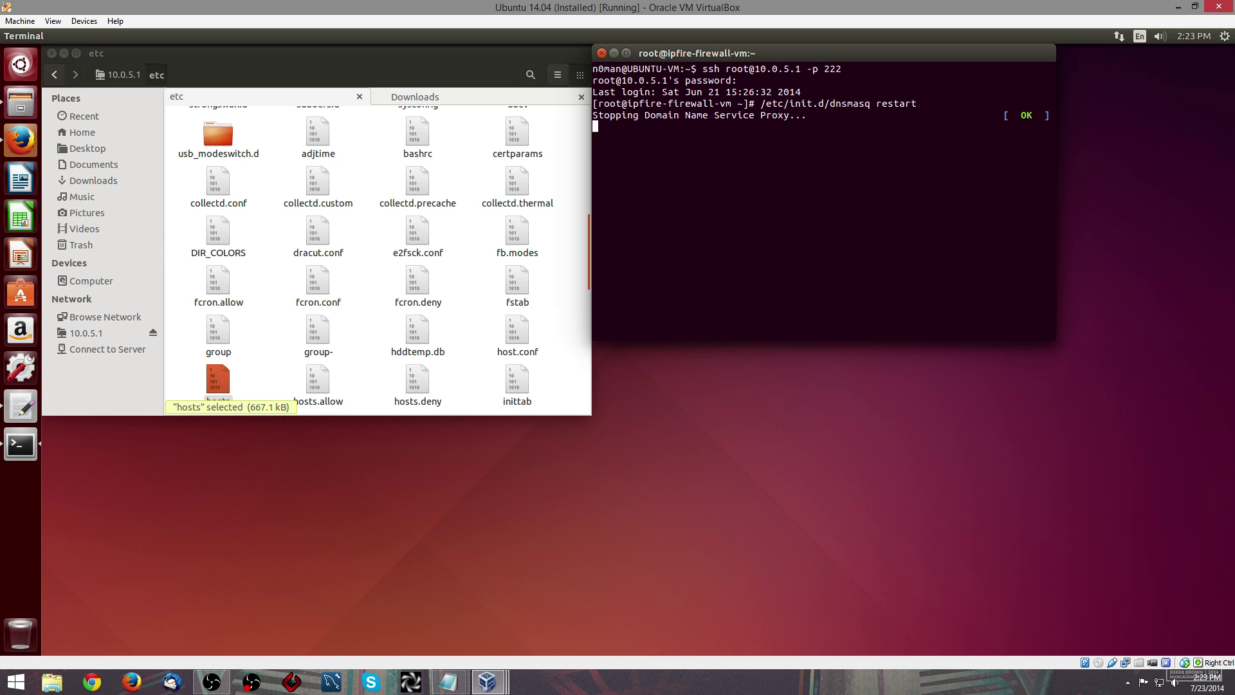
key(Up)
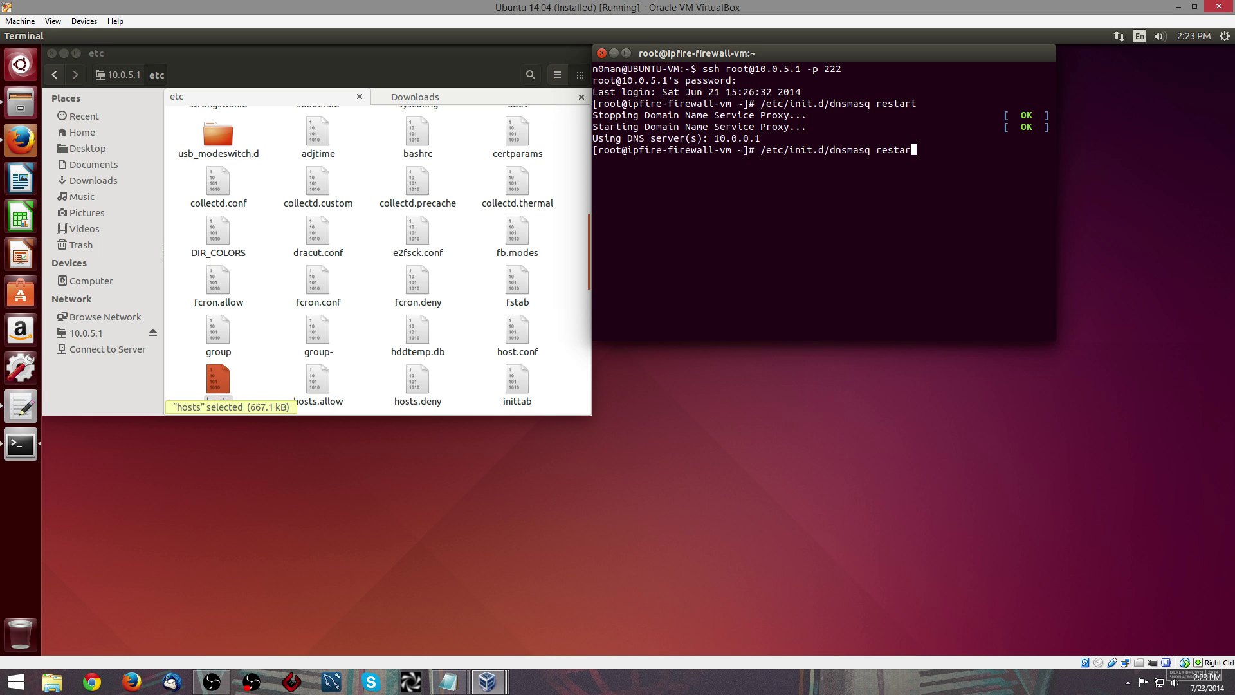
key(BackSpace)
key(BackSpace)
key(BackSpace)
key(BackSpace)
key(BackSpace)
key(BackSpace)
key(BackSpace)
key(BackSpace)
key(BackSpace)
key(BackSpace)
key(BackSpace)
key(BackSpace)
key(BackSpace)
key(BackSpace)
text(apache restart)
key(Return)
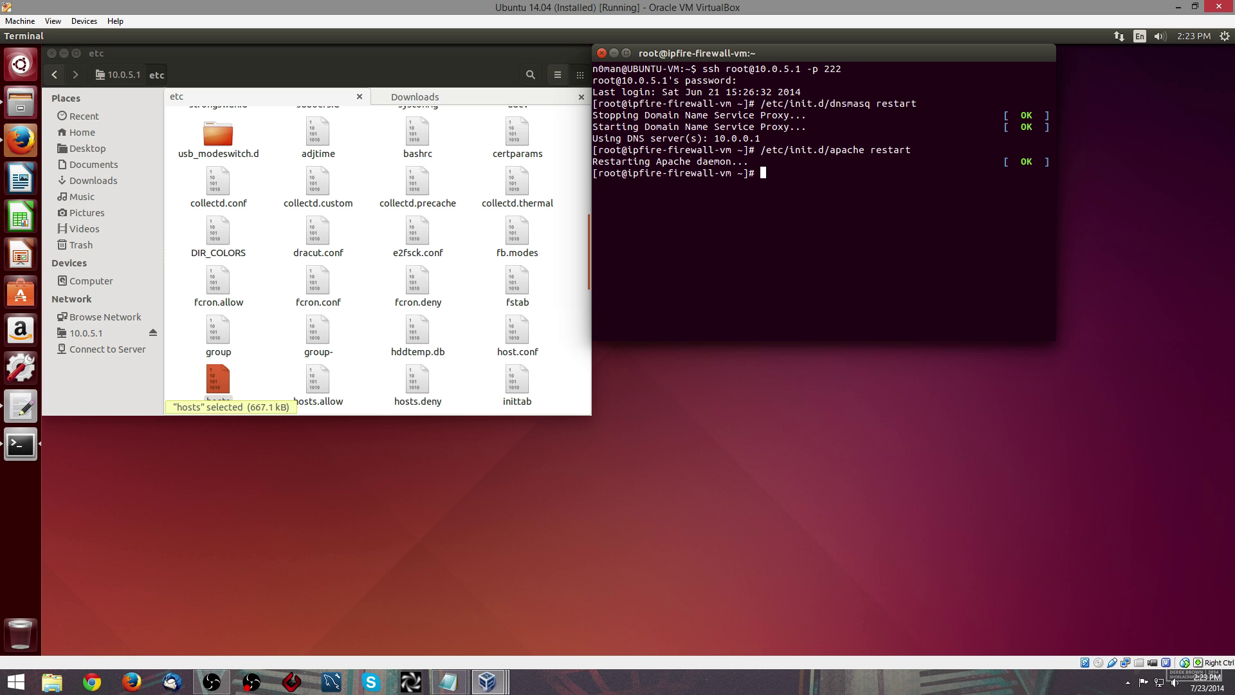
text(history -c)
key(Return)
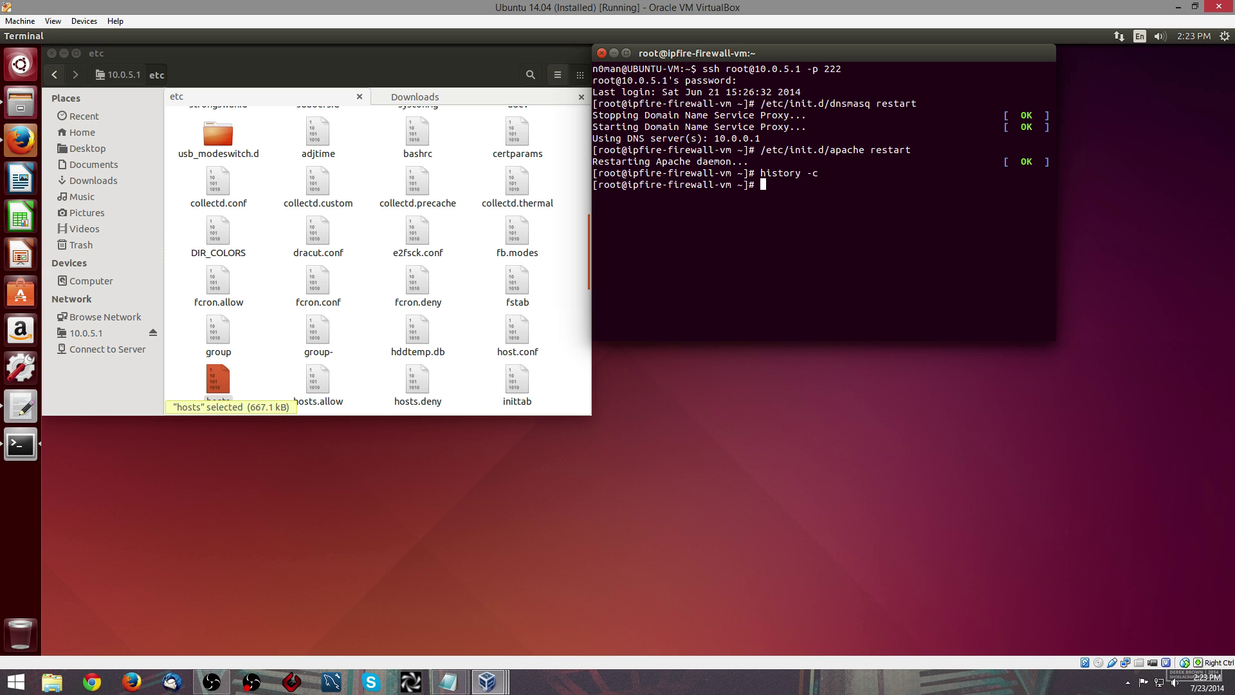
click(29, 135)
- Create a firewall service group named DNS with the remark DNS
click(124, 55)
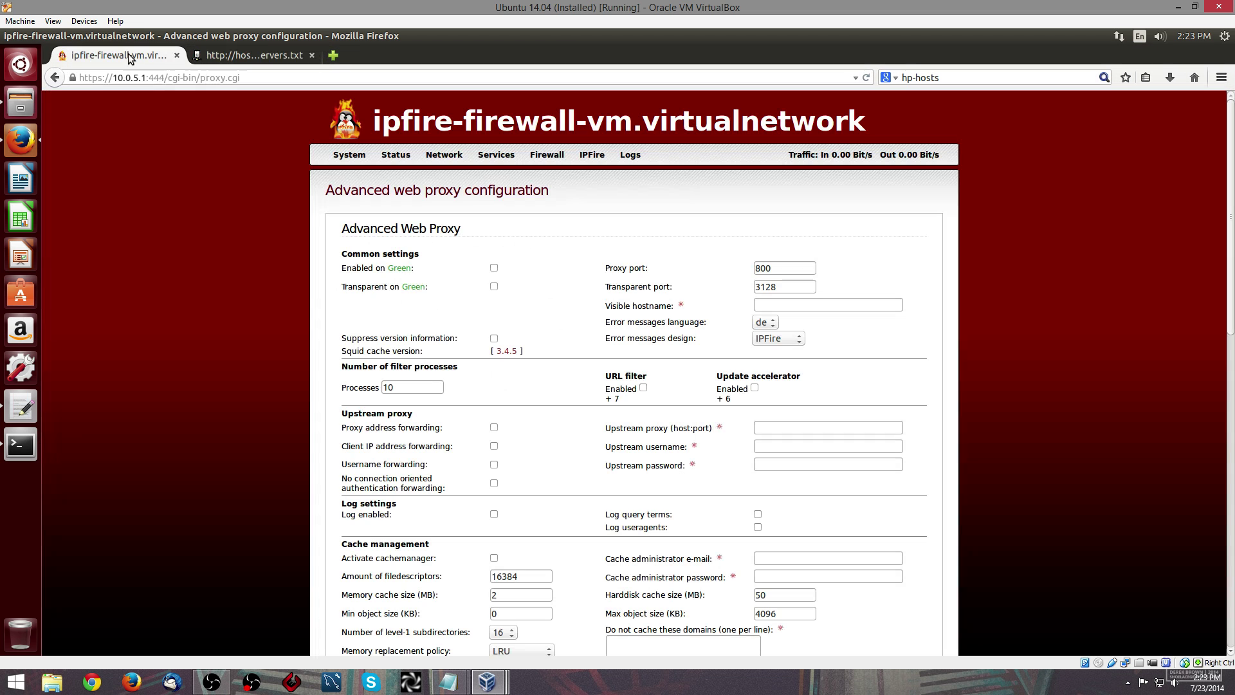
mouse_move(556, 159)
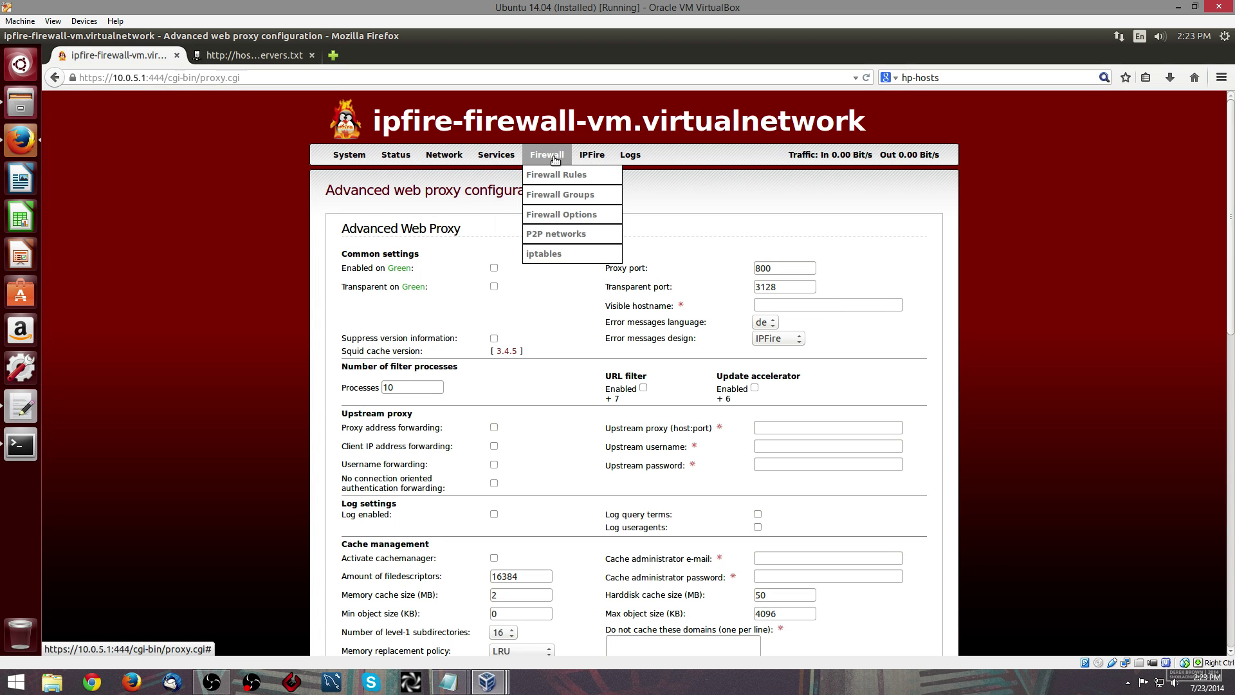
click(572, 202)
click(875, 252)
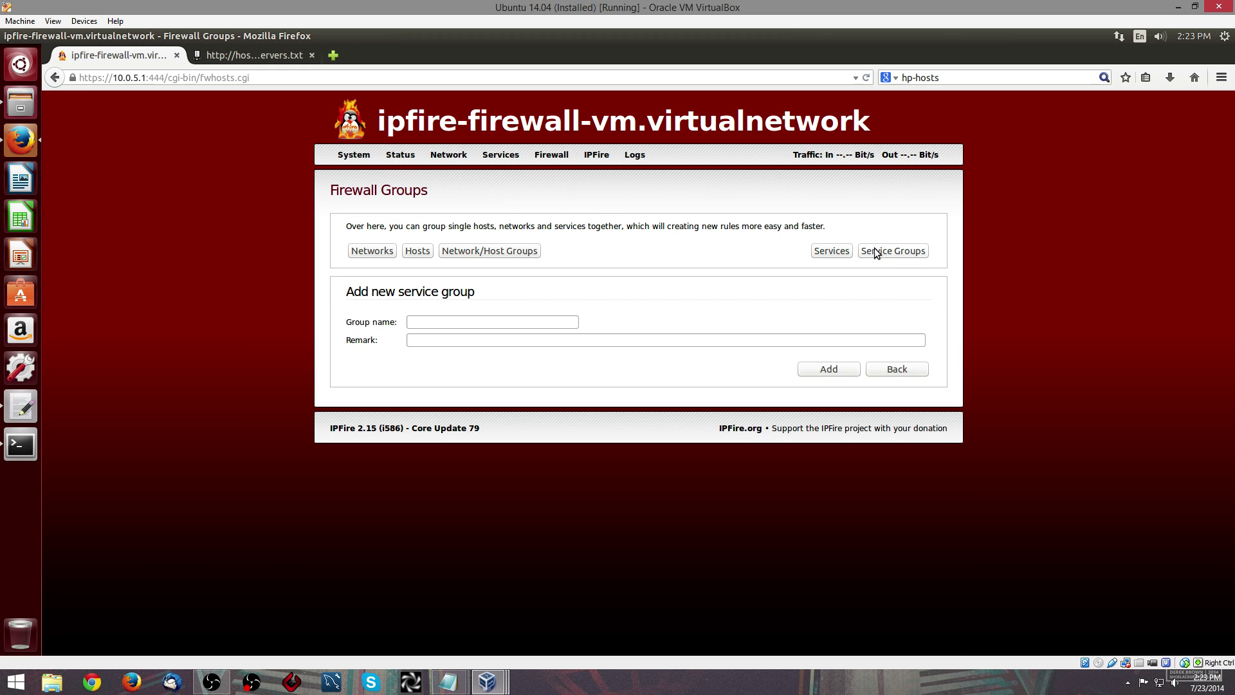
click(497, 323)
text(DNS)
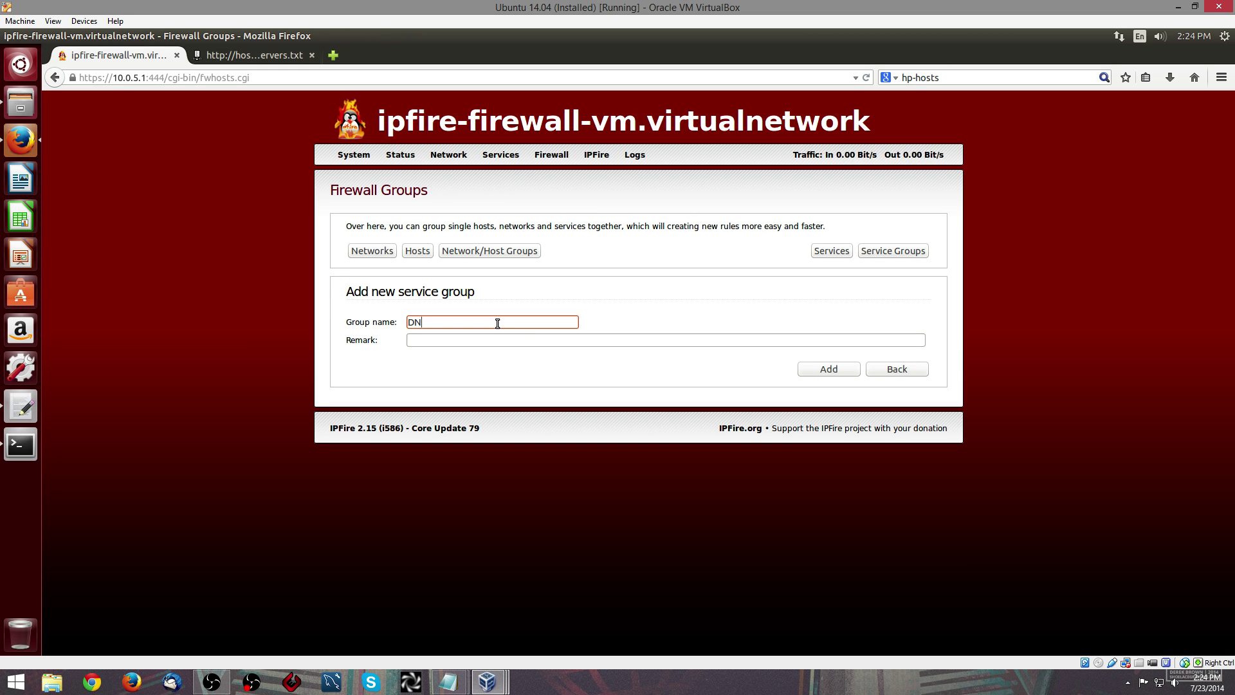
key(Tab)
text(DNS)
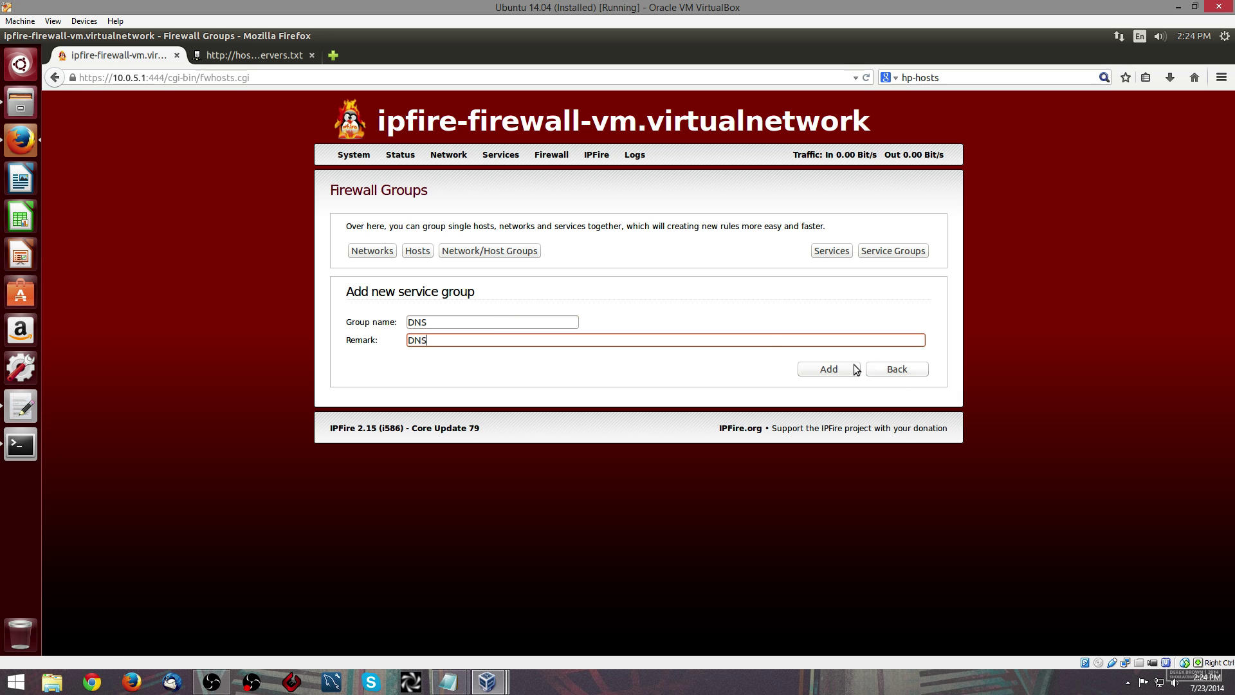
click(856, 369)
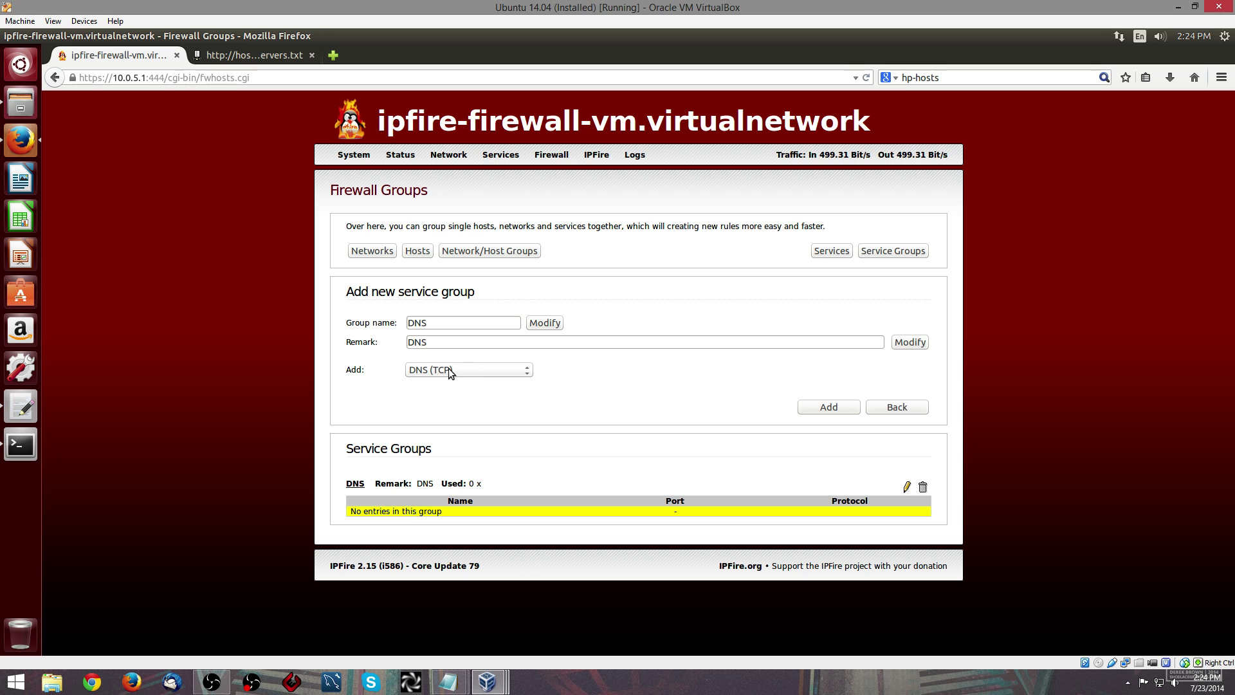
- Add the DNS (TCP) and DNS (UDP) services to the DNS group
click(836, 409)
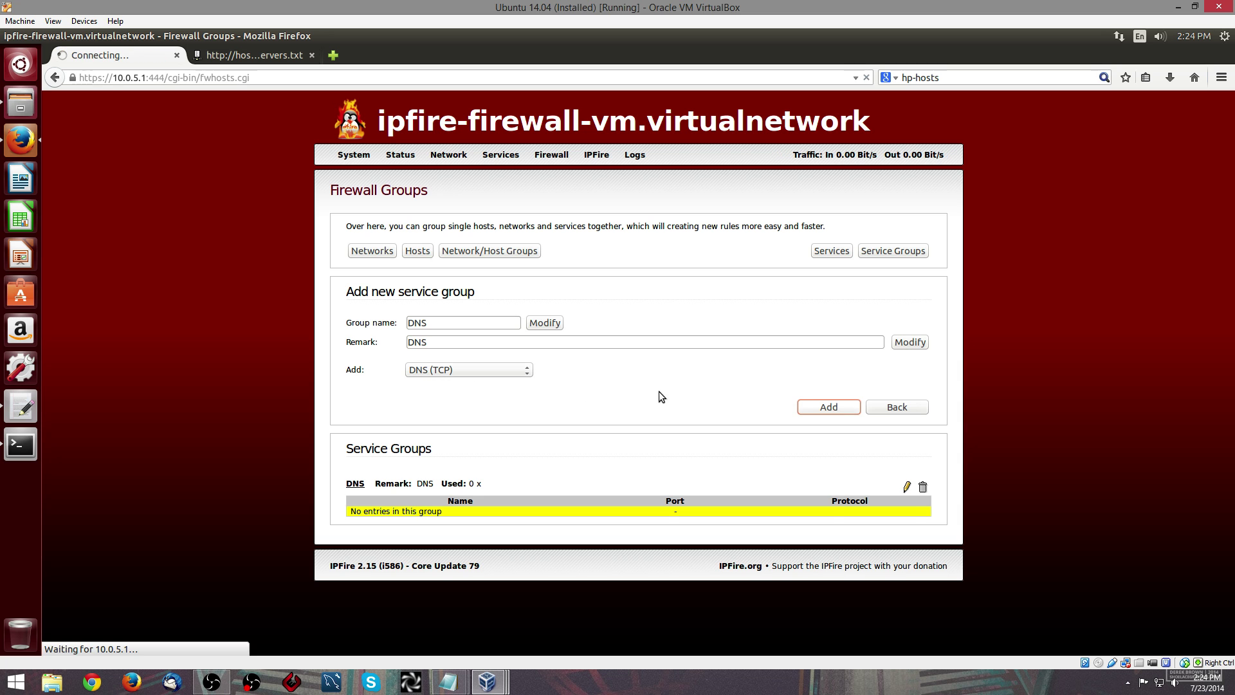
click(487, 374)
click(471, 404)
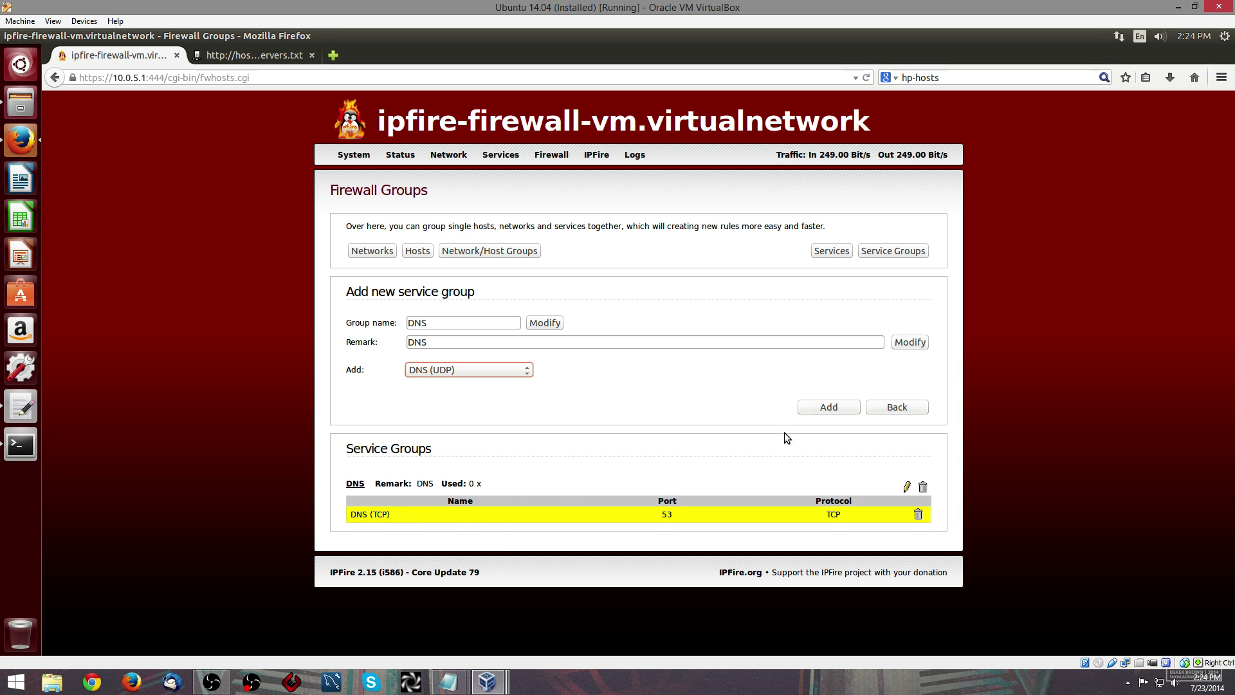
click(828, 407)
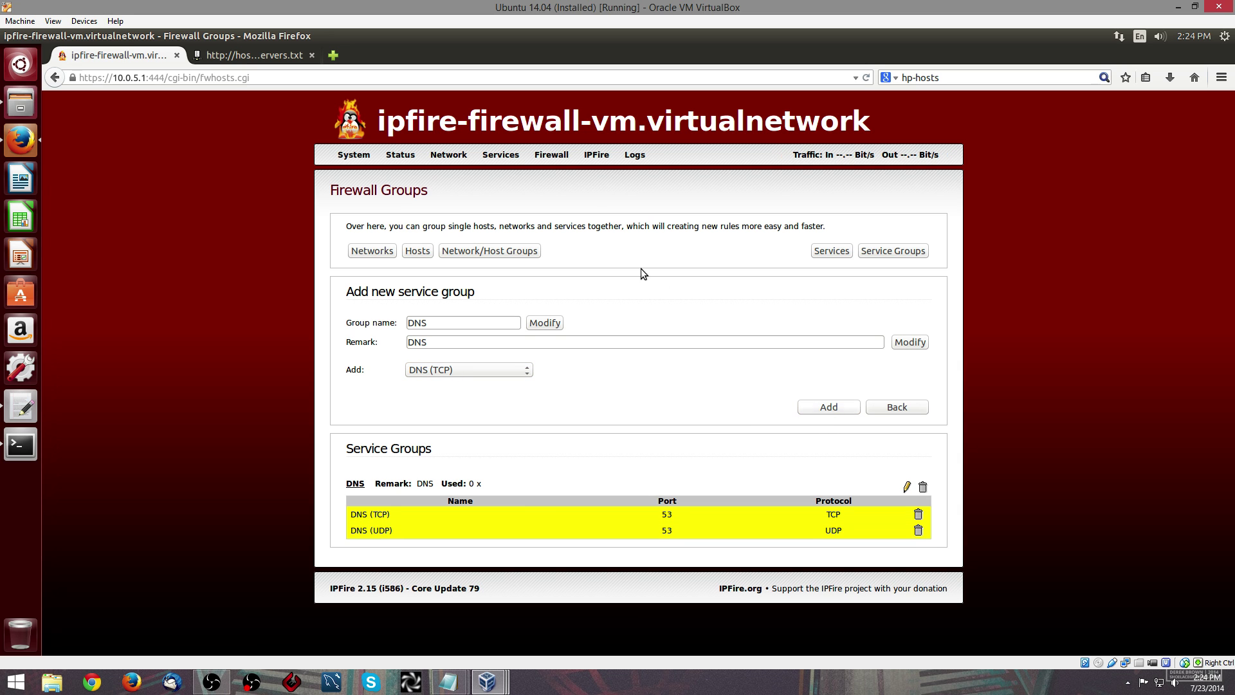
click(552, 172)
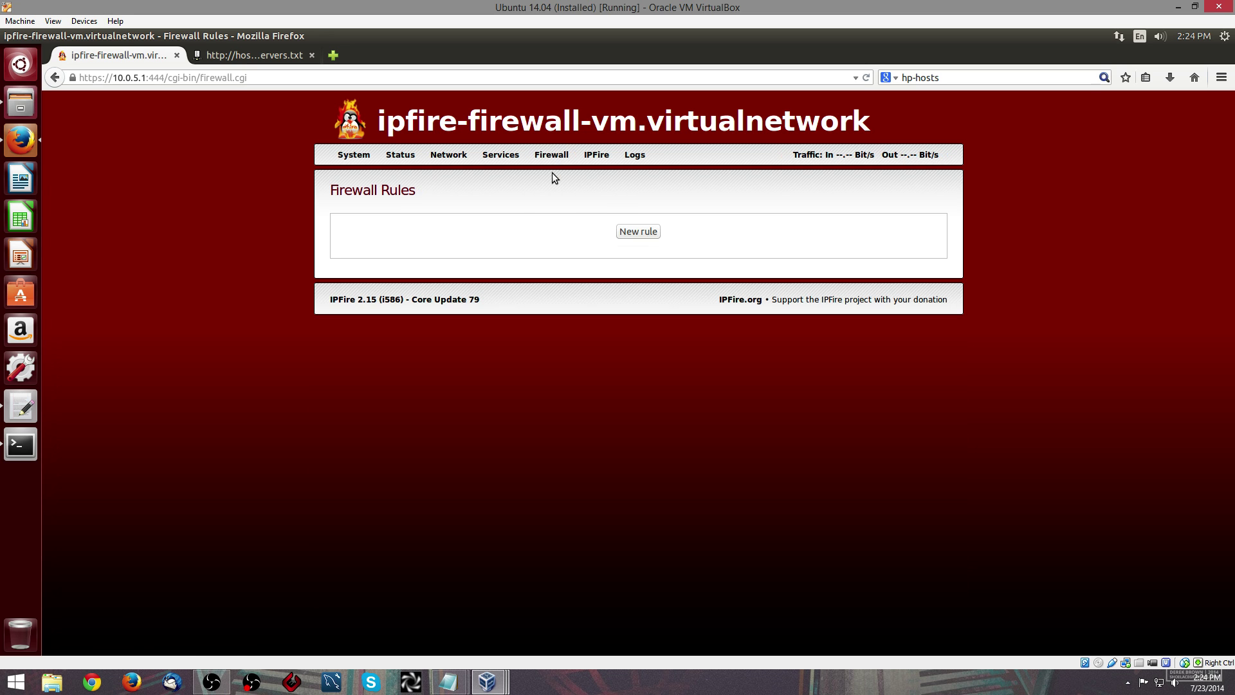
- Start a new incoming rule with the firewall's GREEN address (10.0.5.1) as destination
click(639, 233)
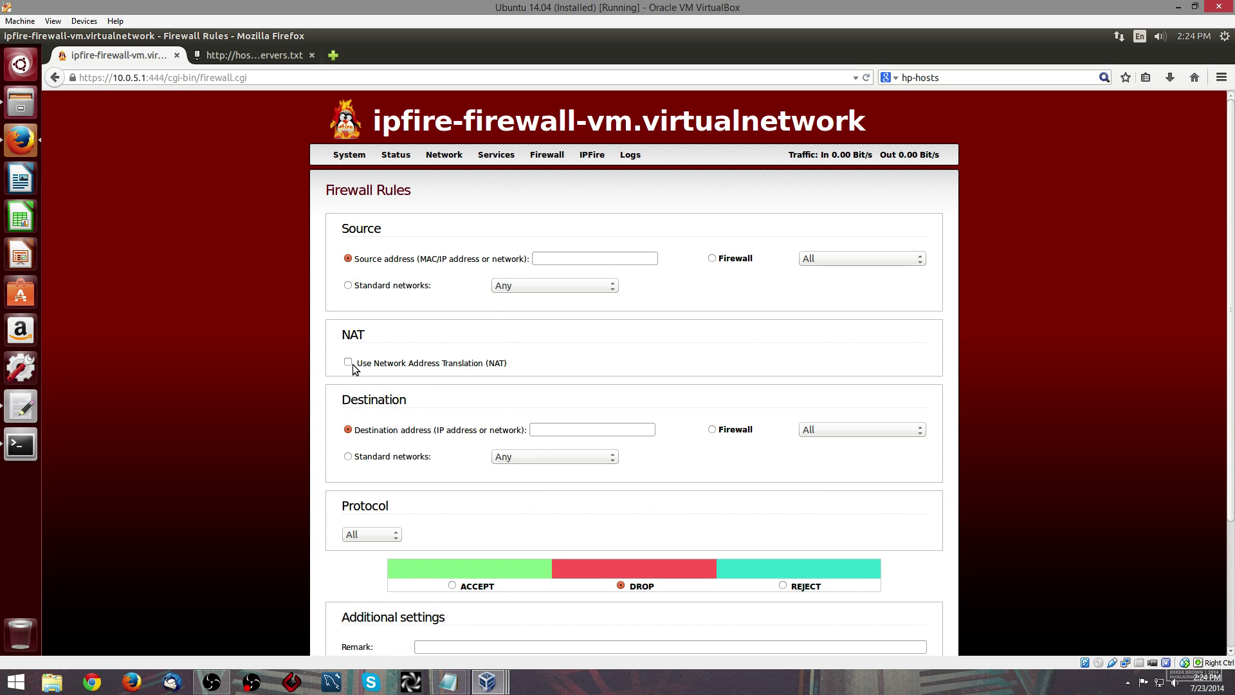
click(567, 426)
click(712, 429)
click(807, 429)
click(818, 452)
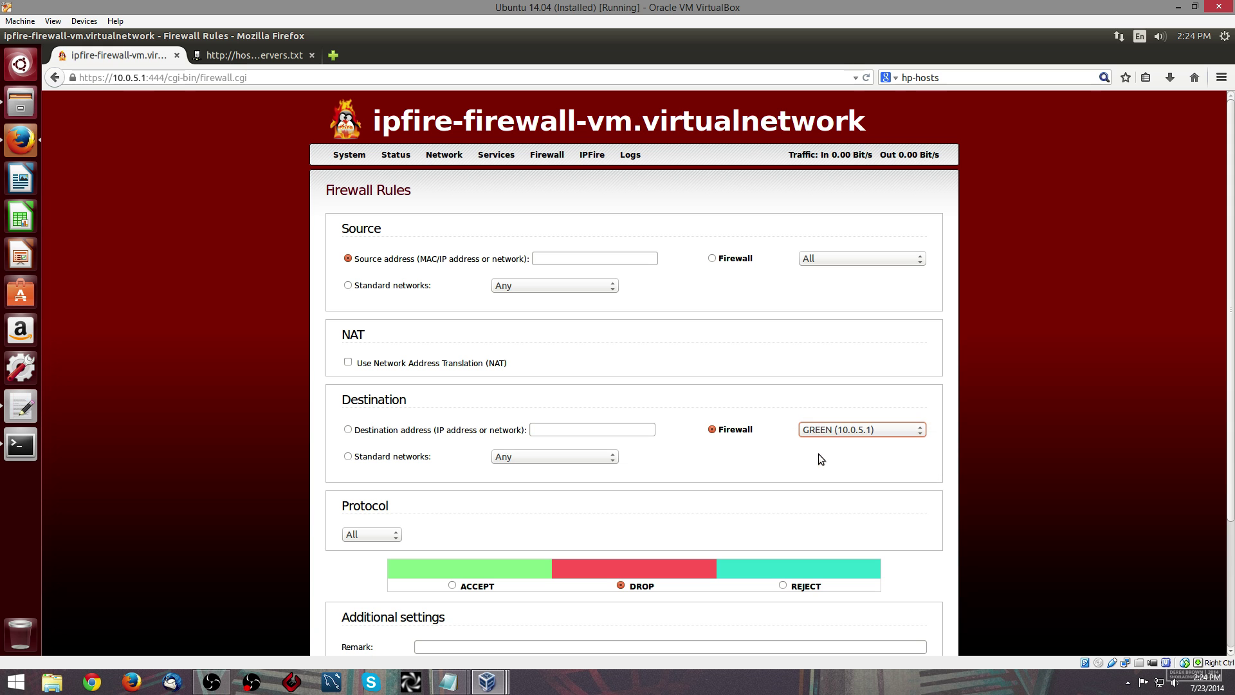
- Set the rule to ACCEPT the DNS service group, remark it 'Allow IPFIRE DNS', save and apply
scroll(399, 489, down, 3)
click(373, 389)
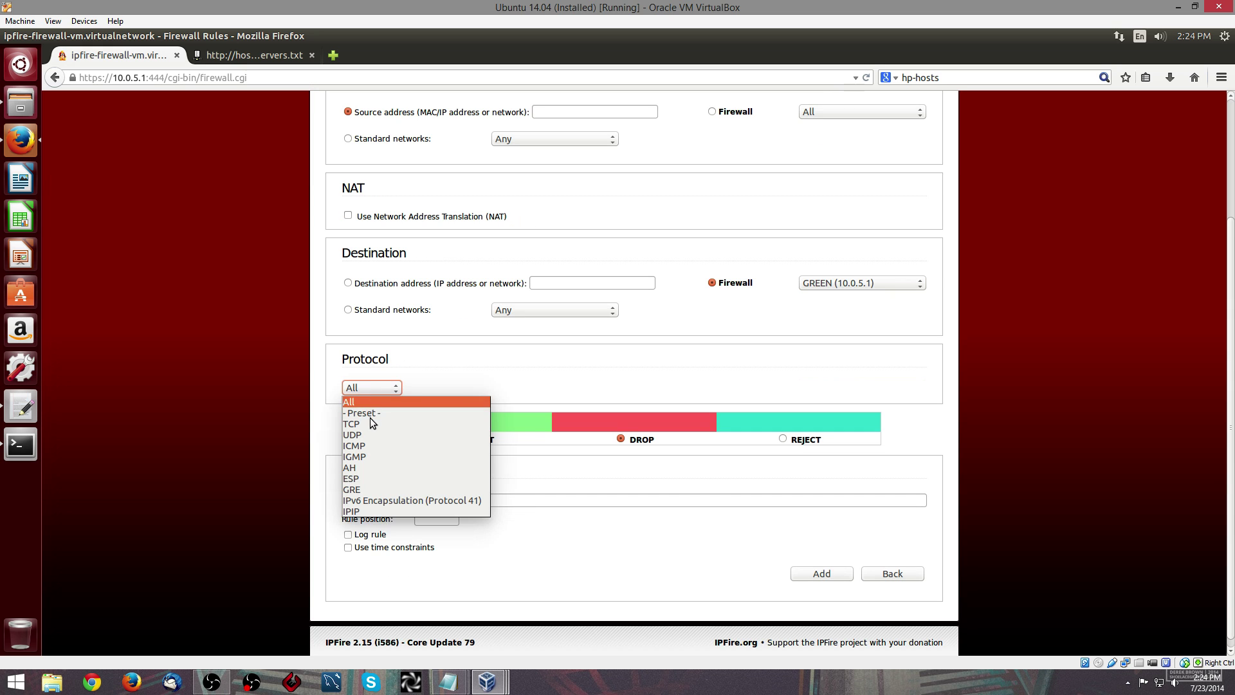
click(369, 418)
click(495, 406)
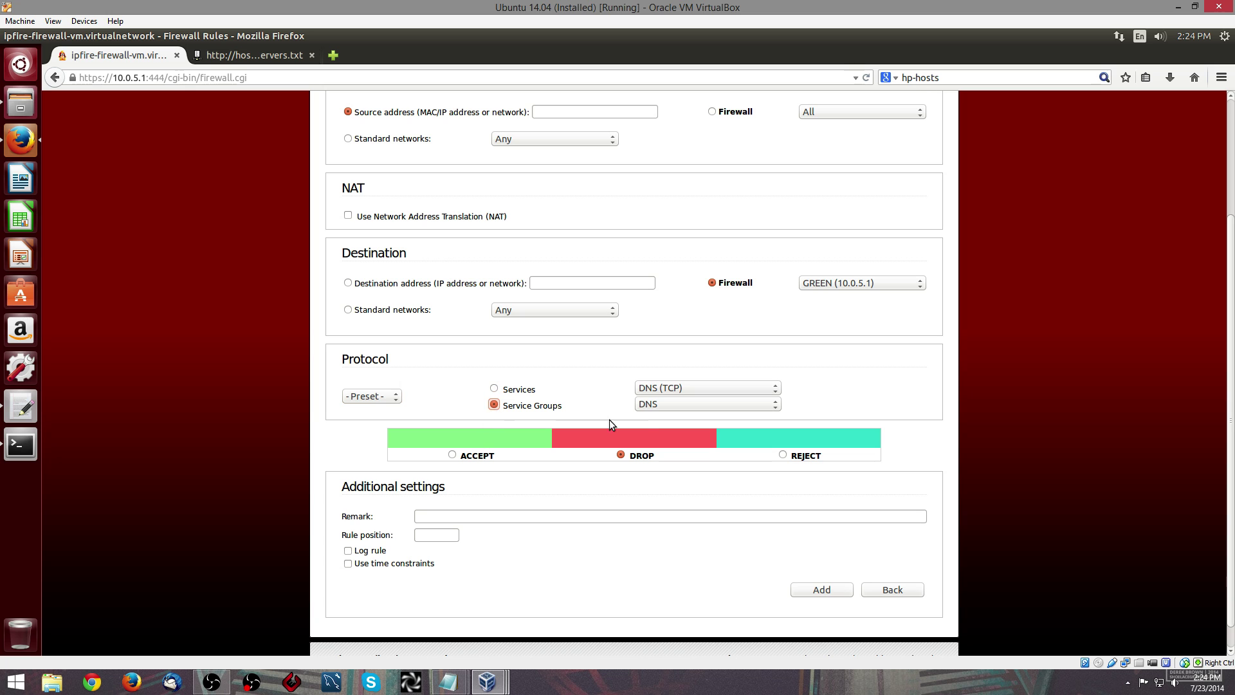
click(453, 455)
click(475, 516)
text(All)
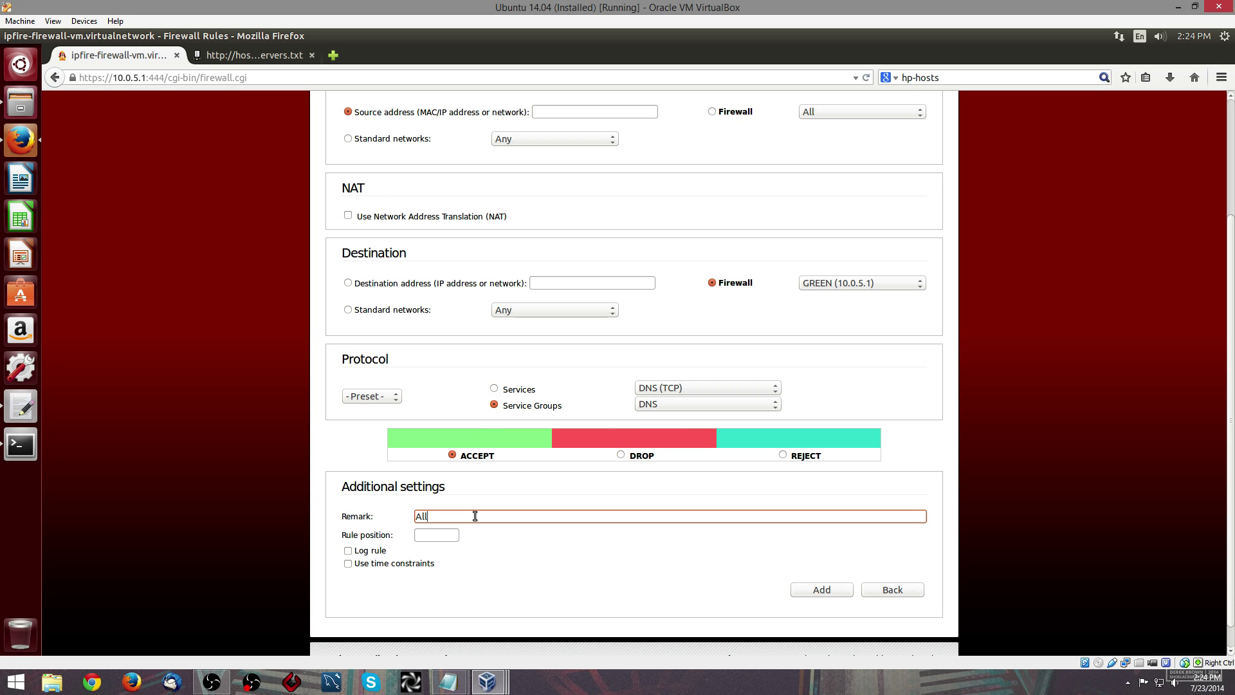
text(ow IPFIRE DNS)
key(Return)
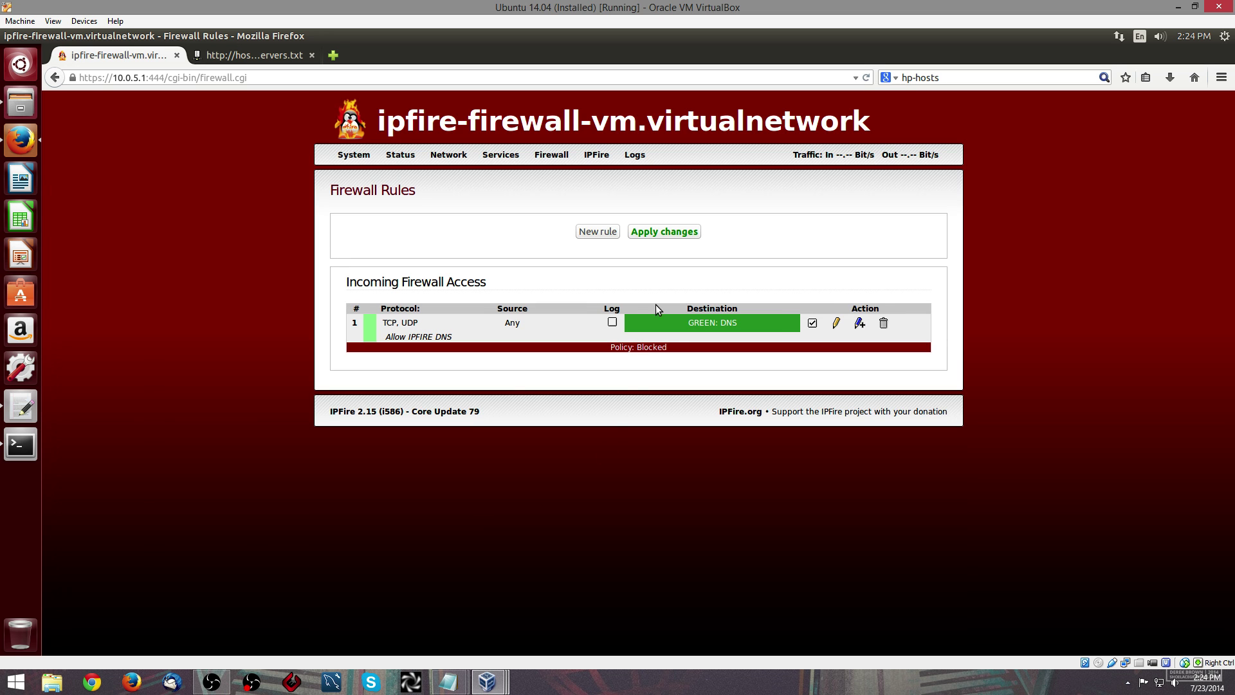
click(669, 231)
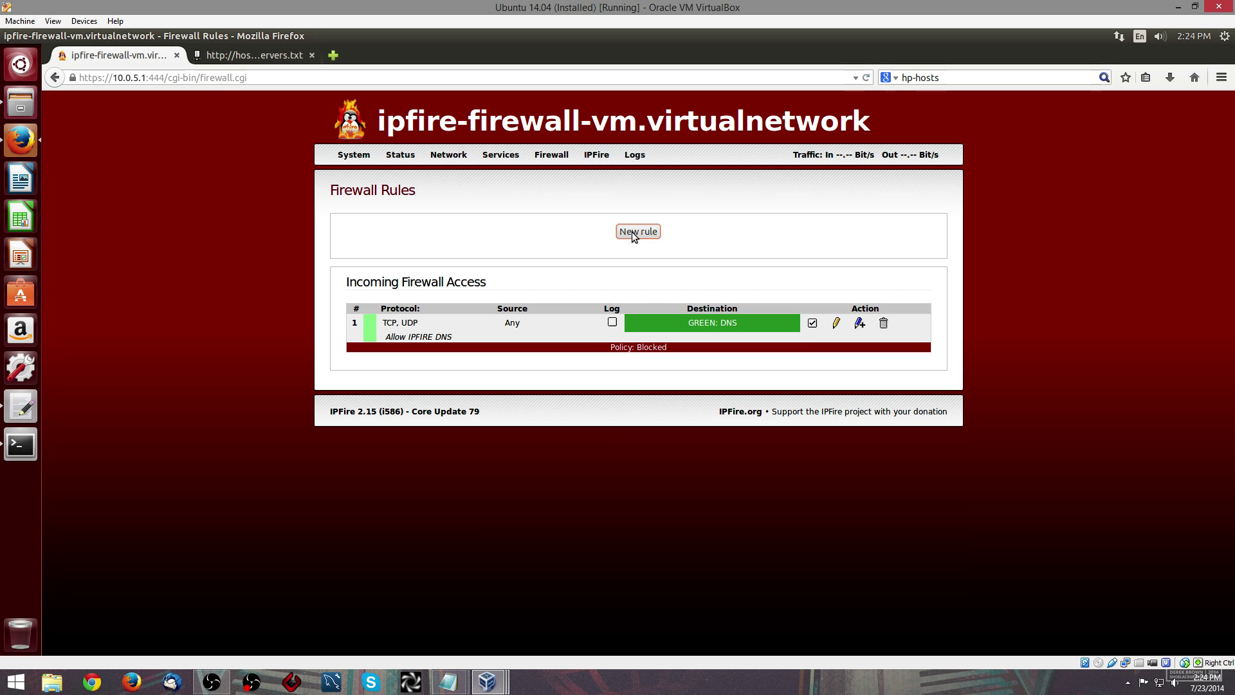
- Start a new rule that rejects DNS service group traffic destined for the RED network
click(632, 231)
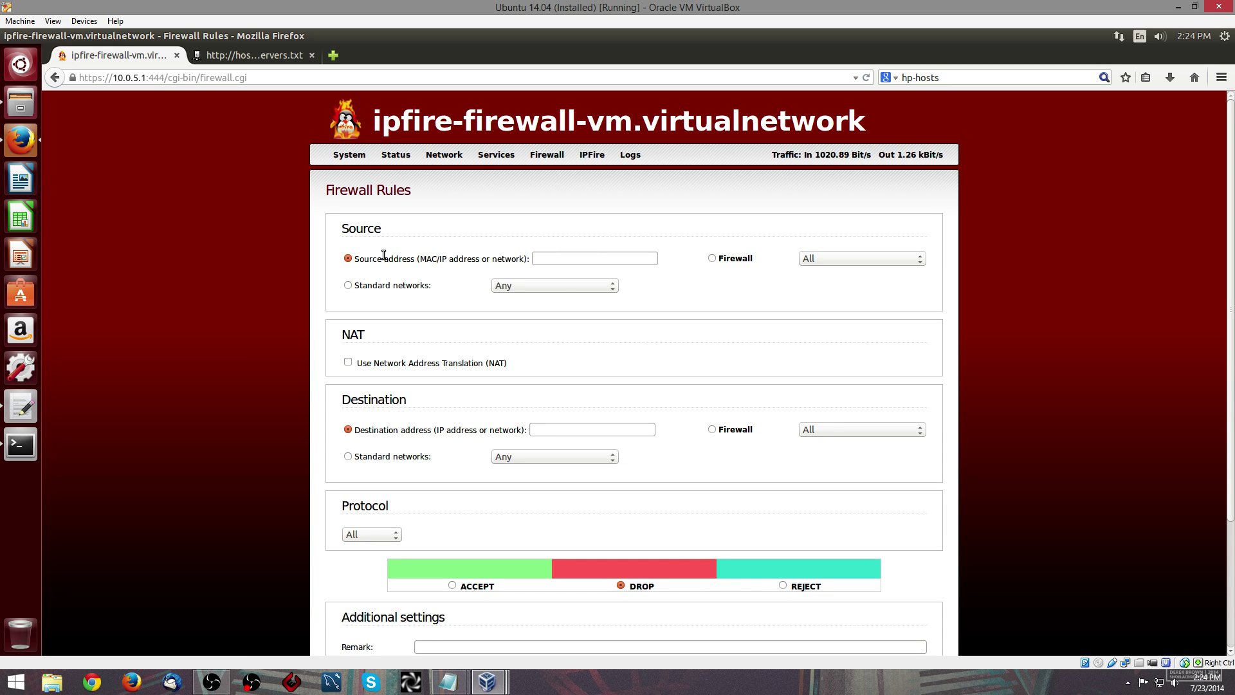
click(347, 457)
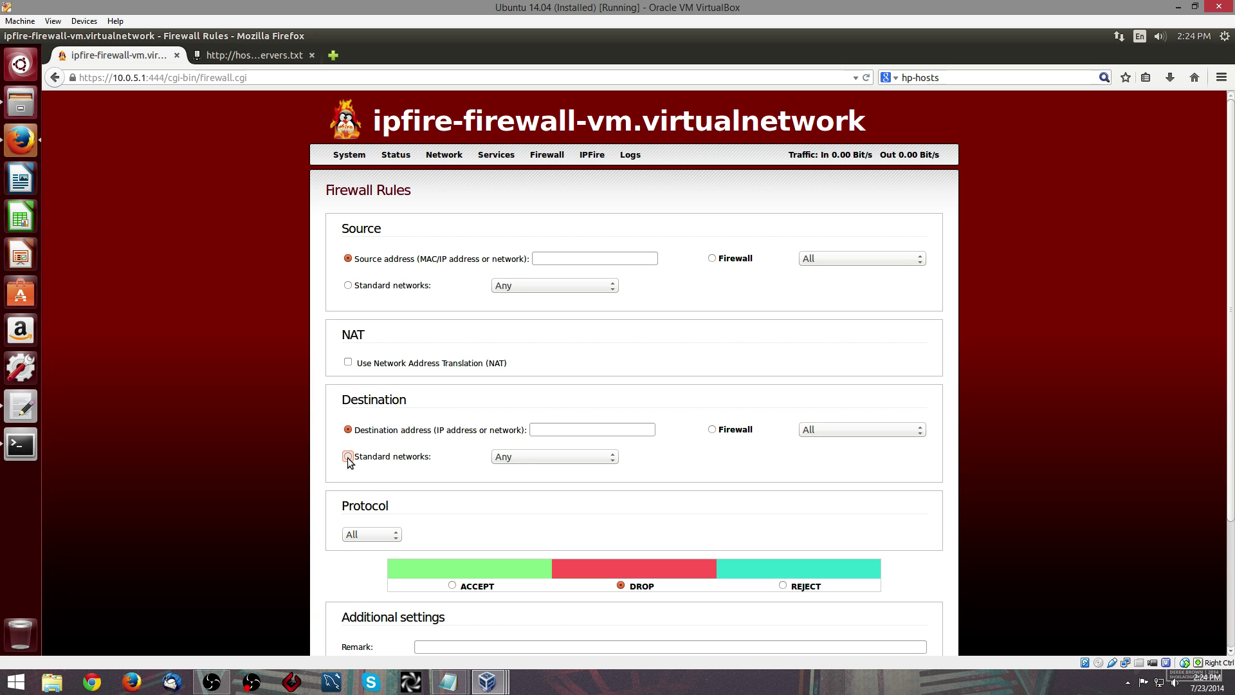
click(519, 456)
click(512, 492)
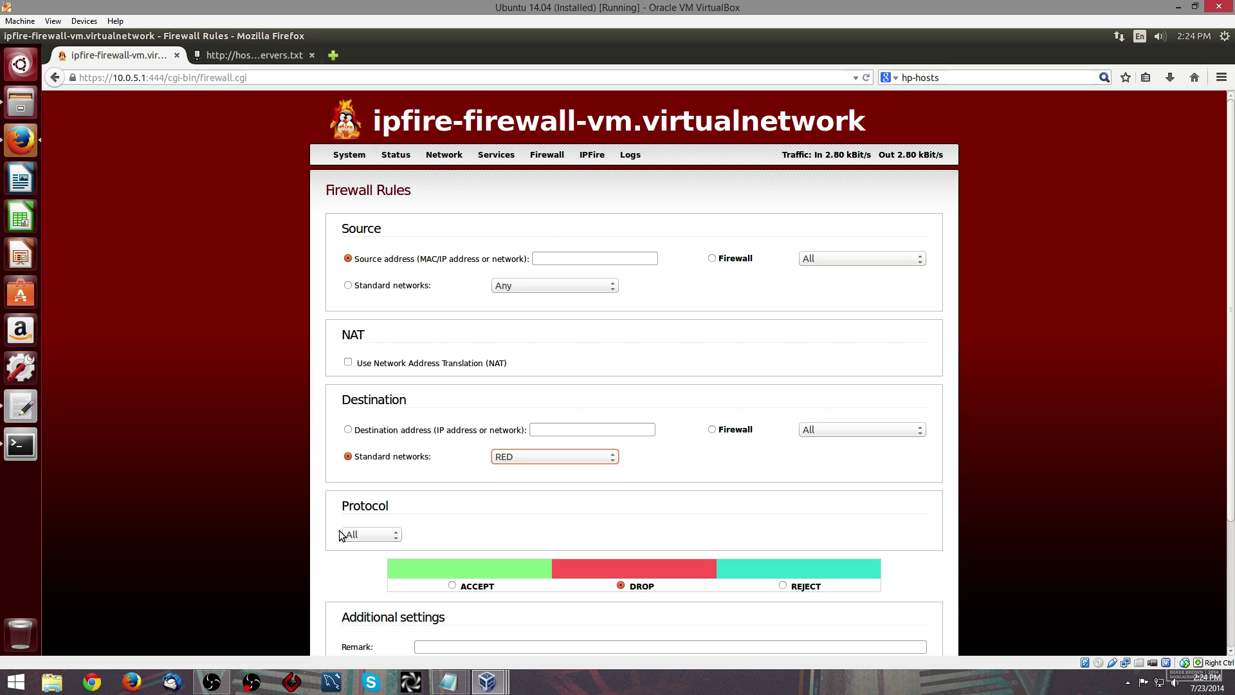
click(362, 535)
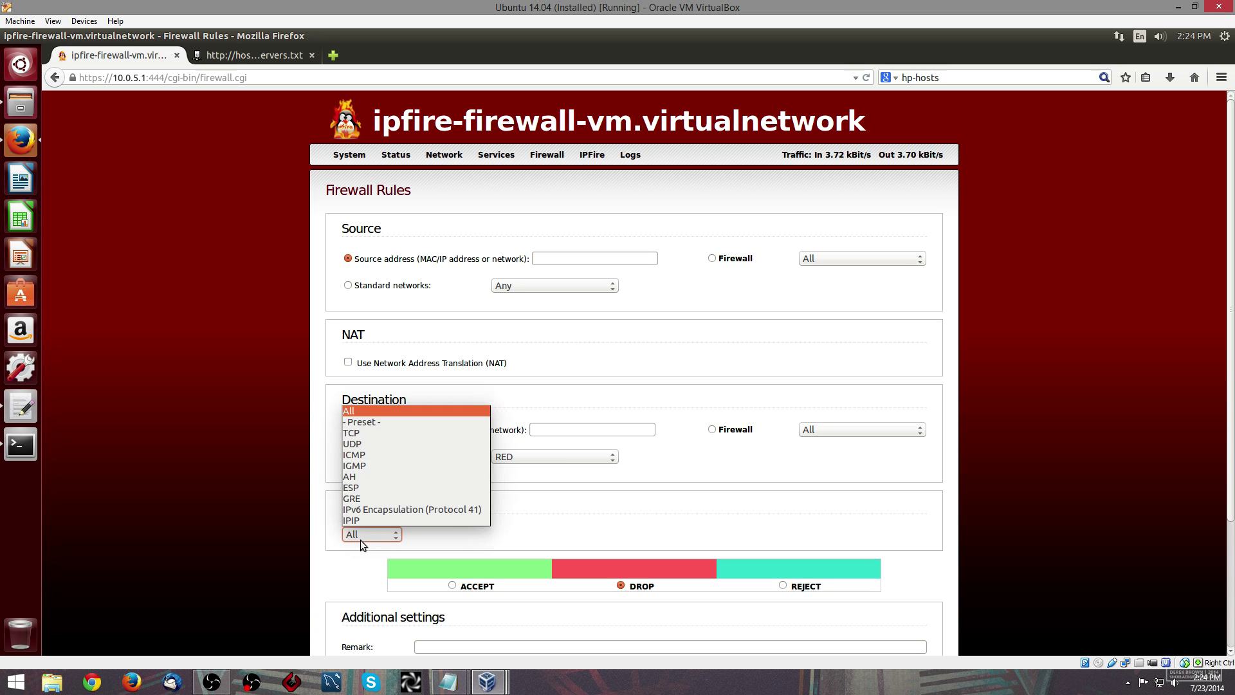
click(368, 422)
click(494, 552)
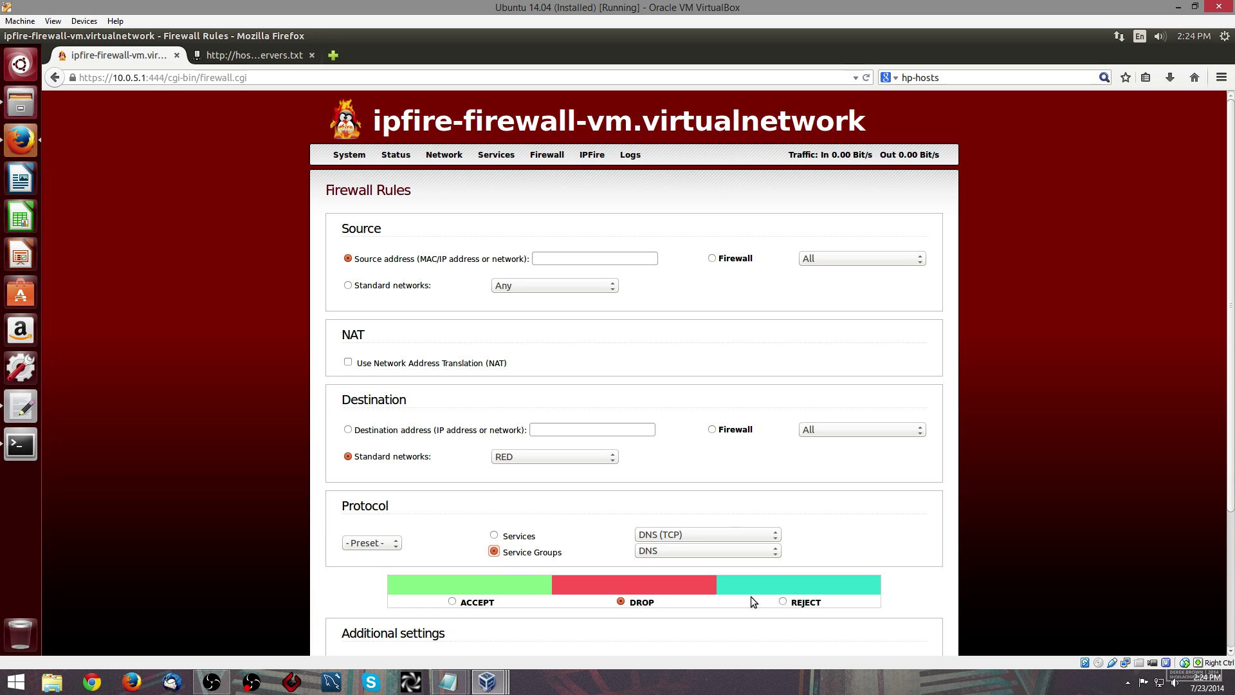
click(783, 602)
- Give the rule the remark 'BLOCK EXTERNAL DNS' and save it
scroll(682, 532, down, 1)
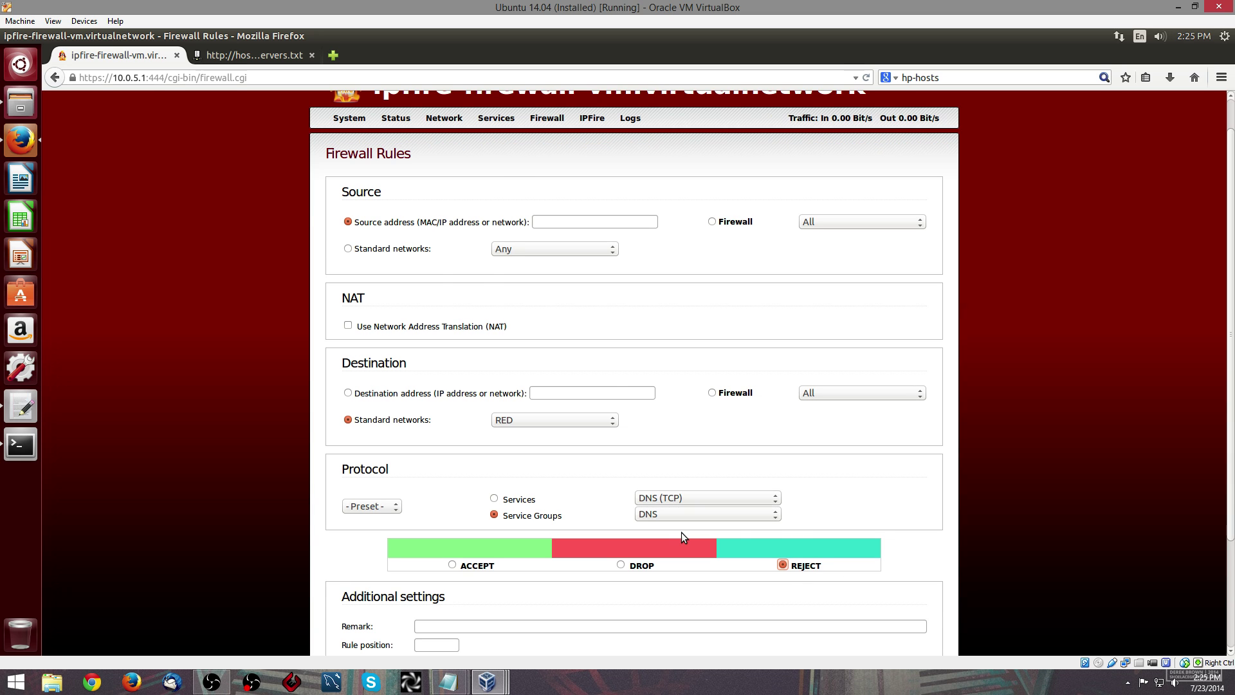
click(556, 625)
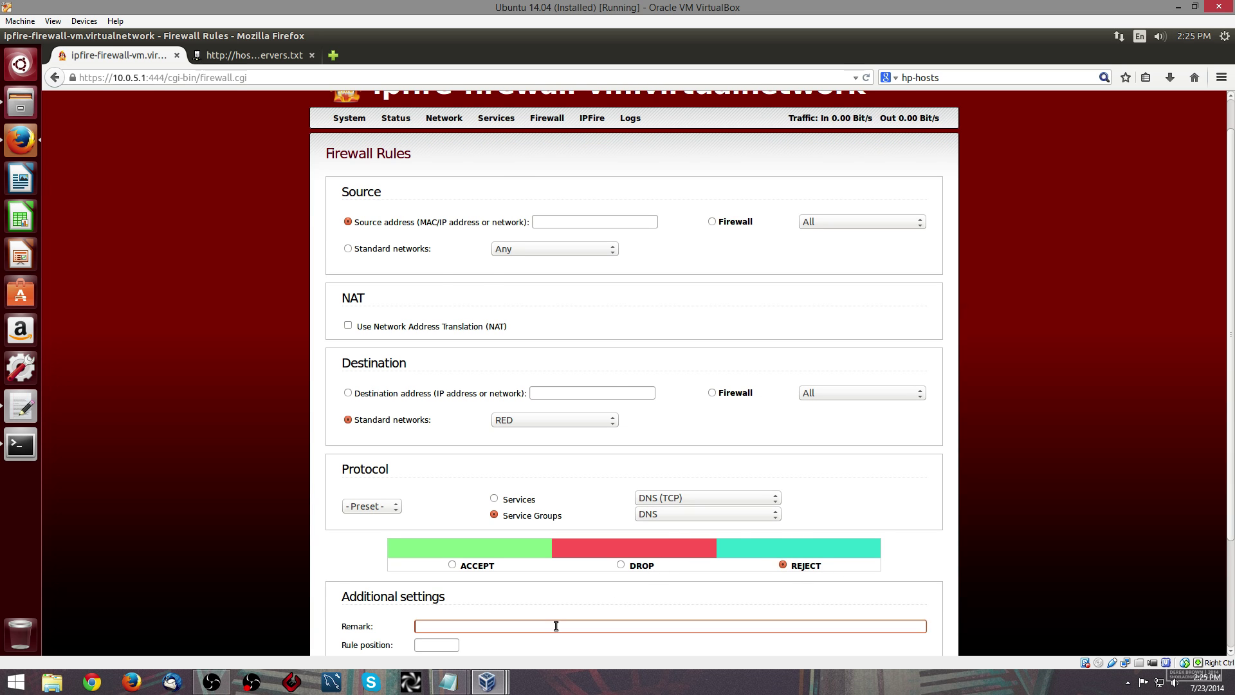
scroll(543, 572, down, 1)
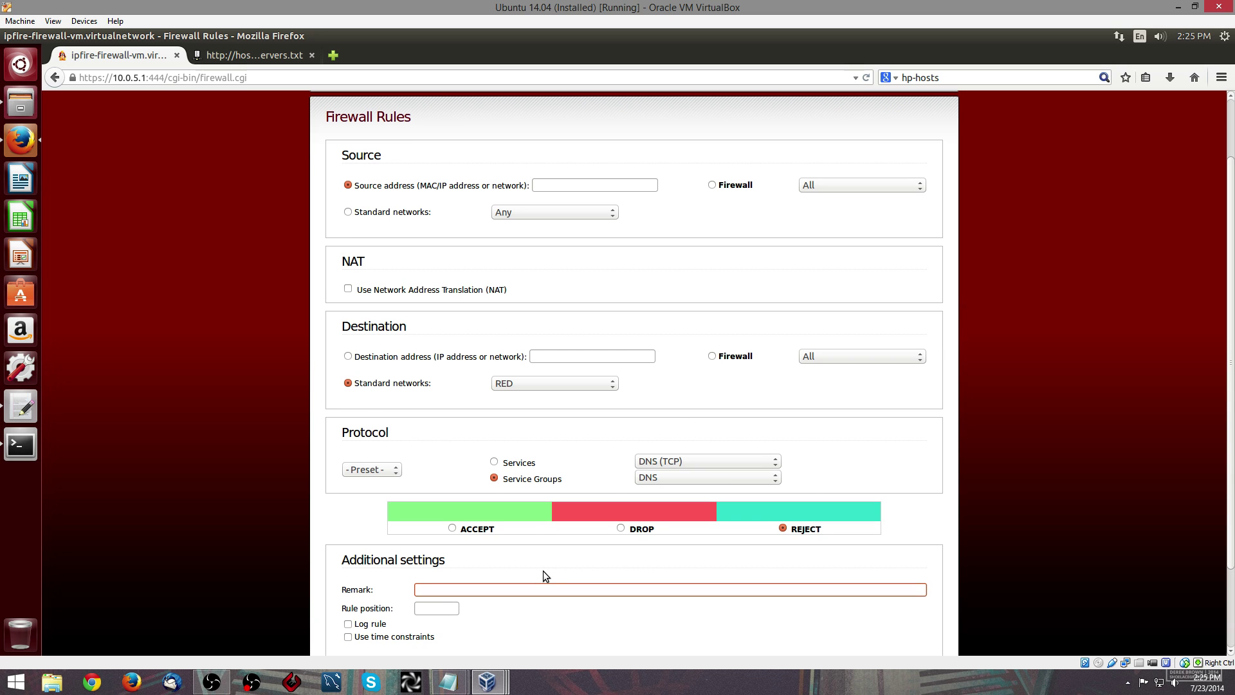
text(BLOCK EXTERNAL DNS)
scroll(544, 570, down, 3)
click(834, 564)
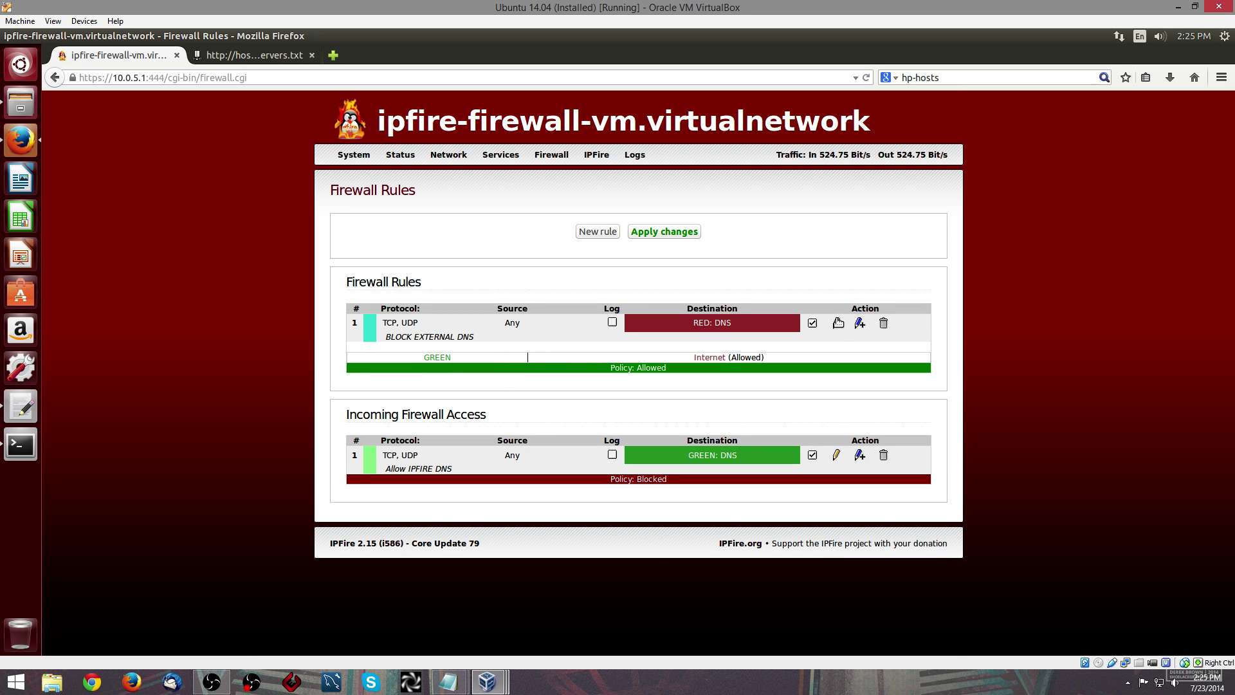
- Edit the BLOCK EXTERNAL DNS rule to use source GREEN (10.0.5.0/24), update, and apply changes
click(836, 322)
click(508, 285)
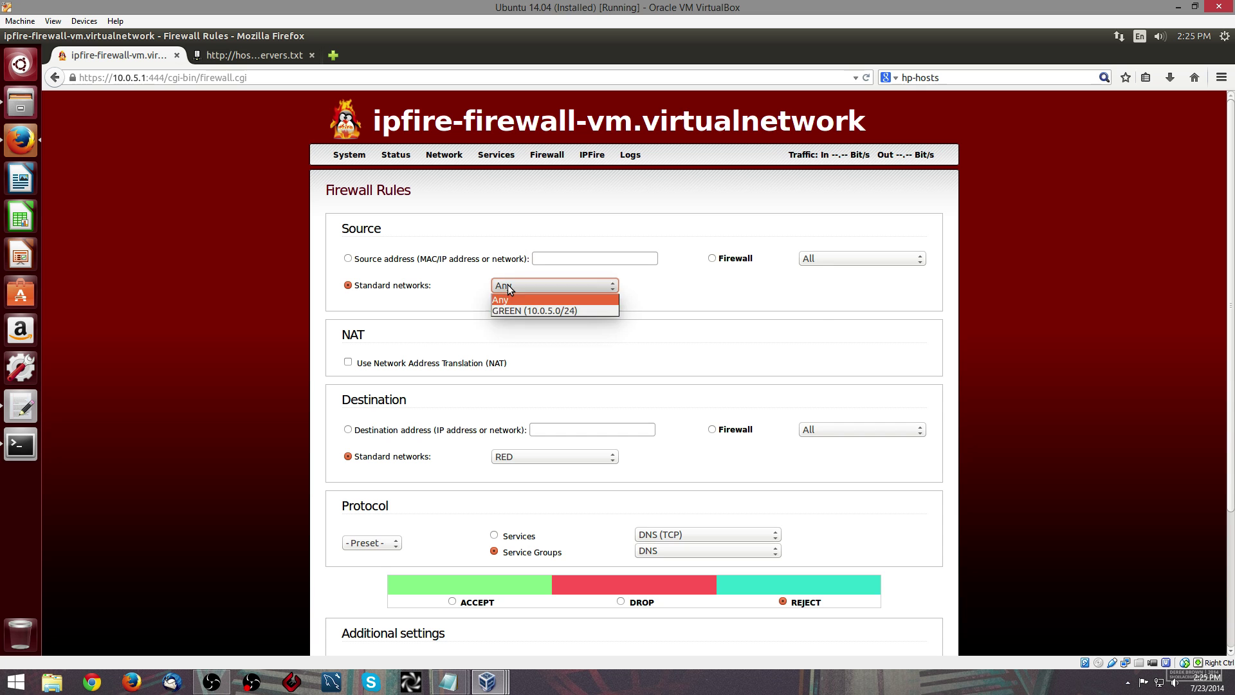
click(511, 307)
scroll(756, 521, down, 5)
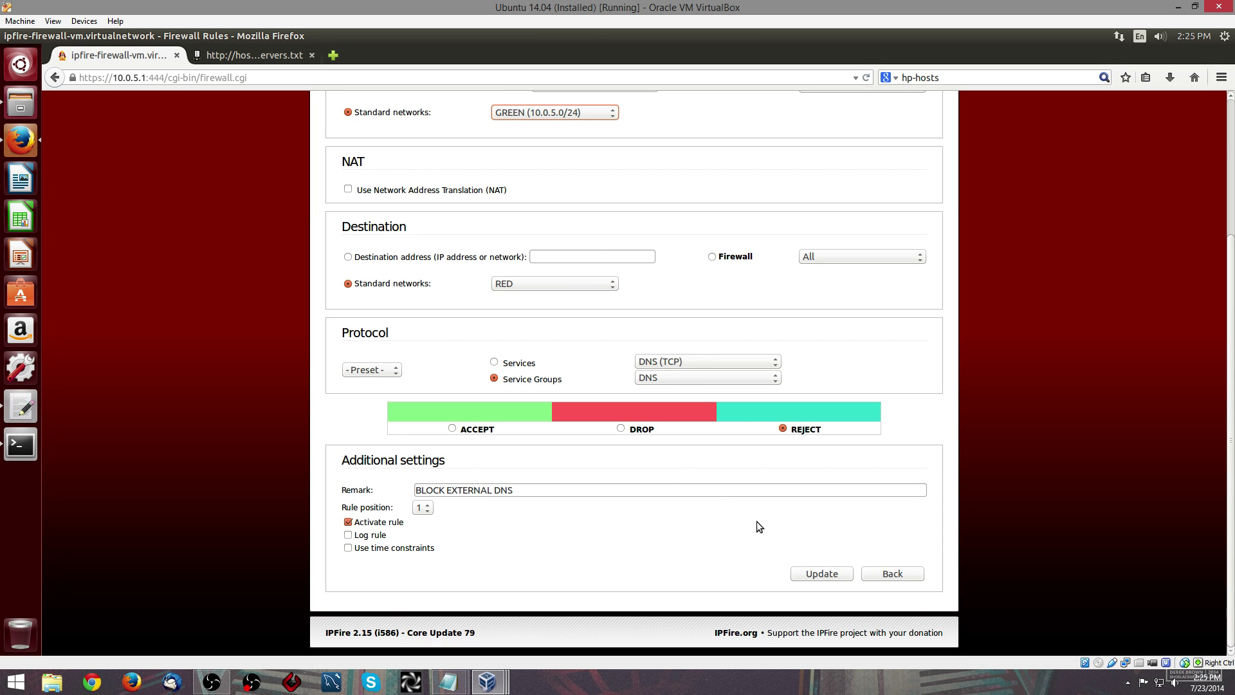
click(807, 572)
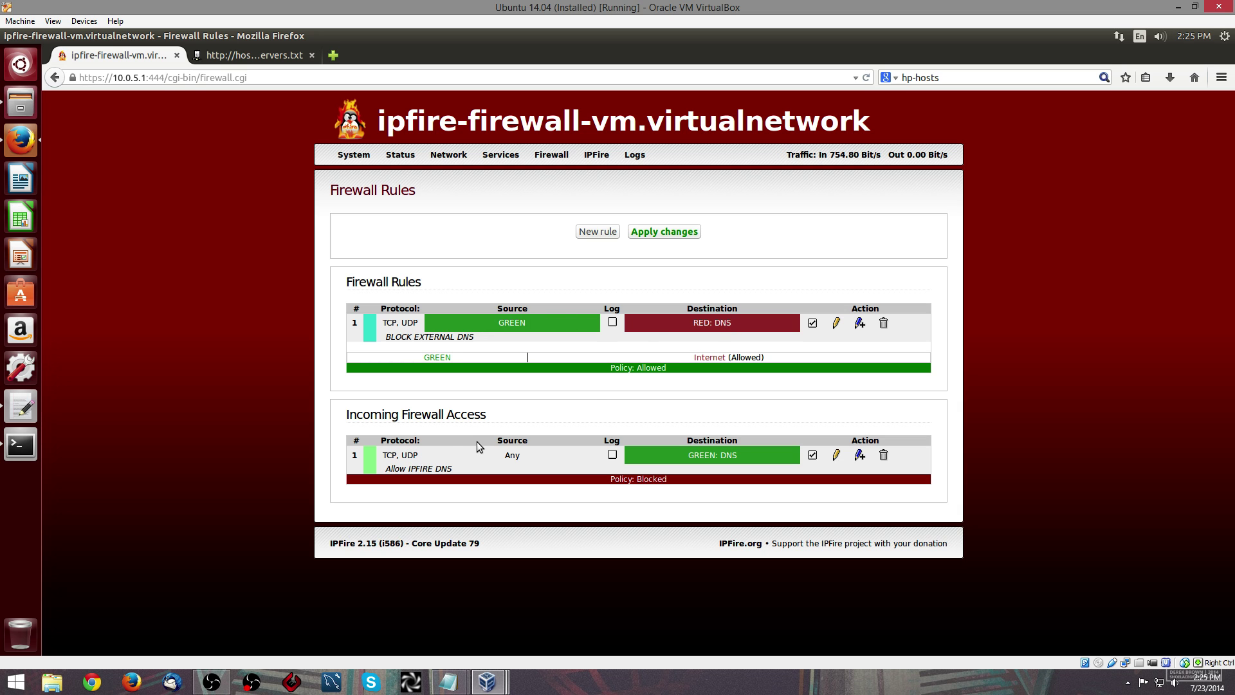
click(665, 232)
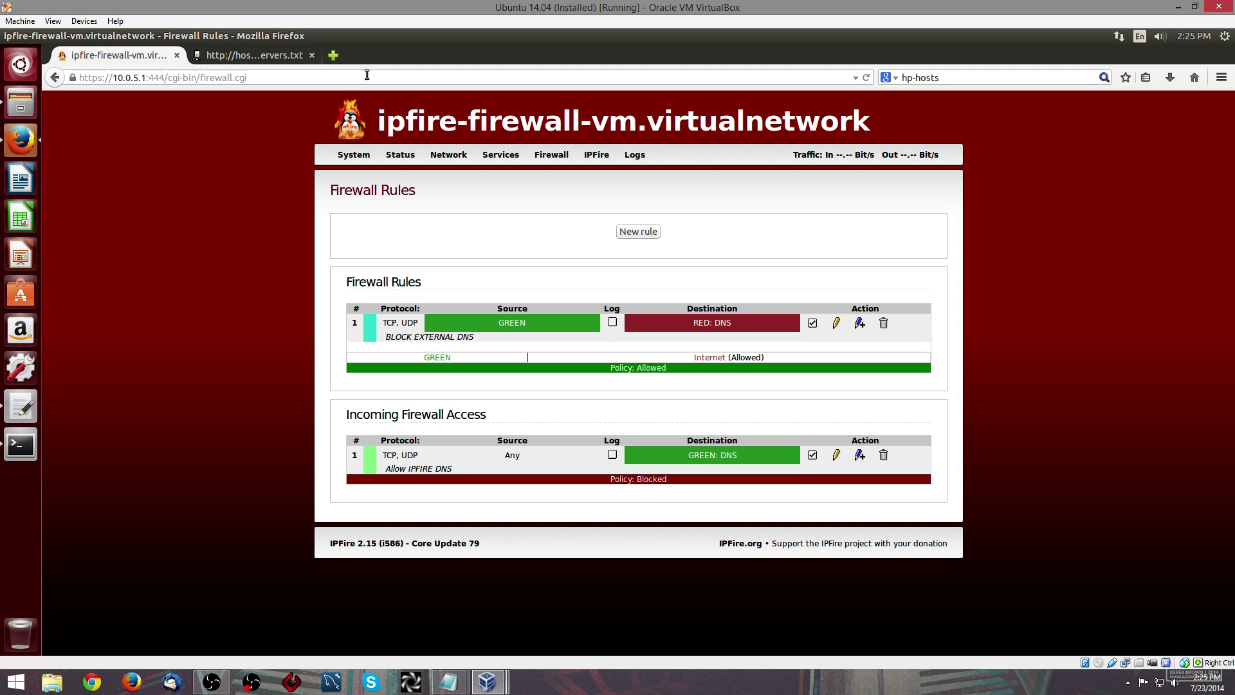
click(334, 57)
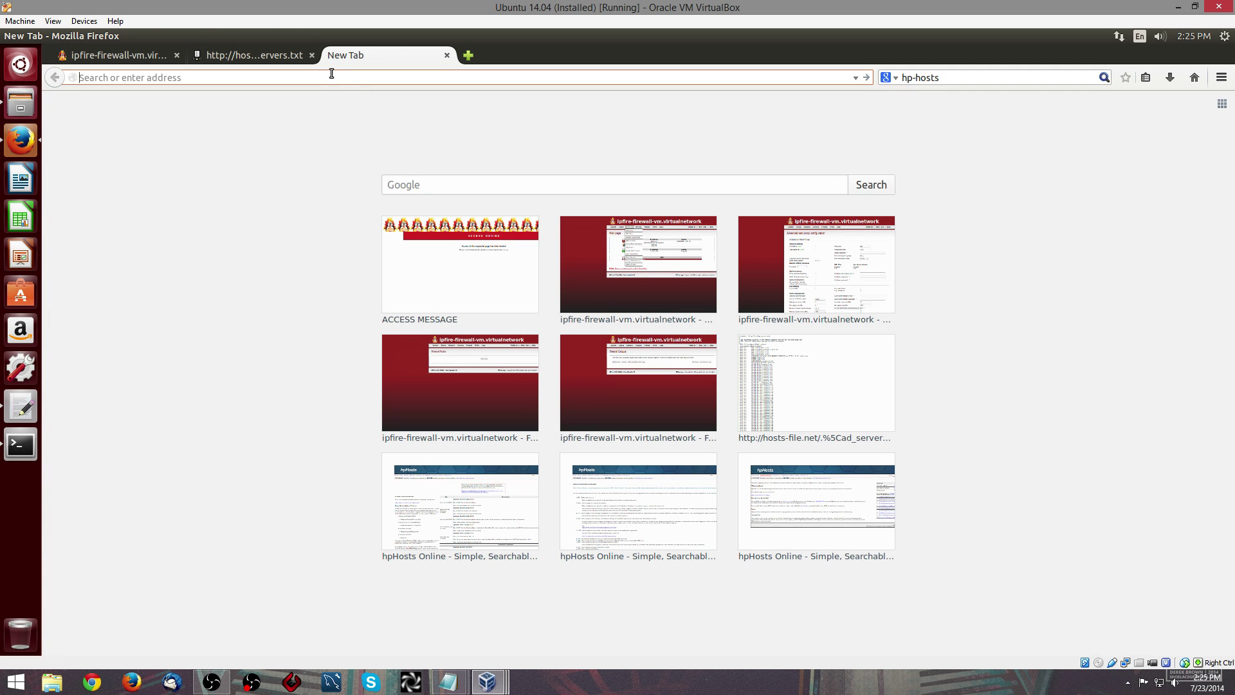
text(www.facebook.com)
key(Return)
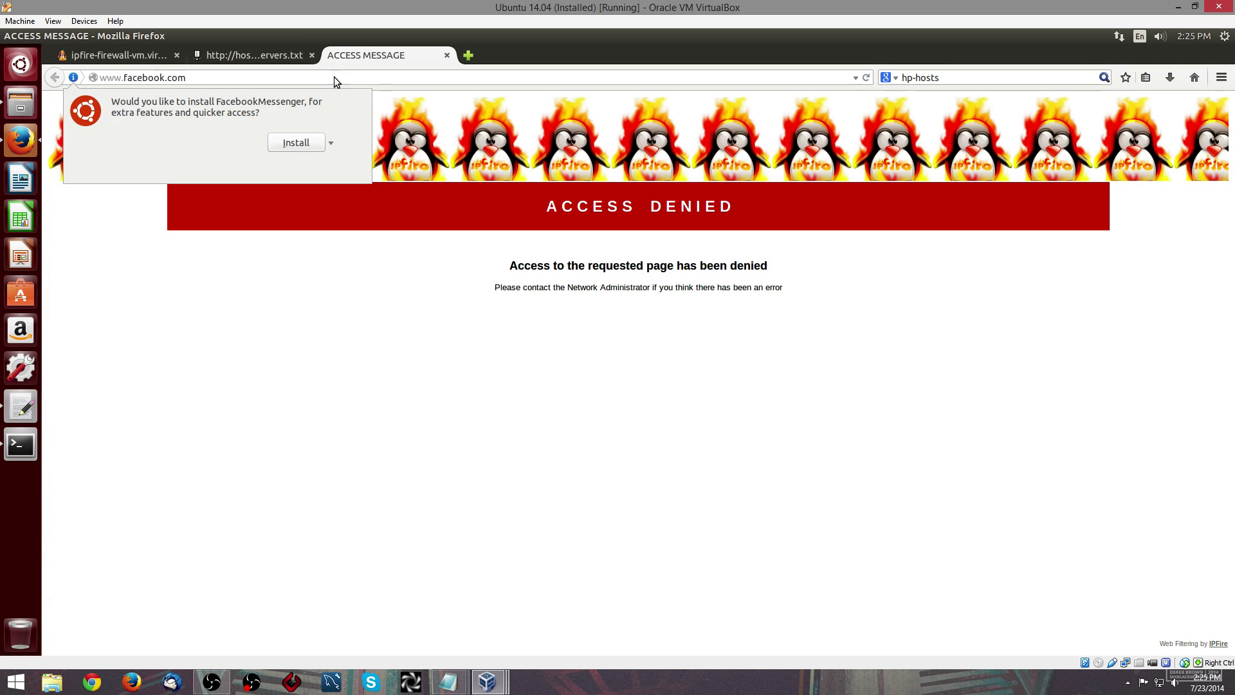
key(Escape)
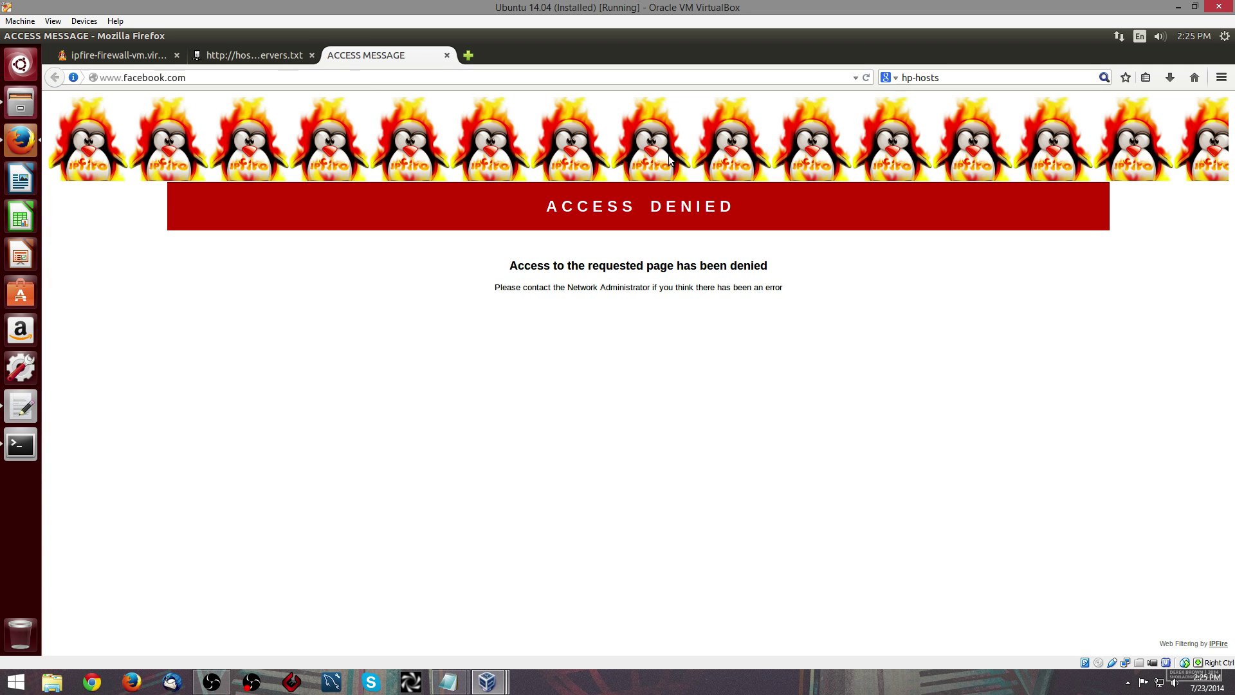
click(289, 72)
text(h)
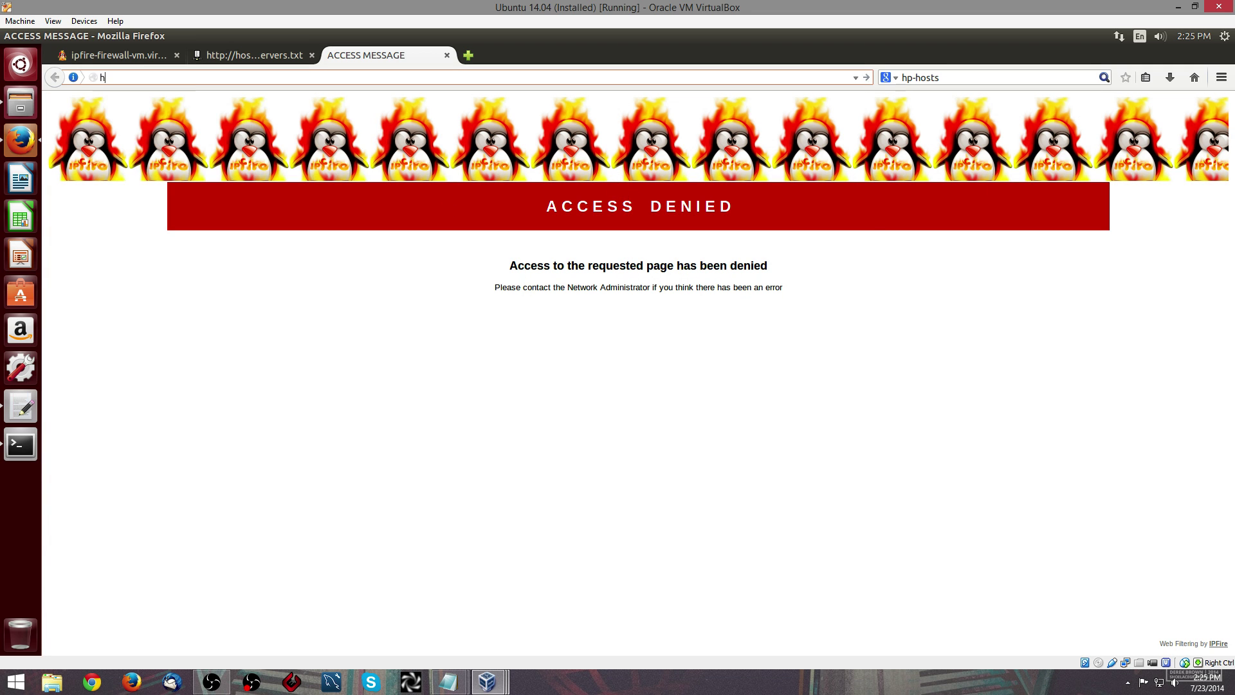
text(ttps://)
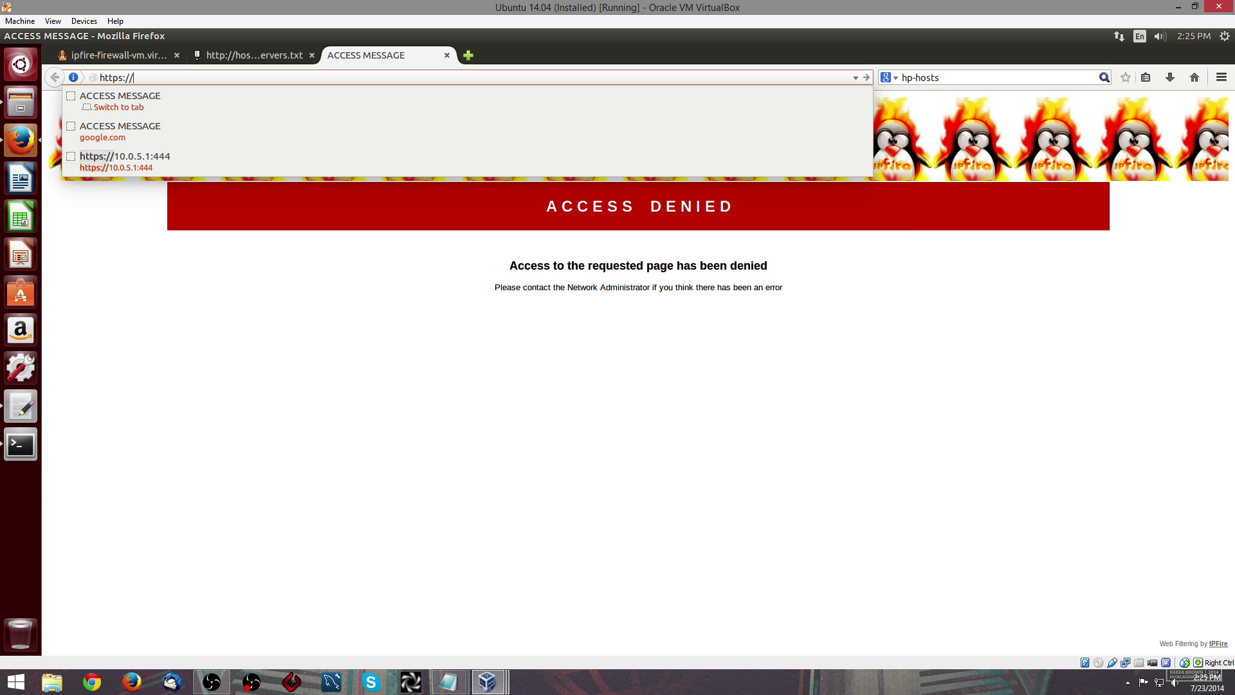
text(www)
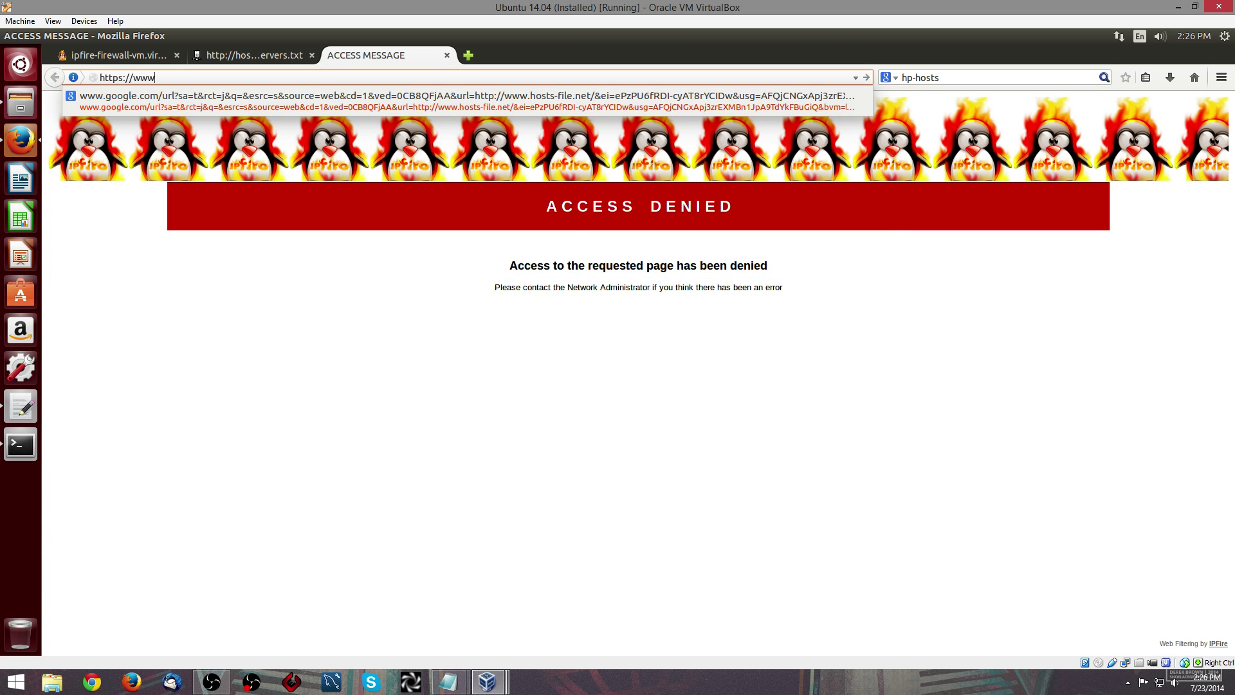
text(.facebook.co)
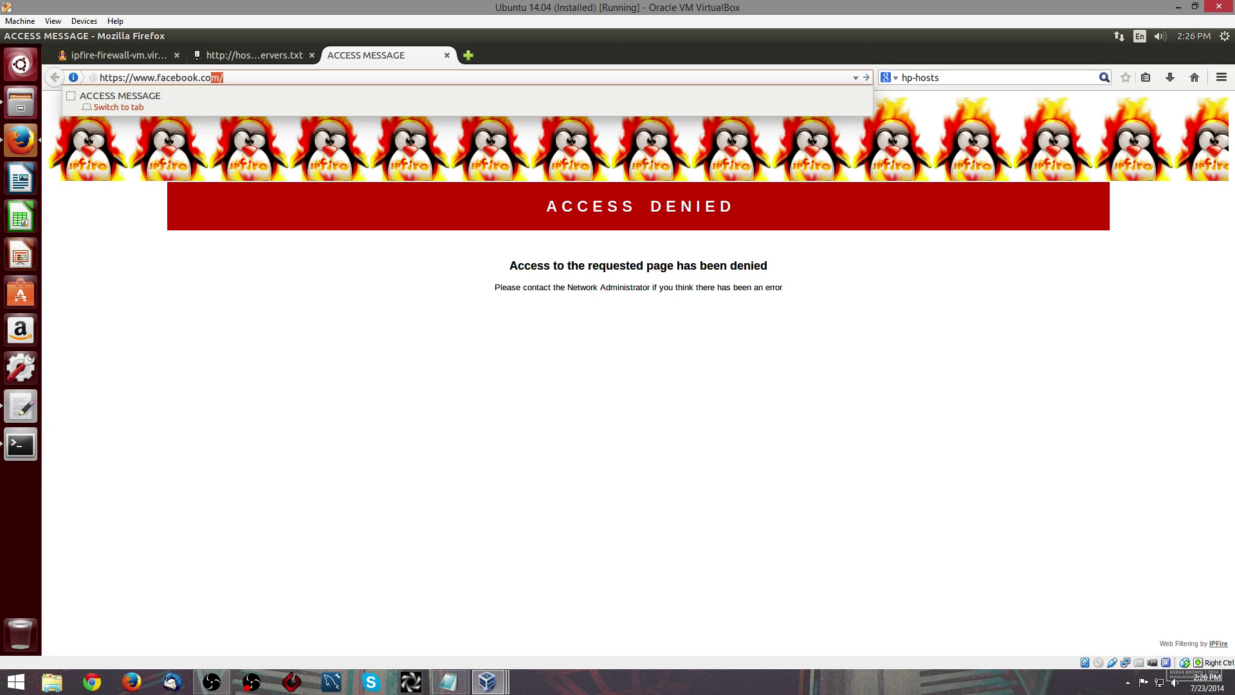
key(Return)
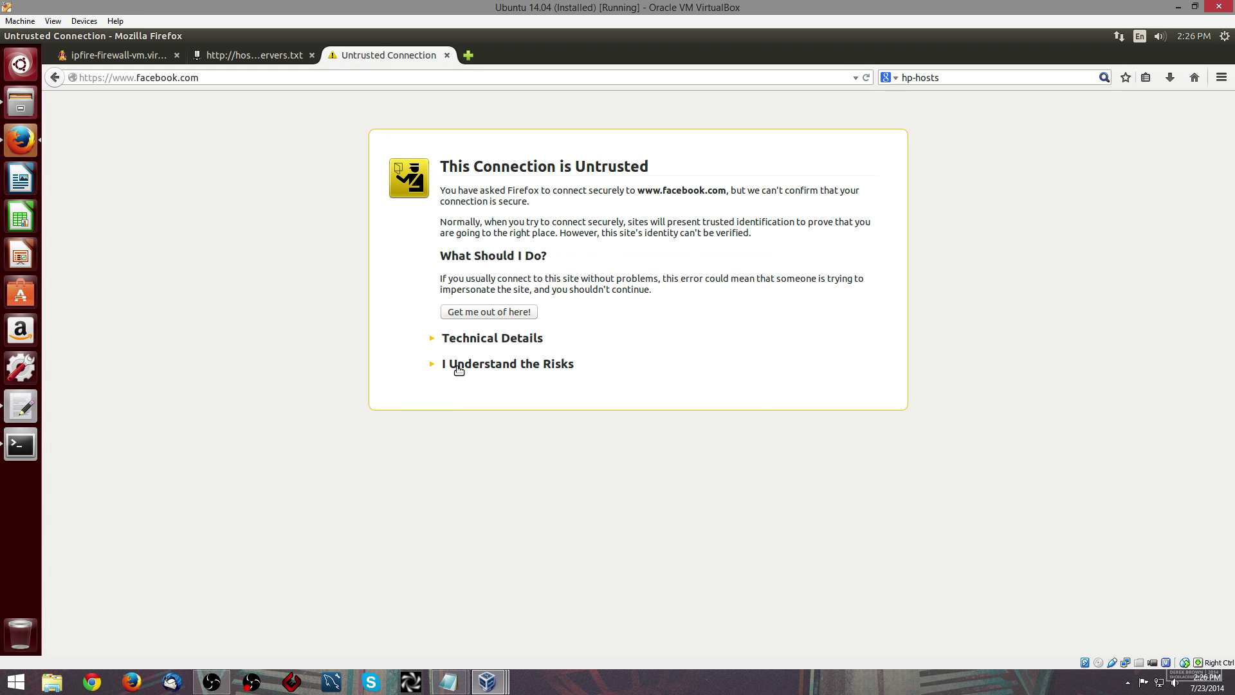
click(458, 364)
click(483, 452)
click(566, 501)
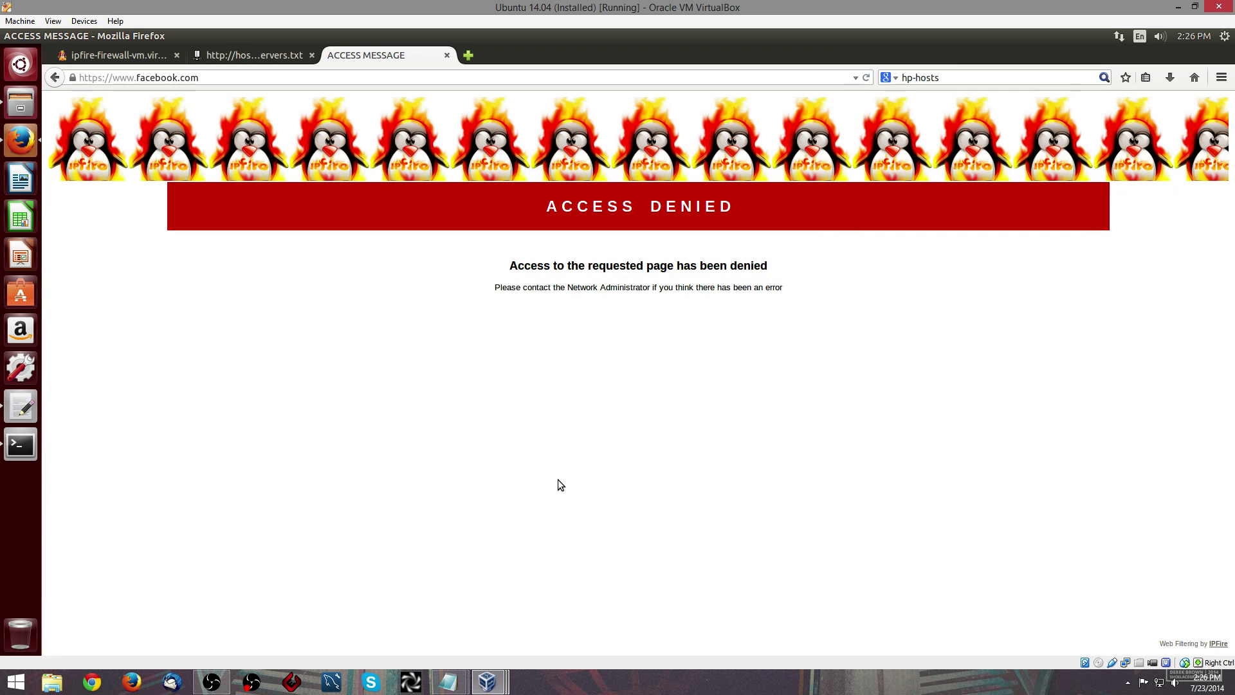
click(252, 79)
text(www.google.com/)
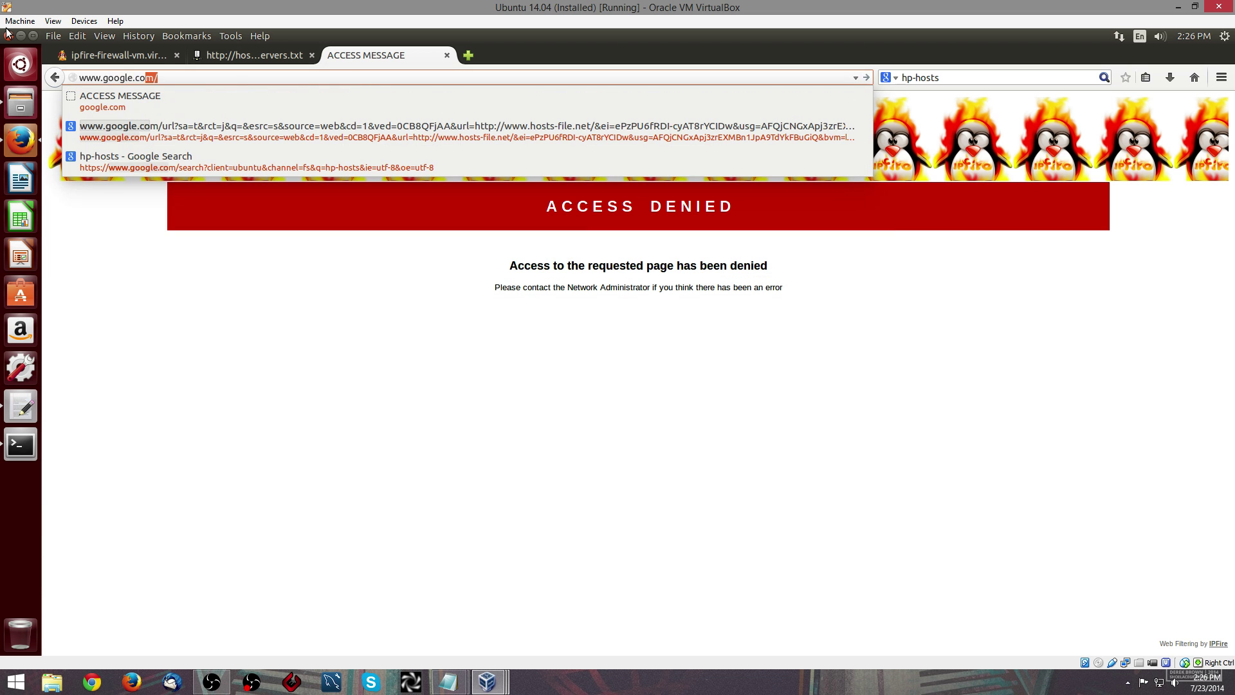
key(Return)
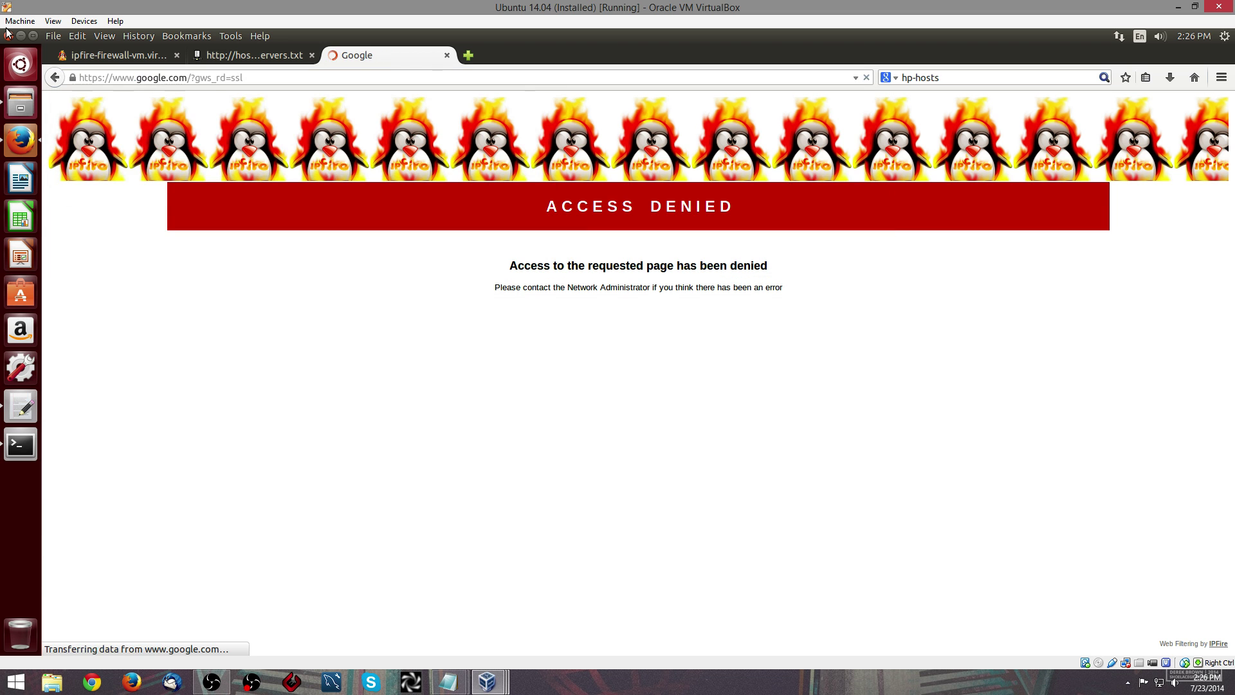
click(253, 78)
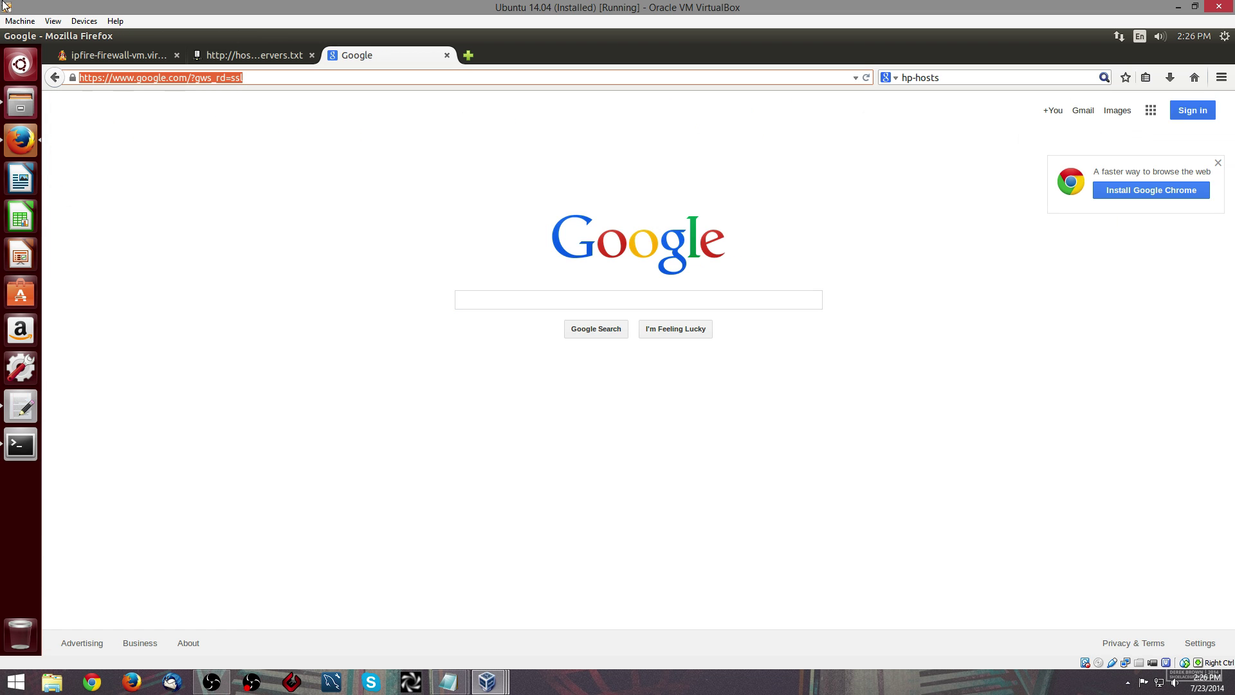
text(filehippo.com)
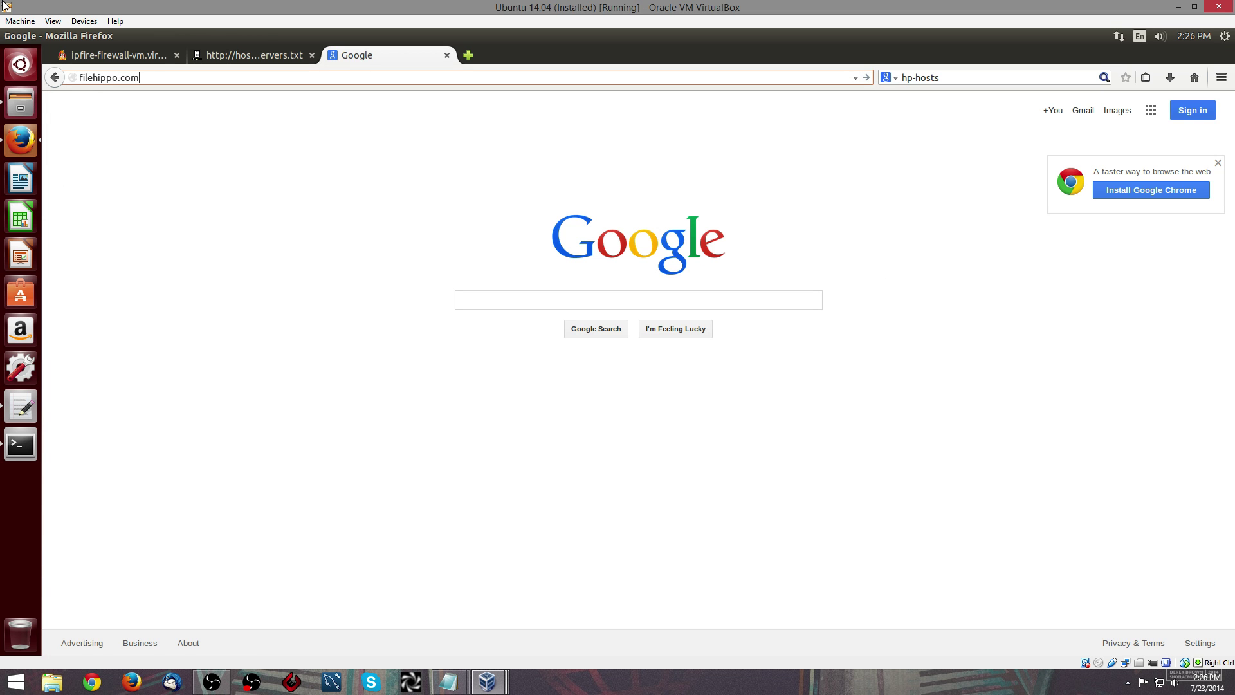
key(Return)
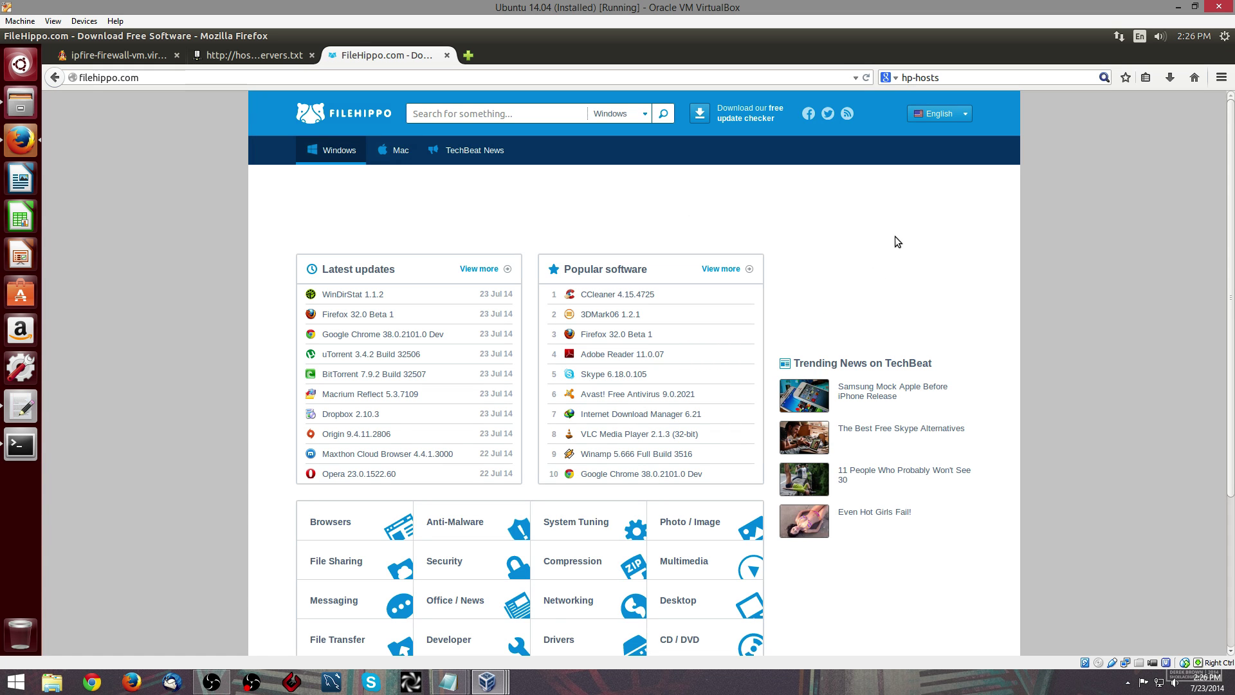
- Close the FileHippo tab and view IPFire's July 23 System Logs with the facebook.com requests
click(447, 55)
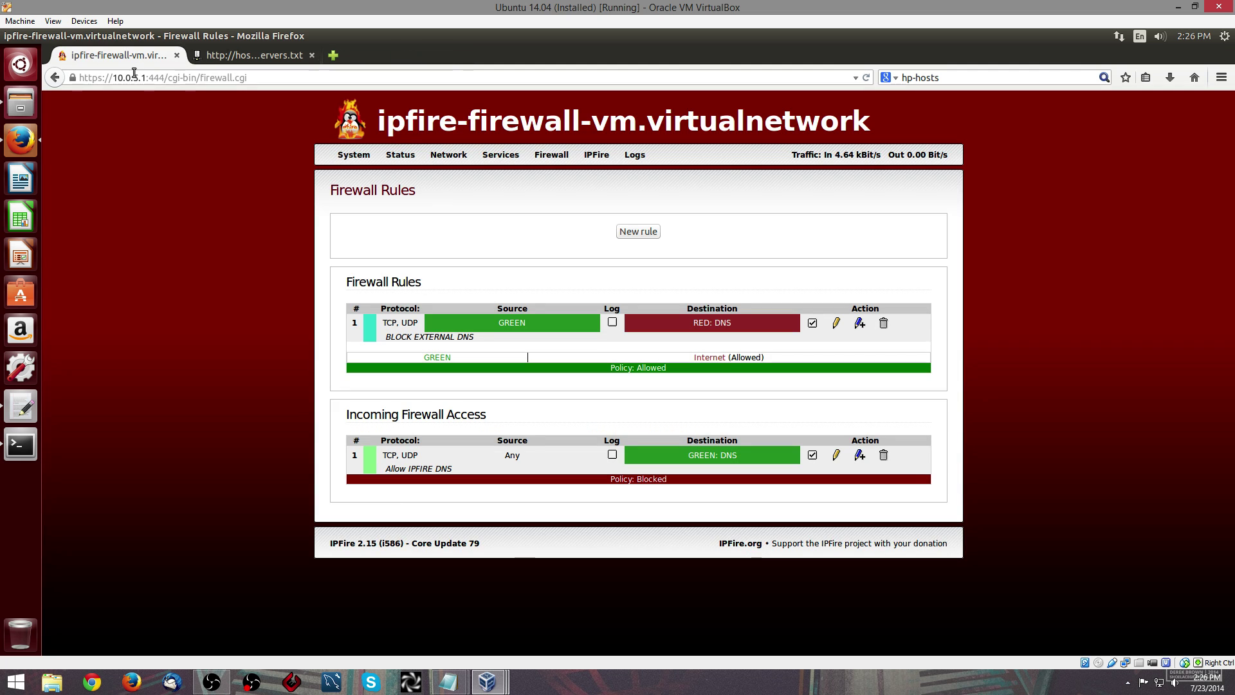
mouse_move(635, 154)
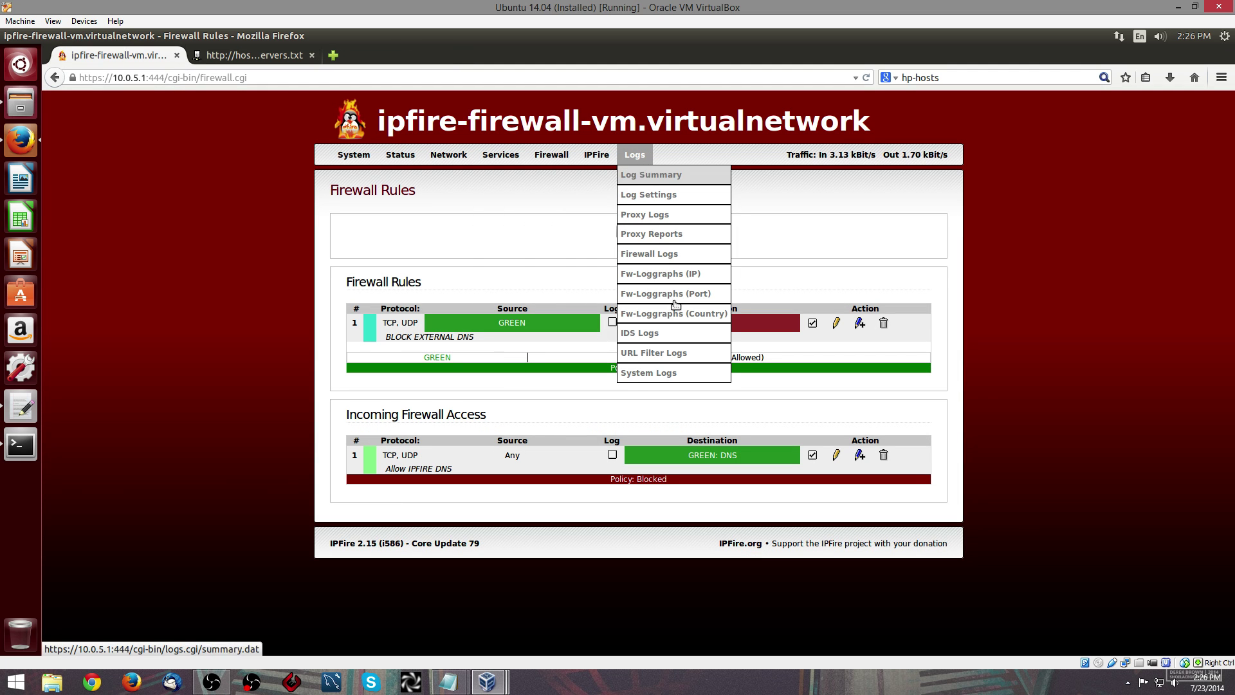
click(661, 373)
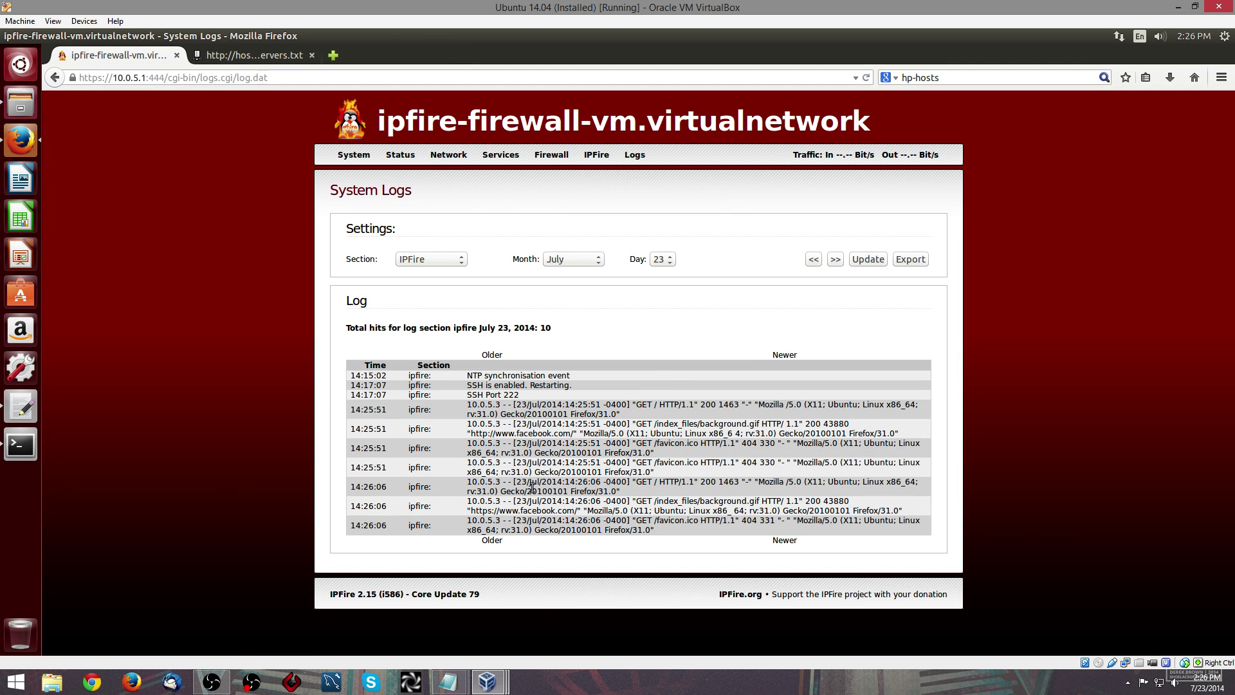
drag(532, 452, 591, 444)
click(611, 449)
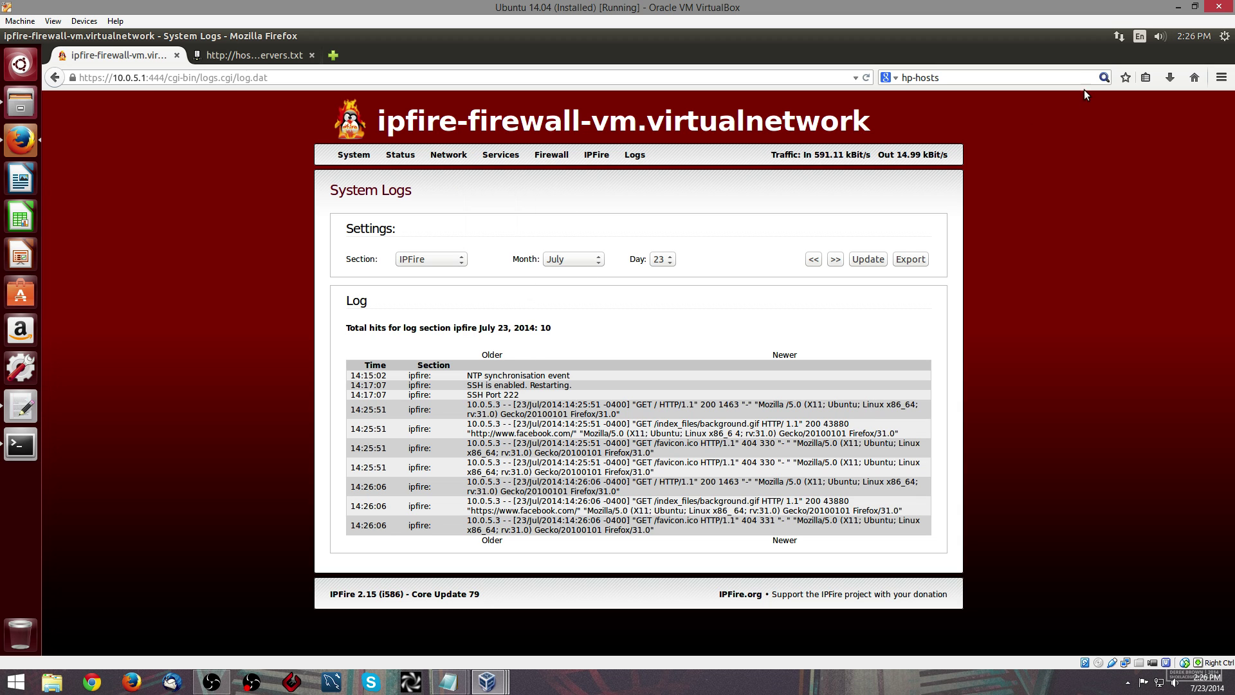
click(1124, 34)
- Set Wired connection 1 to DHCP addresses only with DNS 8.8.8.8,8.8.4.4 and save
click(1129, 152)
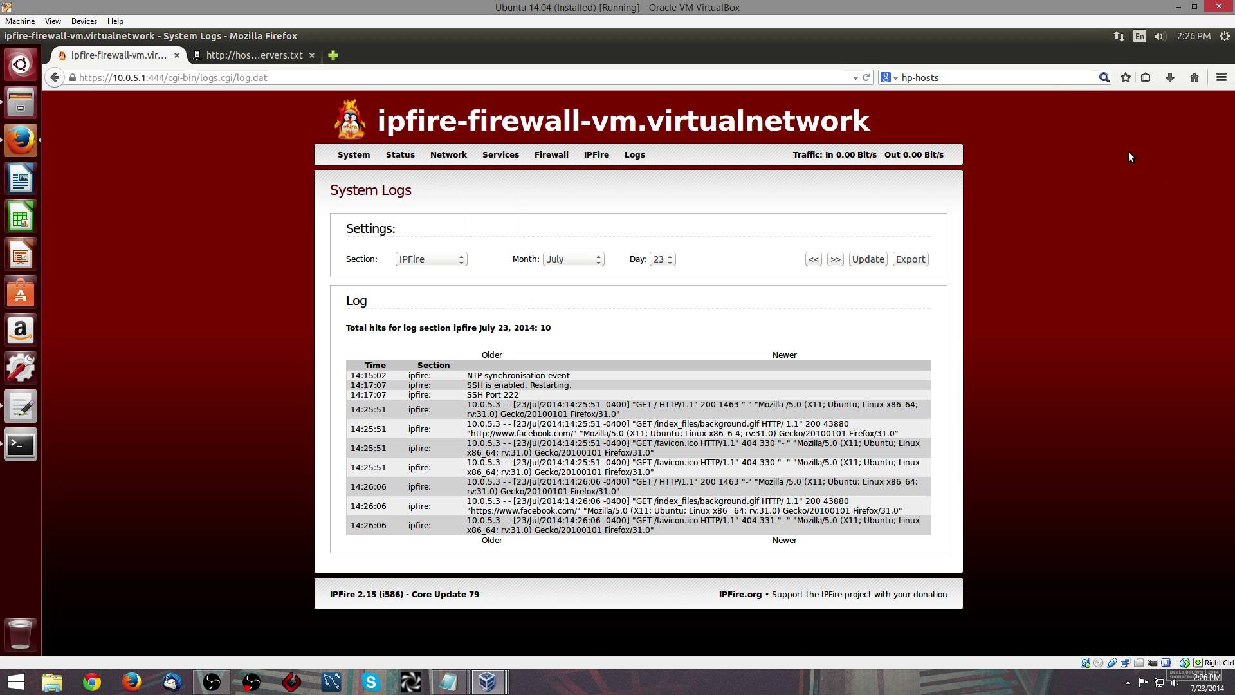
click(647, 321)
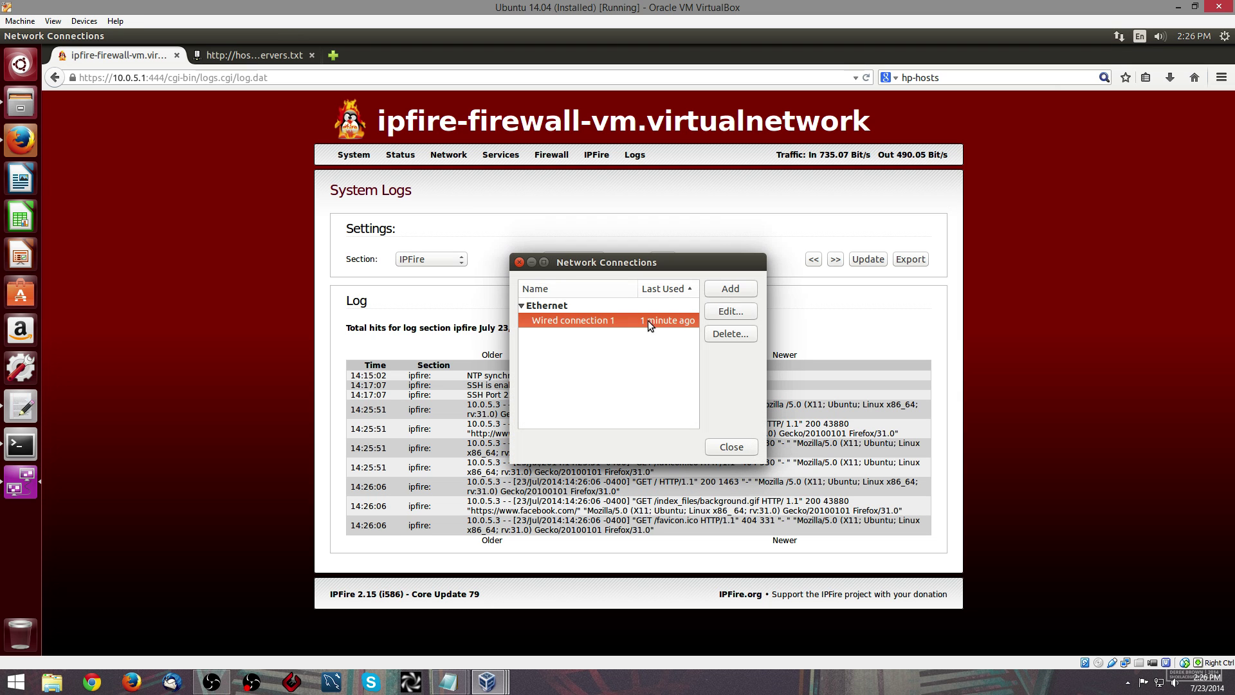
click(748, 312)
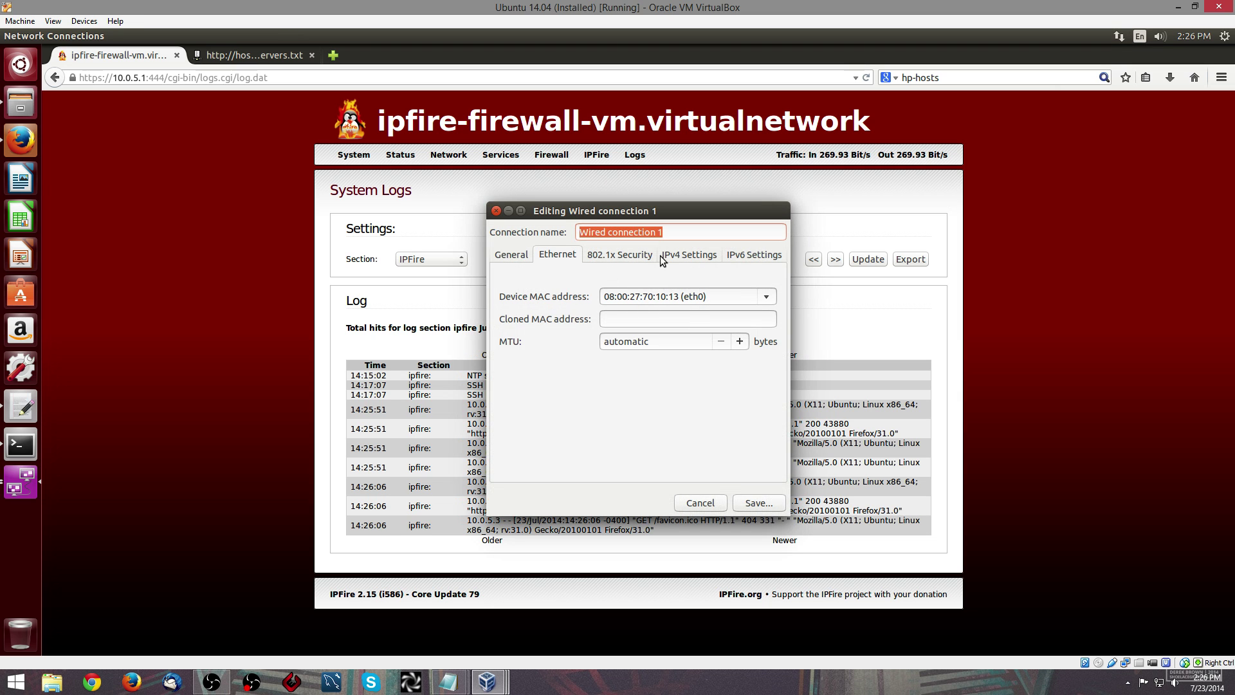
click(666, 258)
click(642, 282)
click(635, 296)
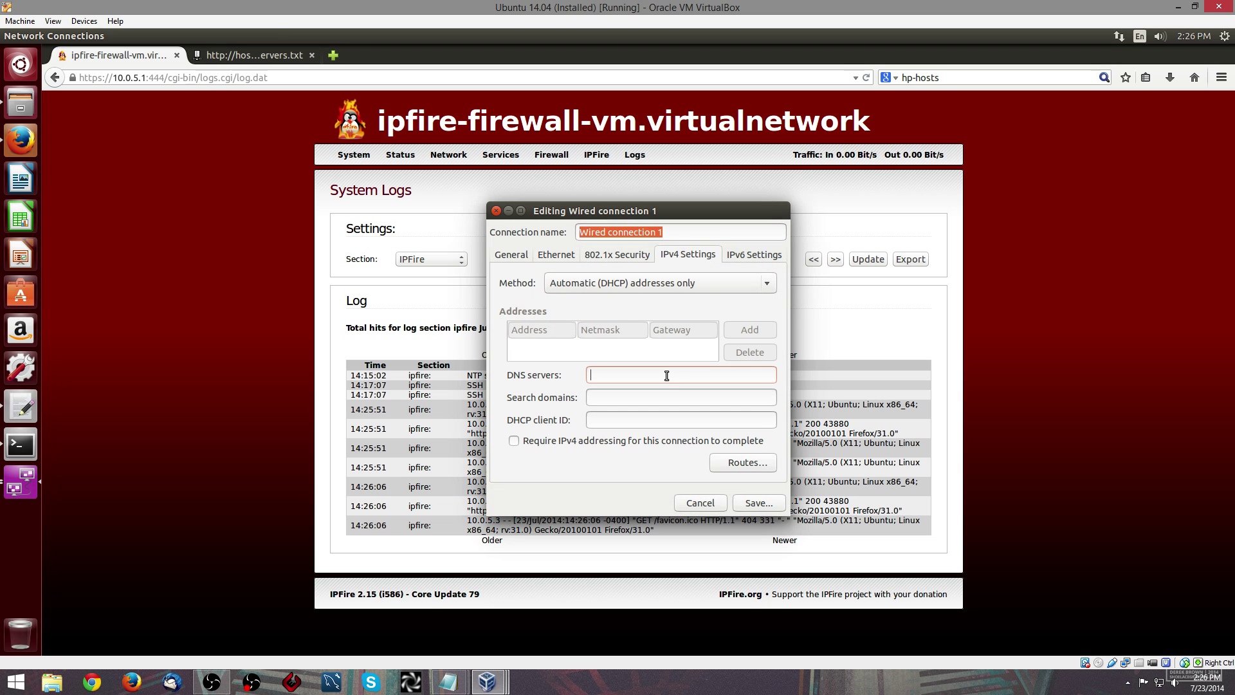
text(8.8.8.)
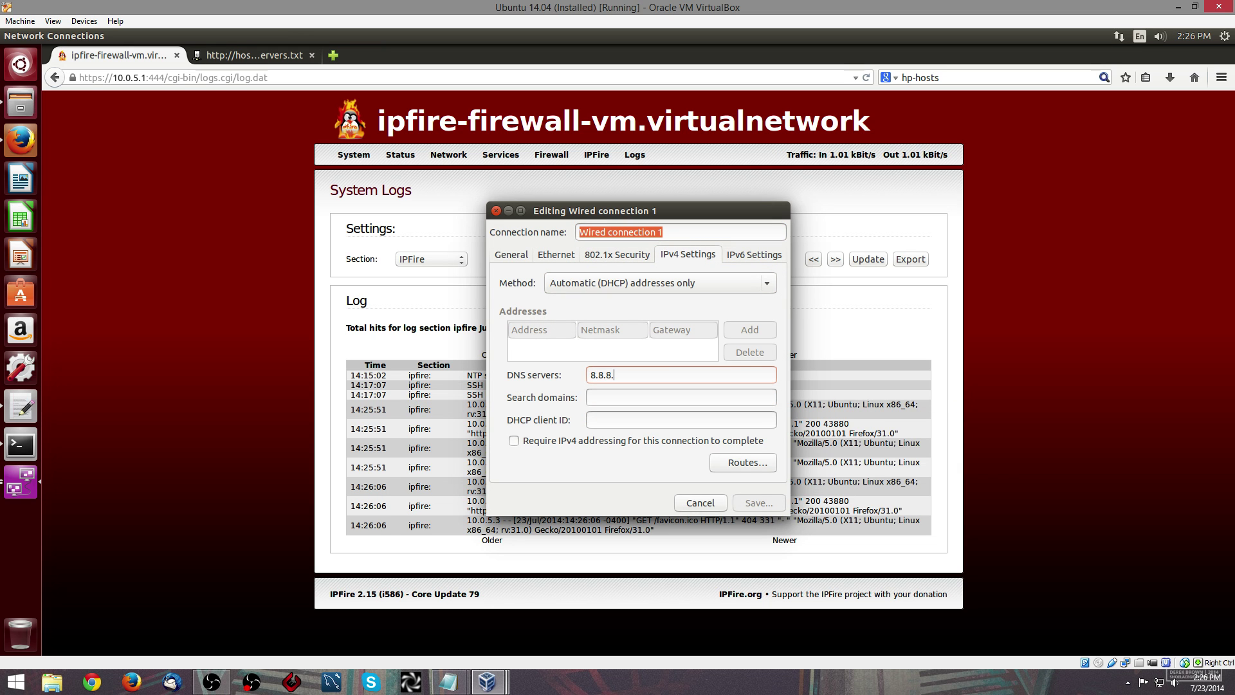
text(8,8.)
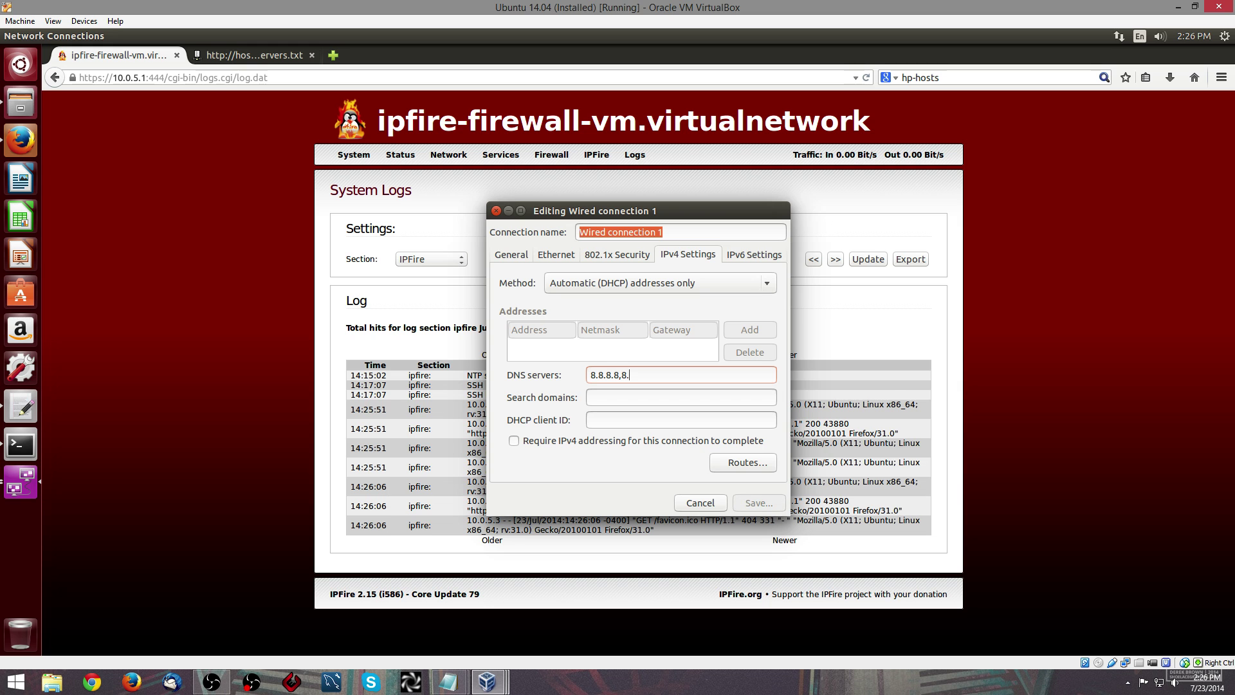
text(8.4.4)
click(764, 506)
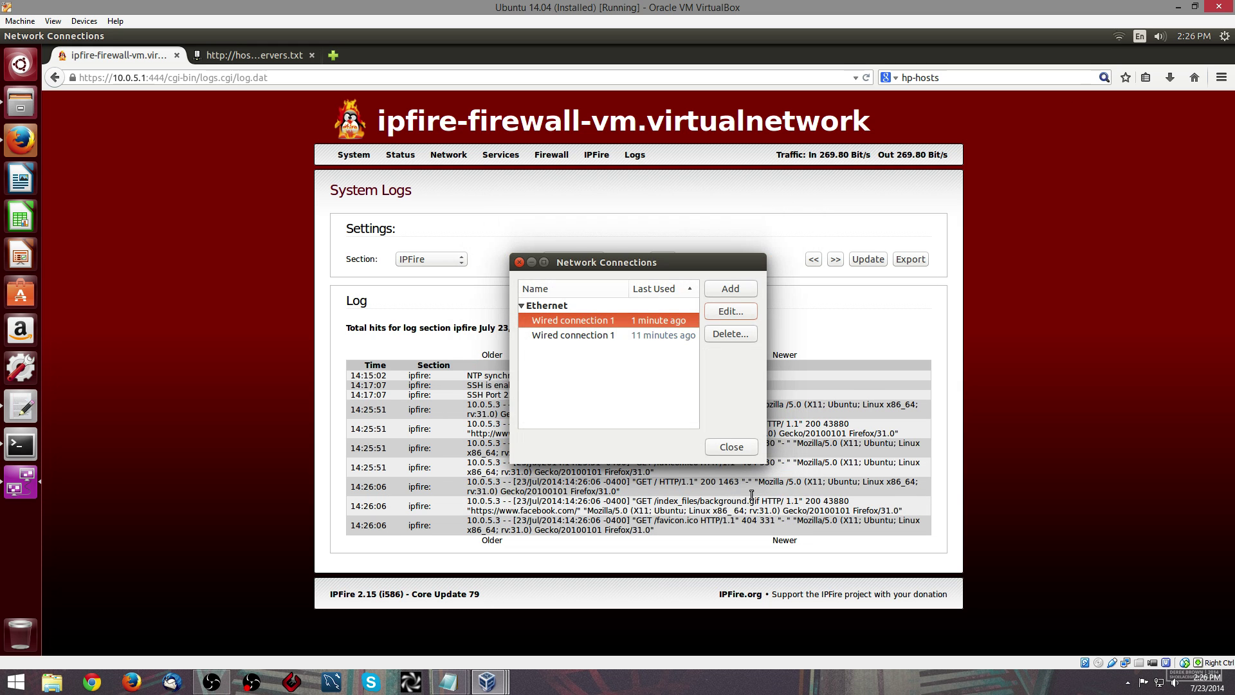
click(731, 446)
- Reconnect Wired connection 1 from the panel network menu to apply the new DNS
click(1120, 36)
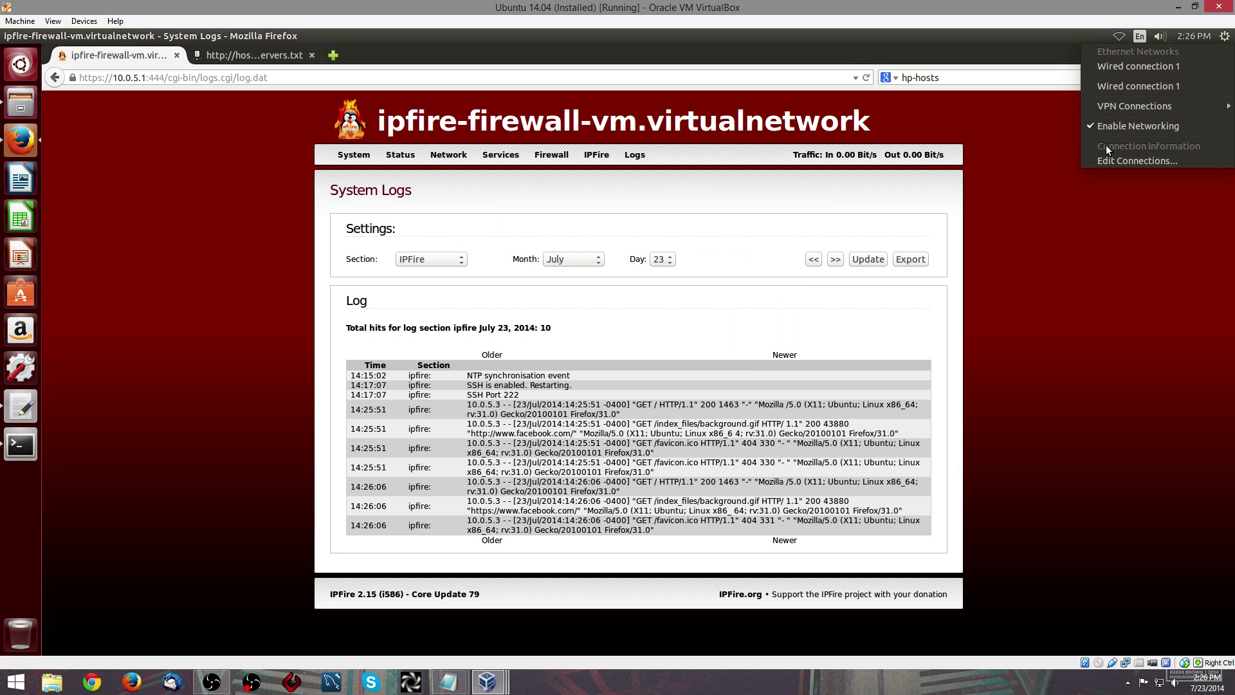
click(1118, 199)
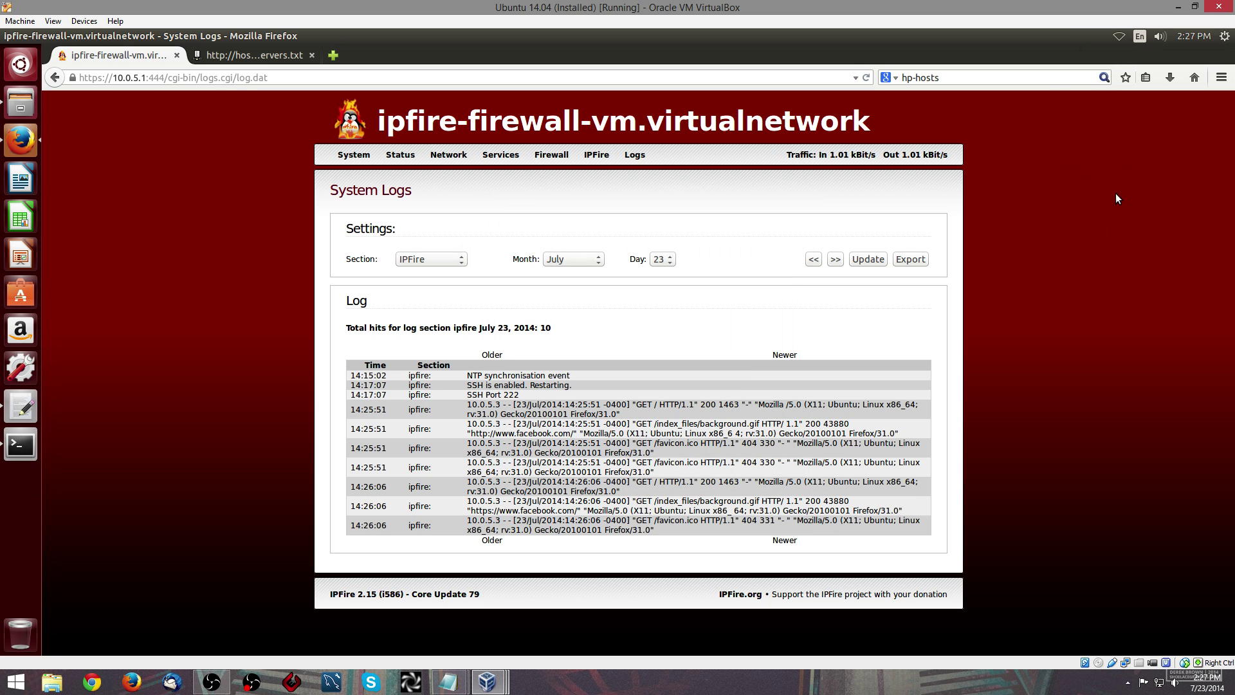
click(1120, 39)
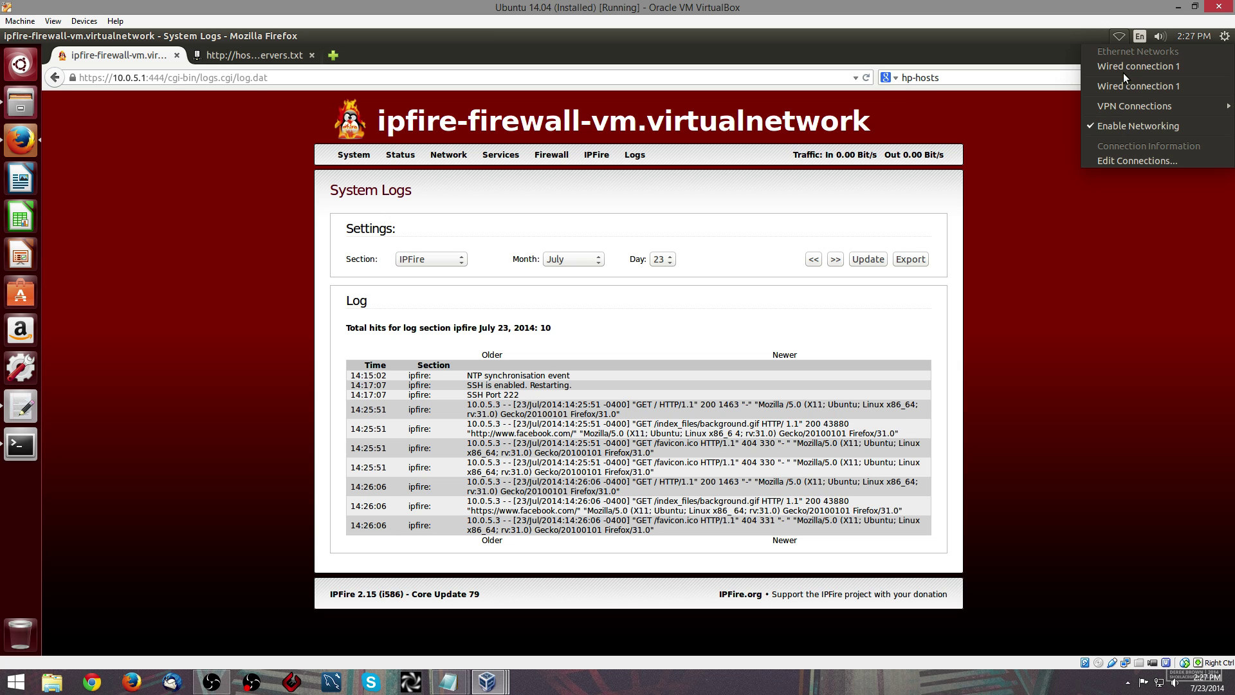
click(1123, 71)
click(1117, 40)
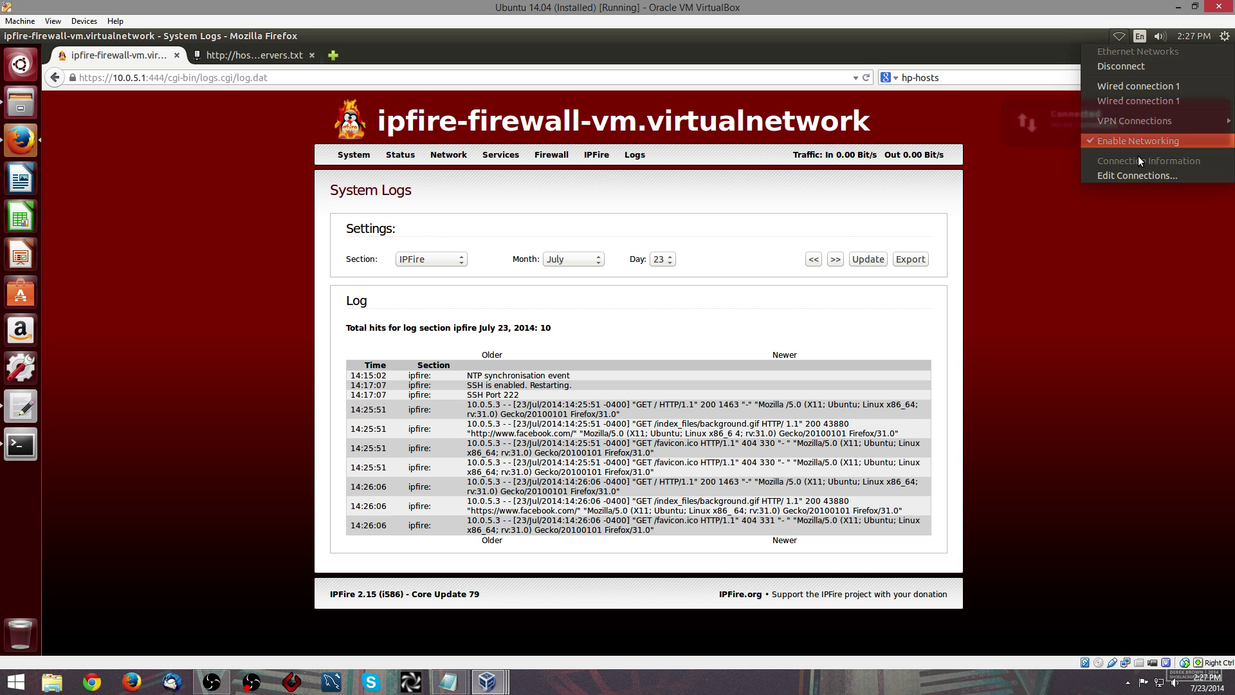
click(1140, 210)
click(1120, 37)
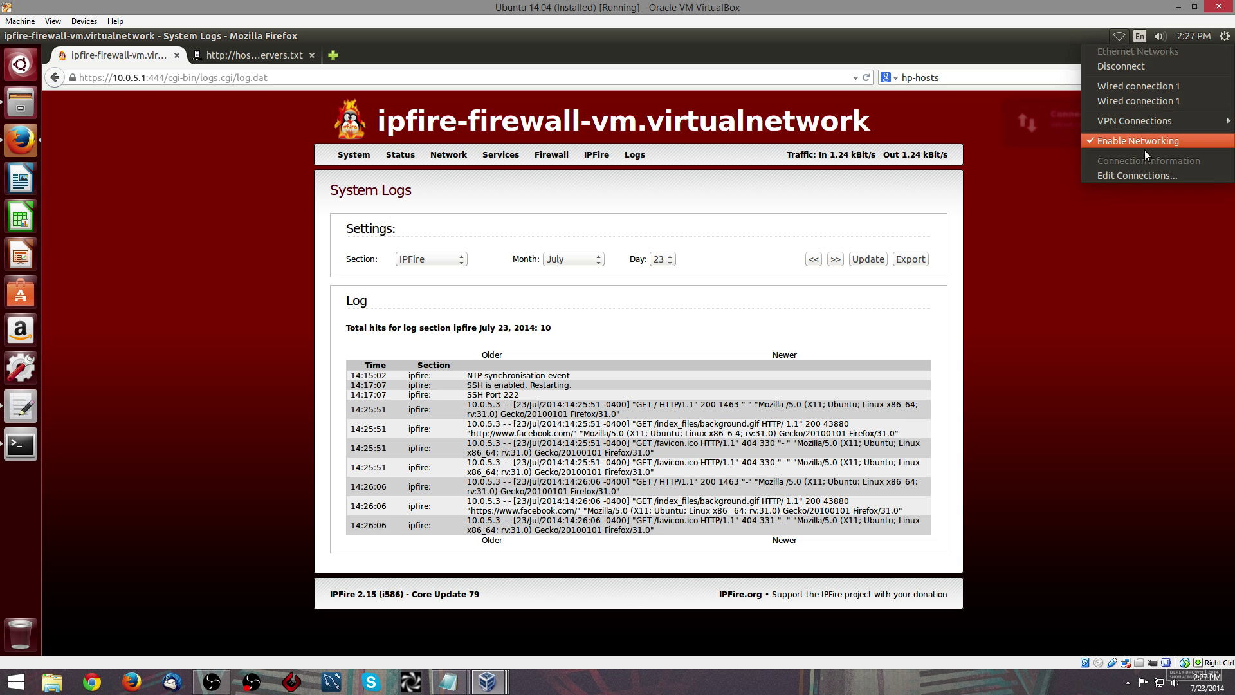
click(1139, 99)
click(1117, 36)
click(1117, 37)
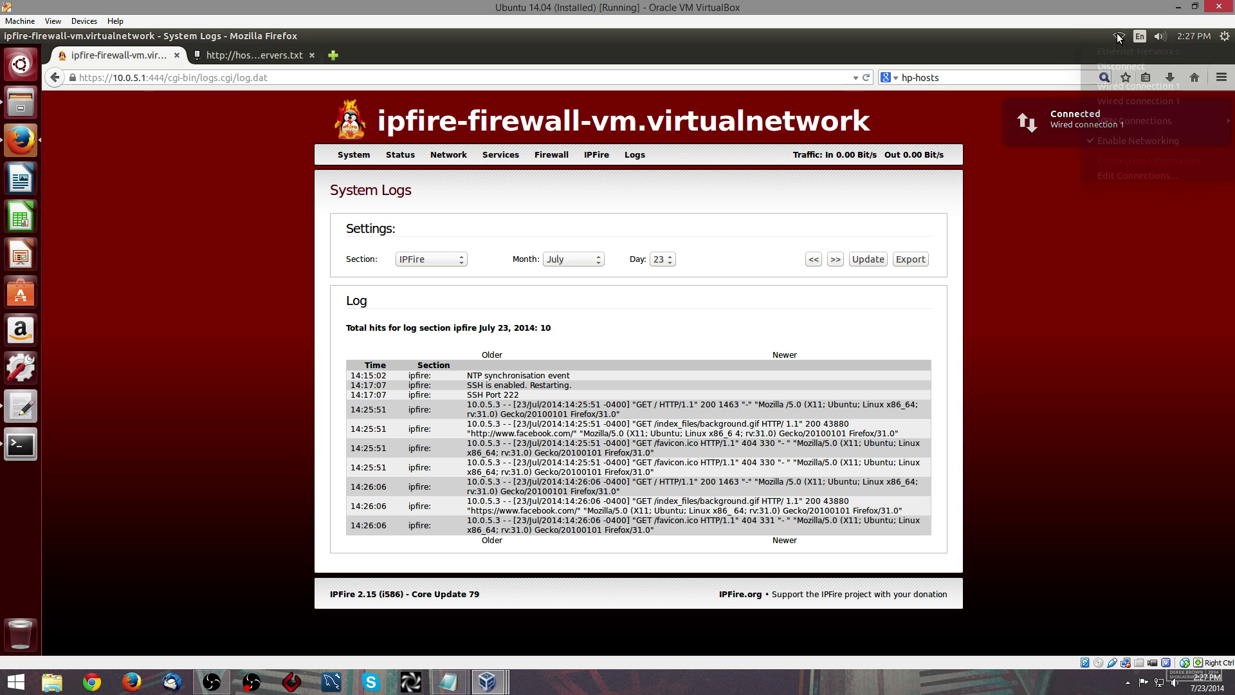
click(1117, 37)
click(1117, 37)
click(1117, 37)
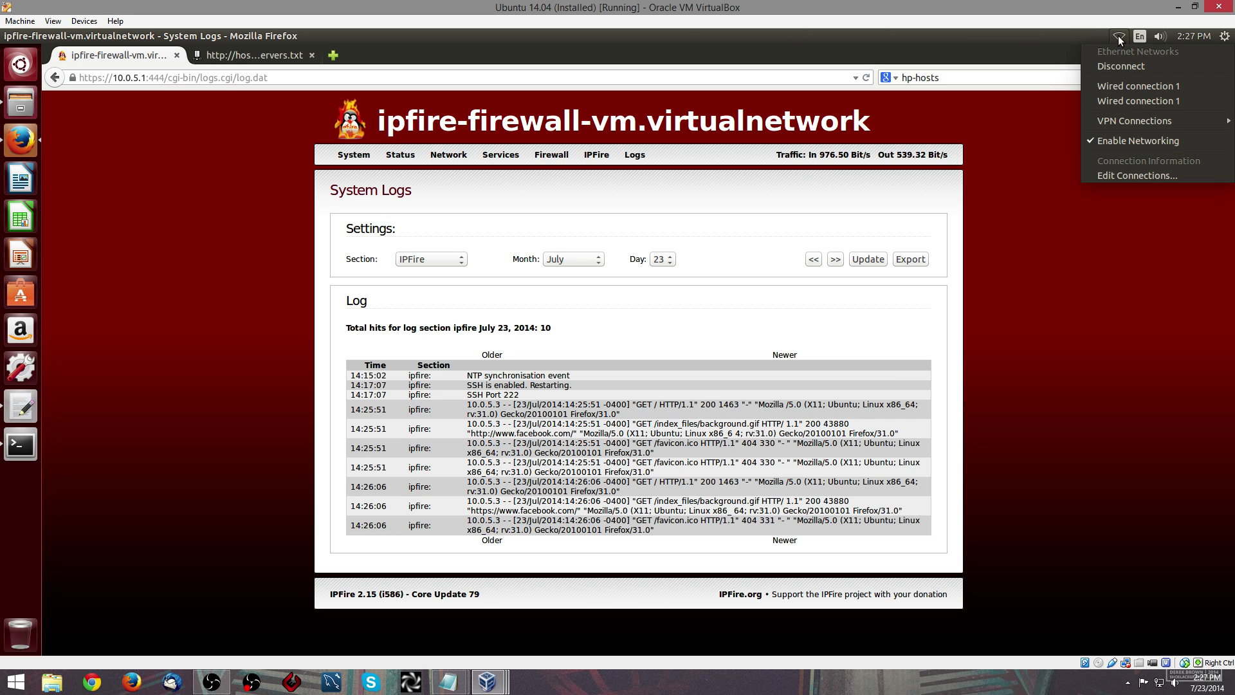
click(1119, 39)
click(1120, 39)
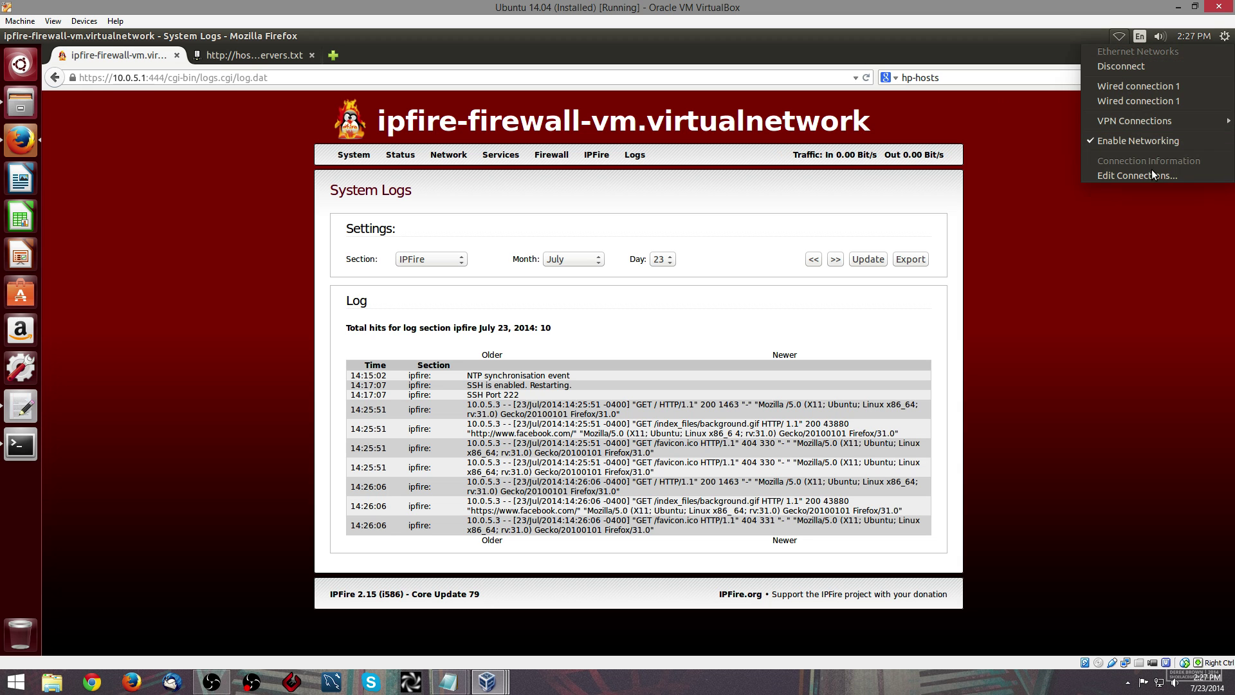
click(1121, 36)
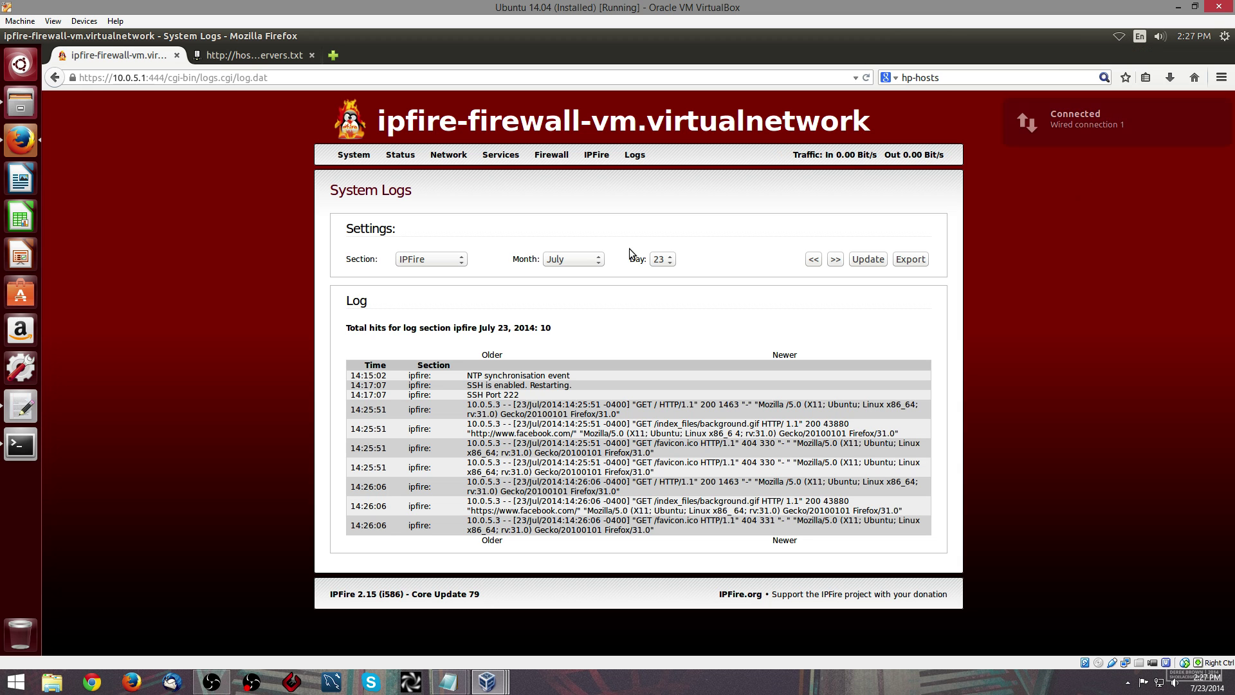
click(1121, 36)
- Check Connection Information shows primary DNS 8.8.8.8 and secondary 8.8.4.4
click(1136, 160)
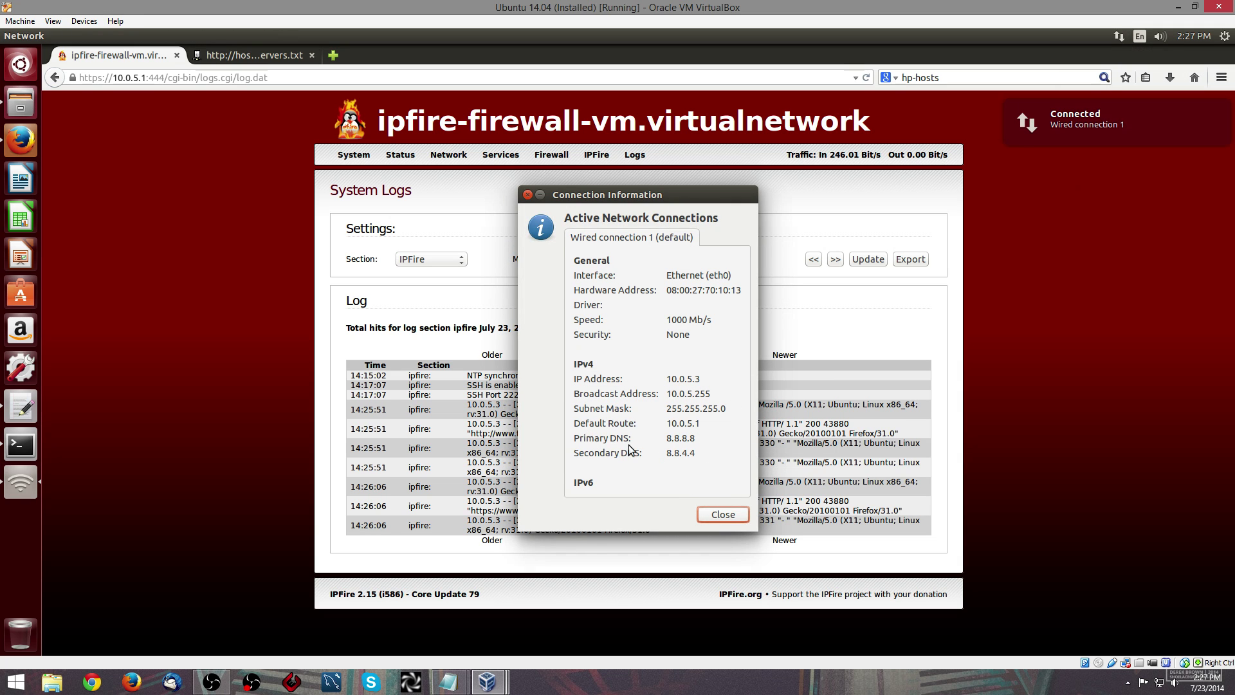
double_click(677, 441)
click(717, 514)
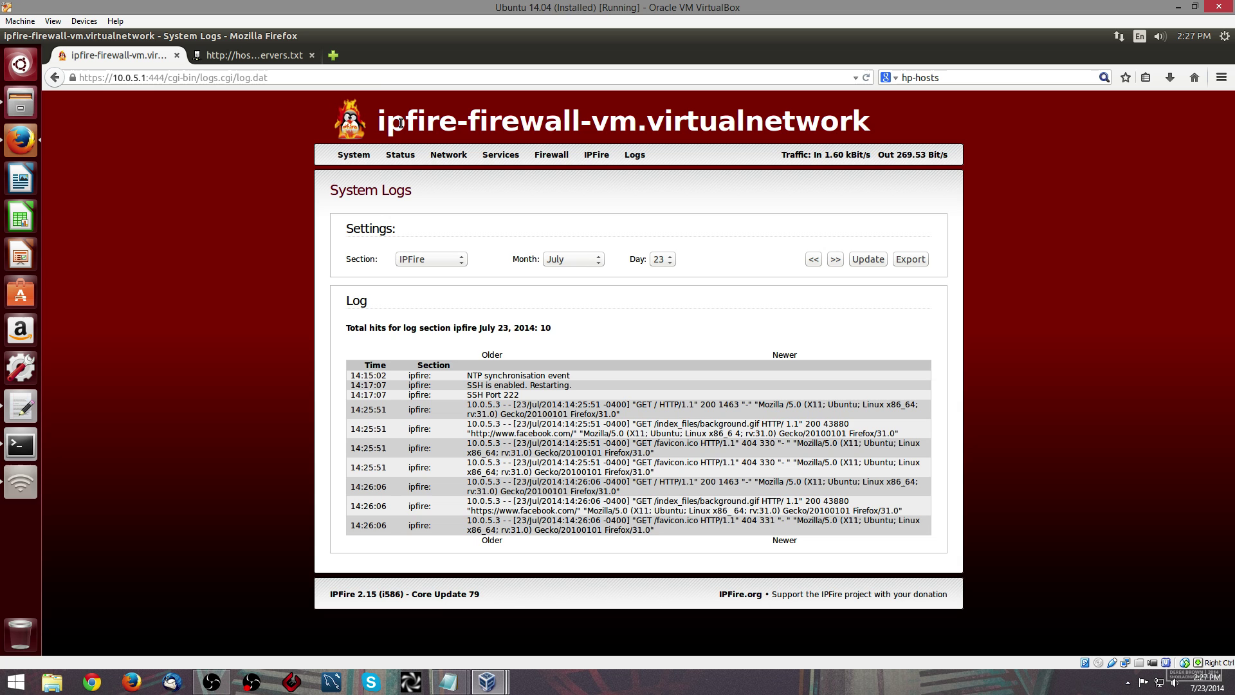
click(334, 61)
text(www.)
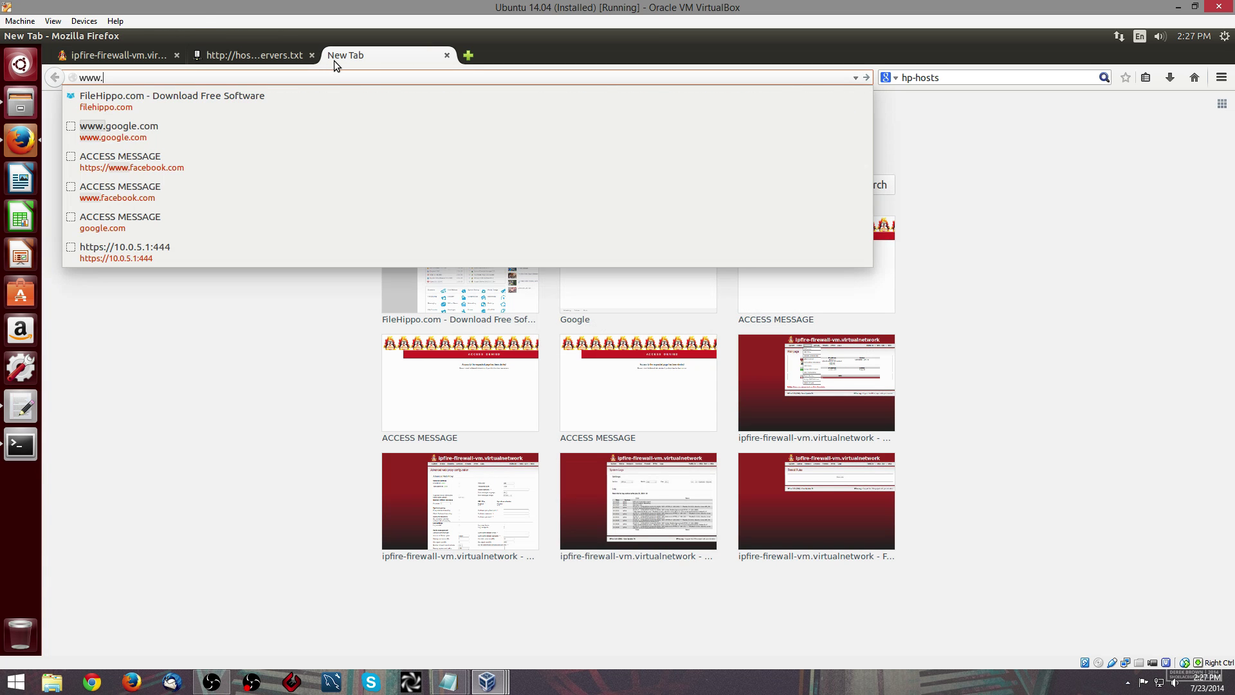
text(pcworld.com)
key(Return)
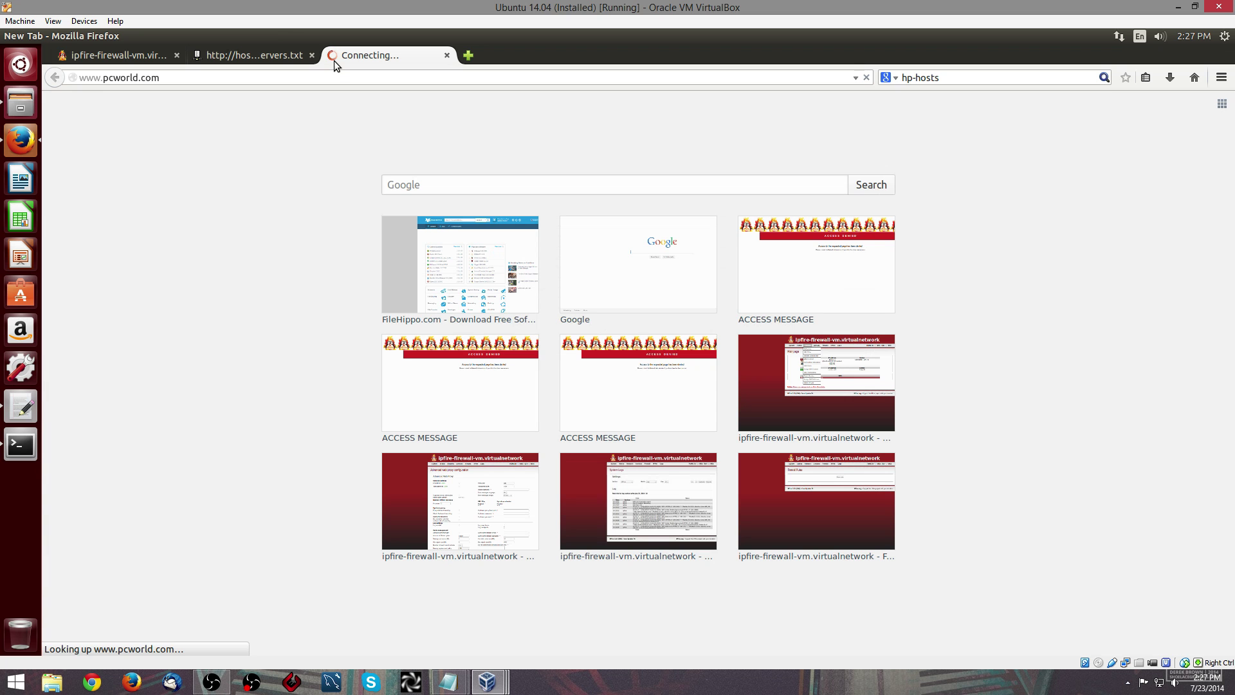
click(448, 56)
- Switch Wired connection 1 IPv4 back to Automatic (DHCP), clear the extra DNS servers, and save
click(1119, 36)
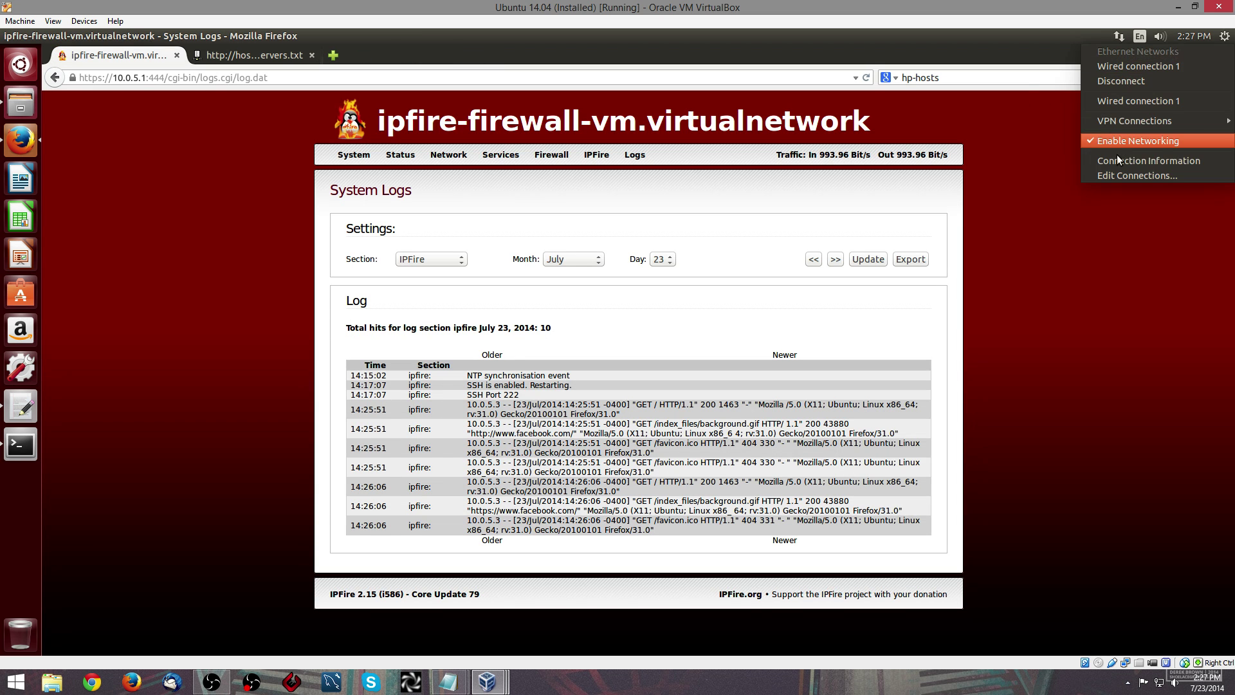
click(1110, 176)
click(635, 322)
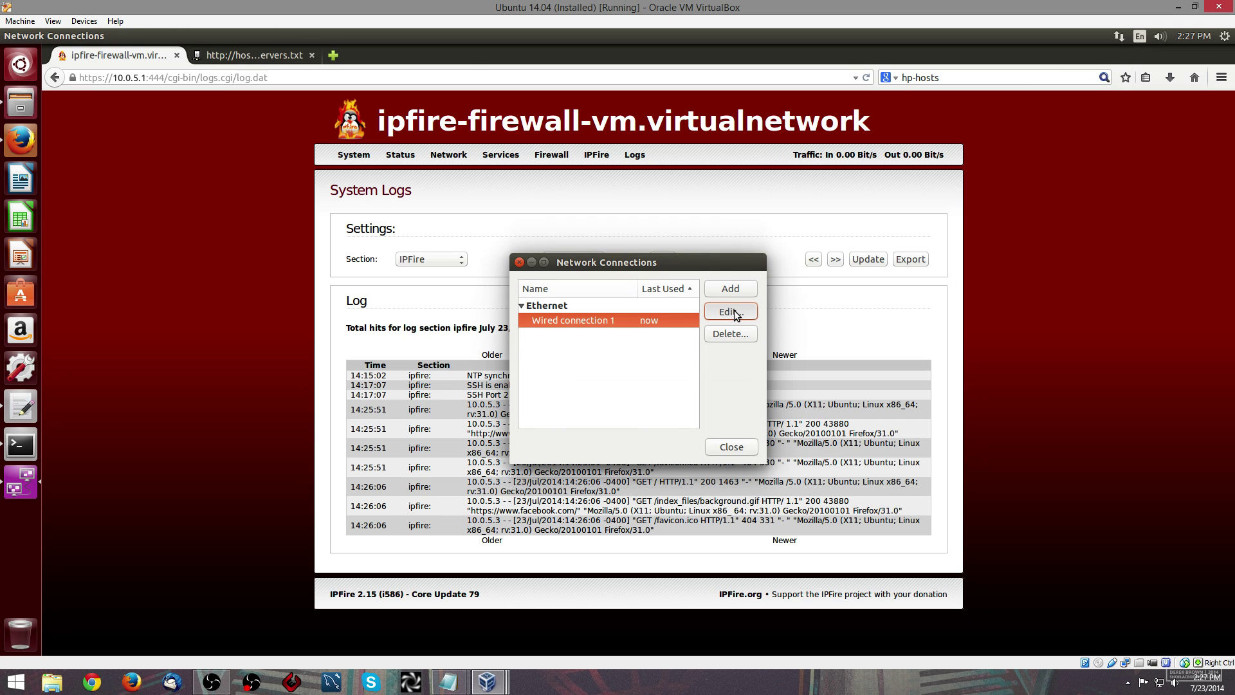
click(733, 313)
click(686, 257)
click(658, 283)
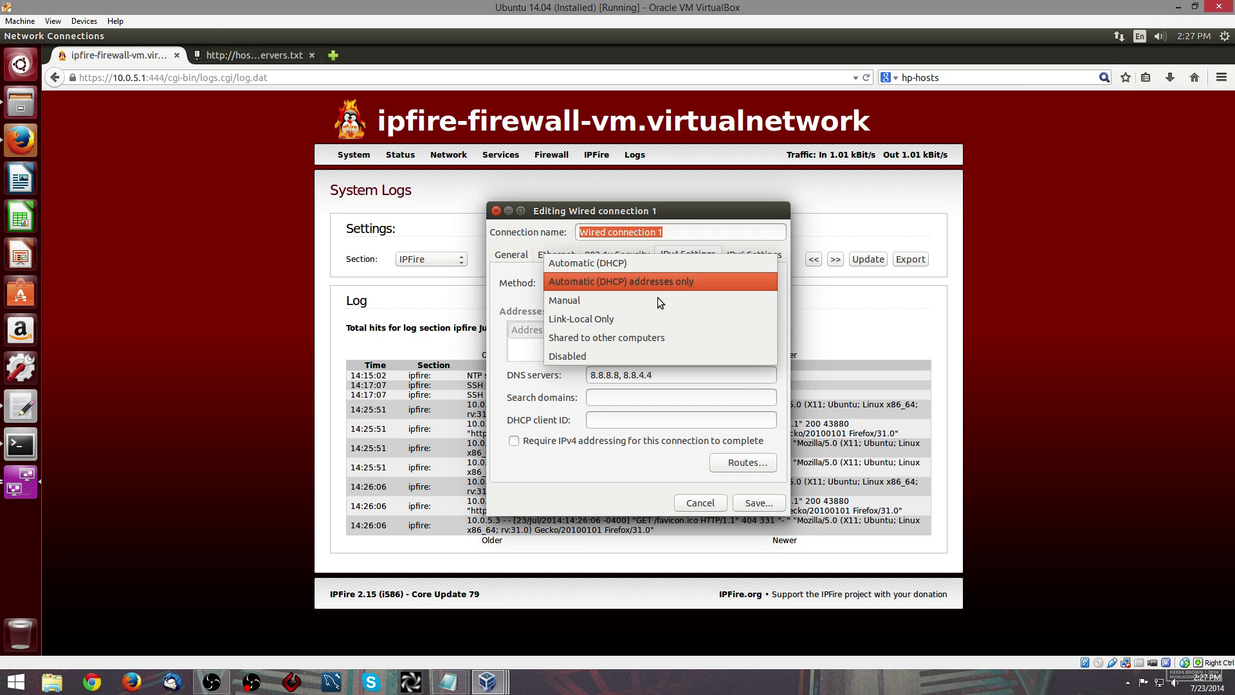
click(640, 265)
drag(707, 375, 603, 373)
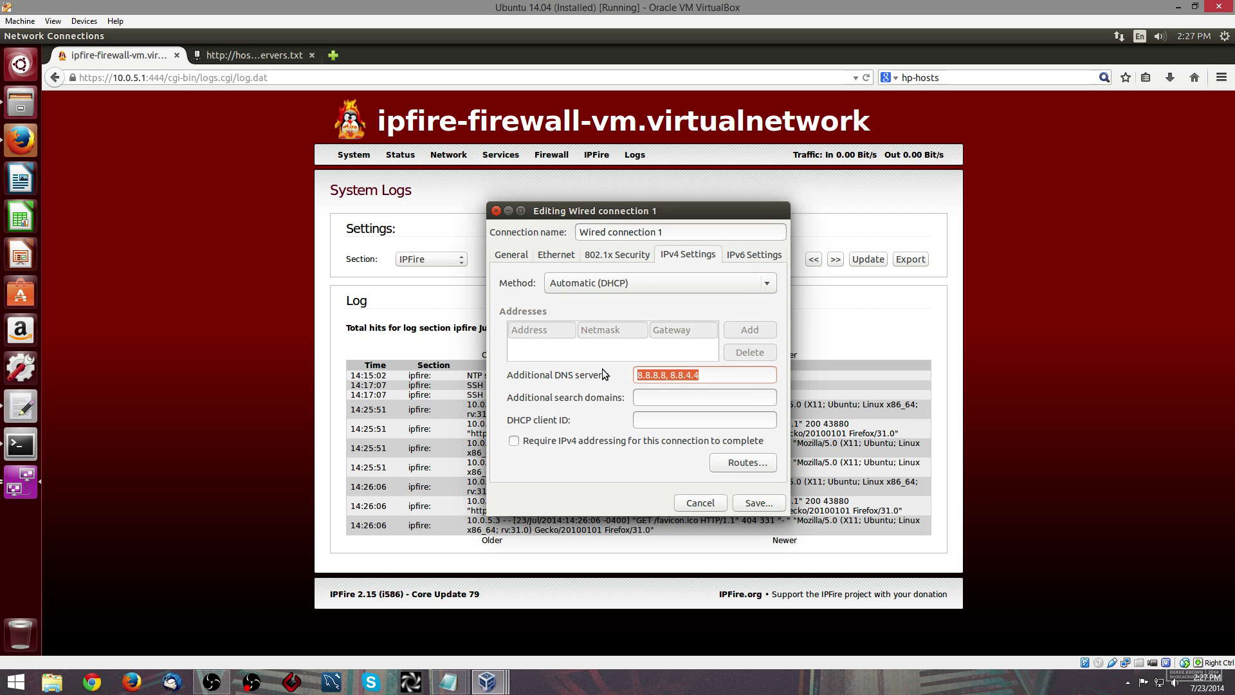
key(BackSpace)
click(761, 499)
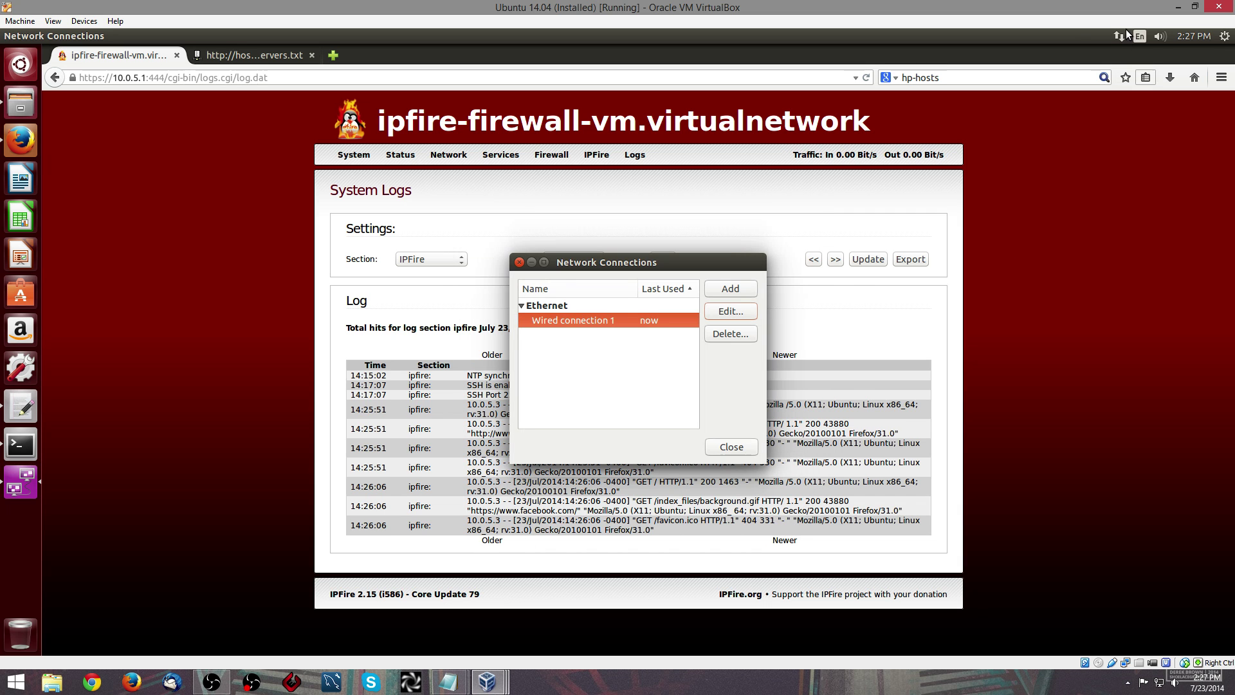
- Disconnect and reconnect Wired connection 1, then close the connections list
click(1119, 36)
click(1117, 82)
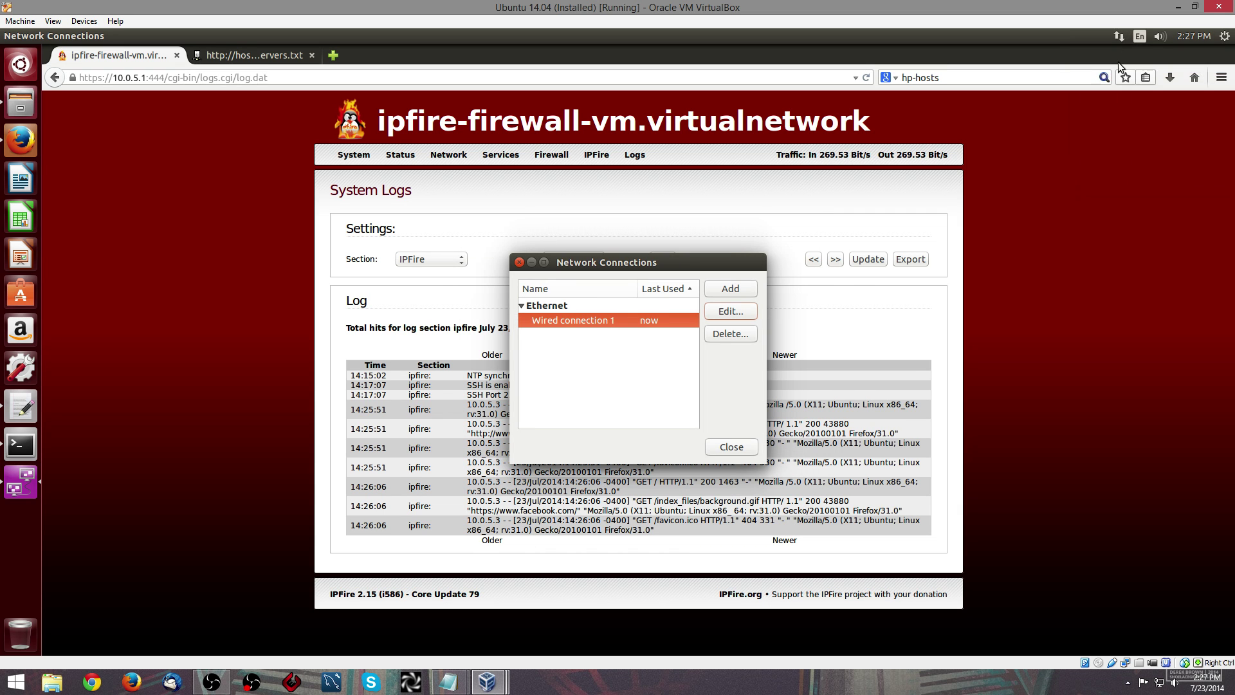
click(1116, 84)
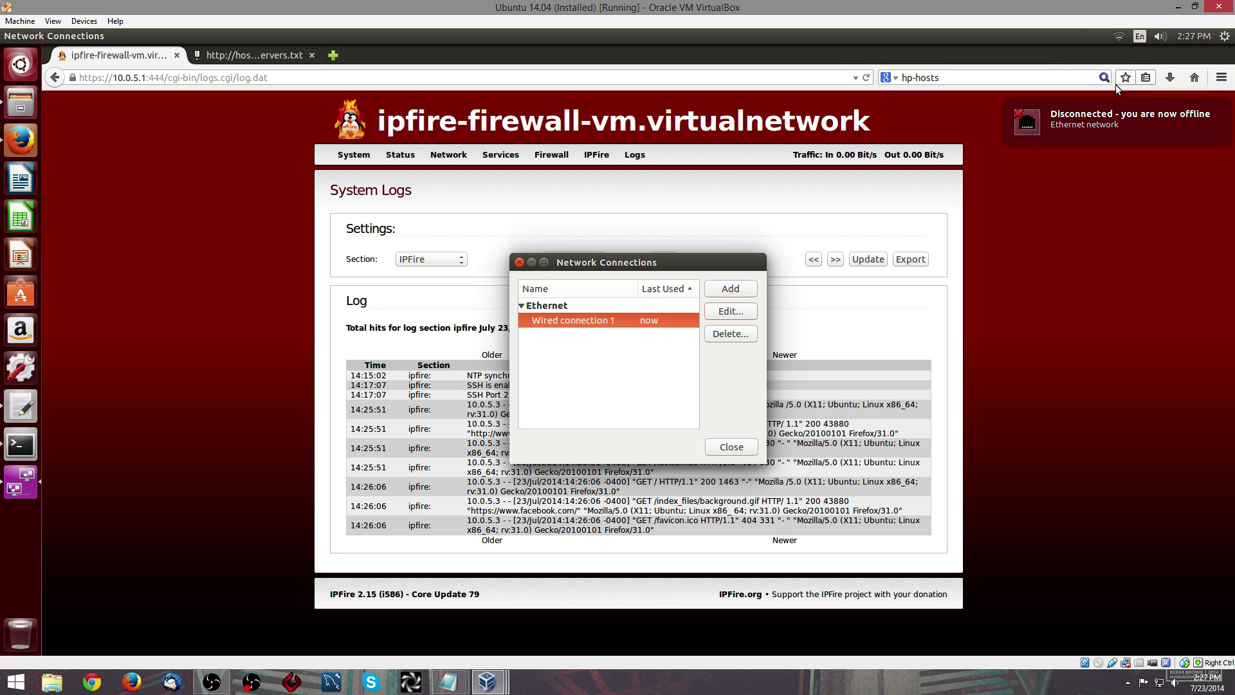
click(732, 446)
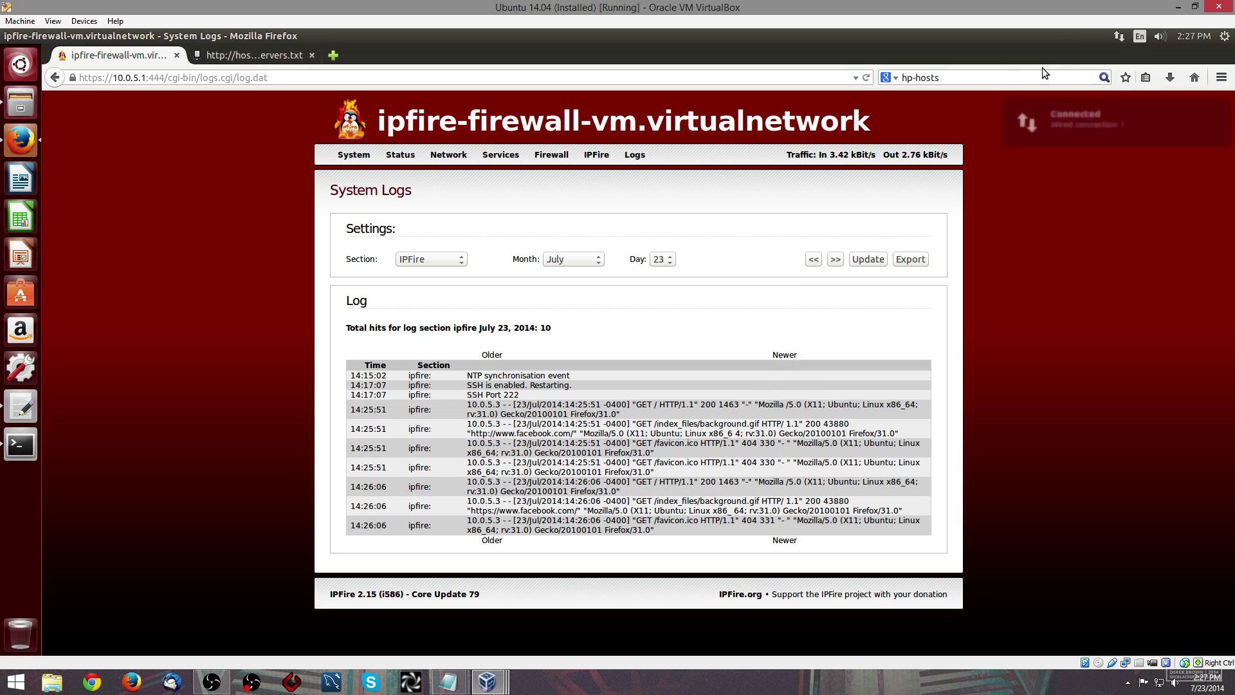
click(333, 54)
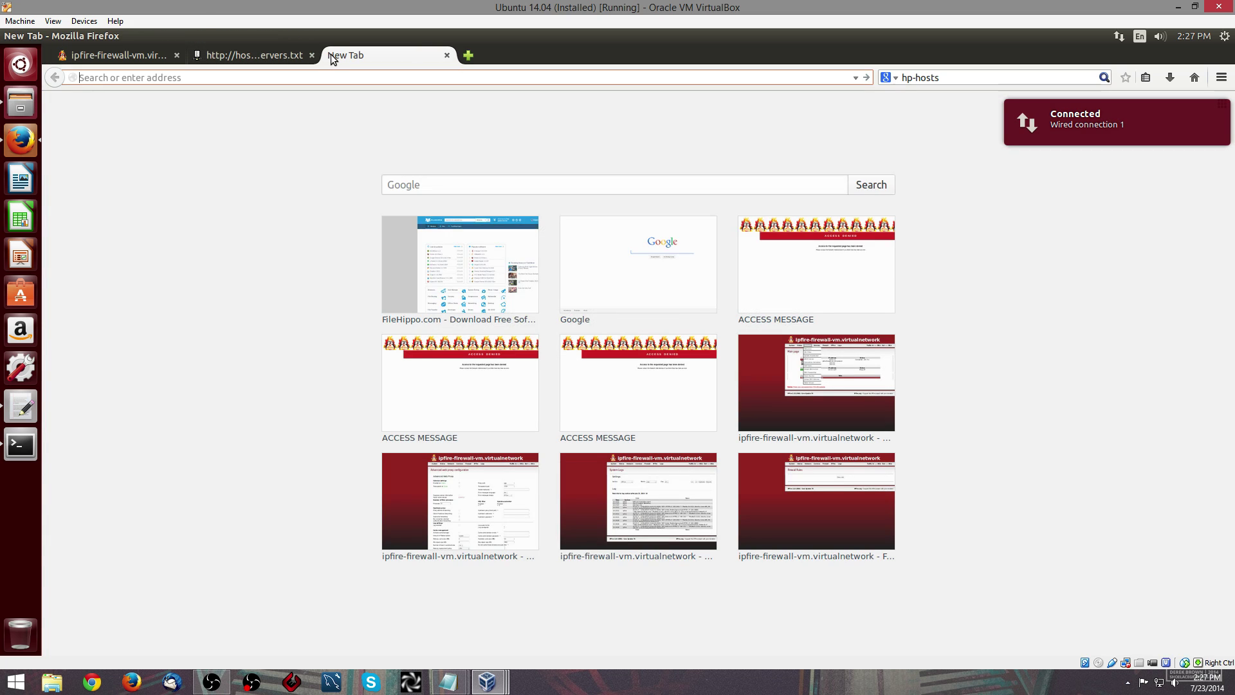
text(www.pcowrl.)
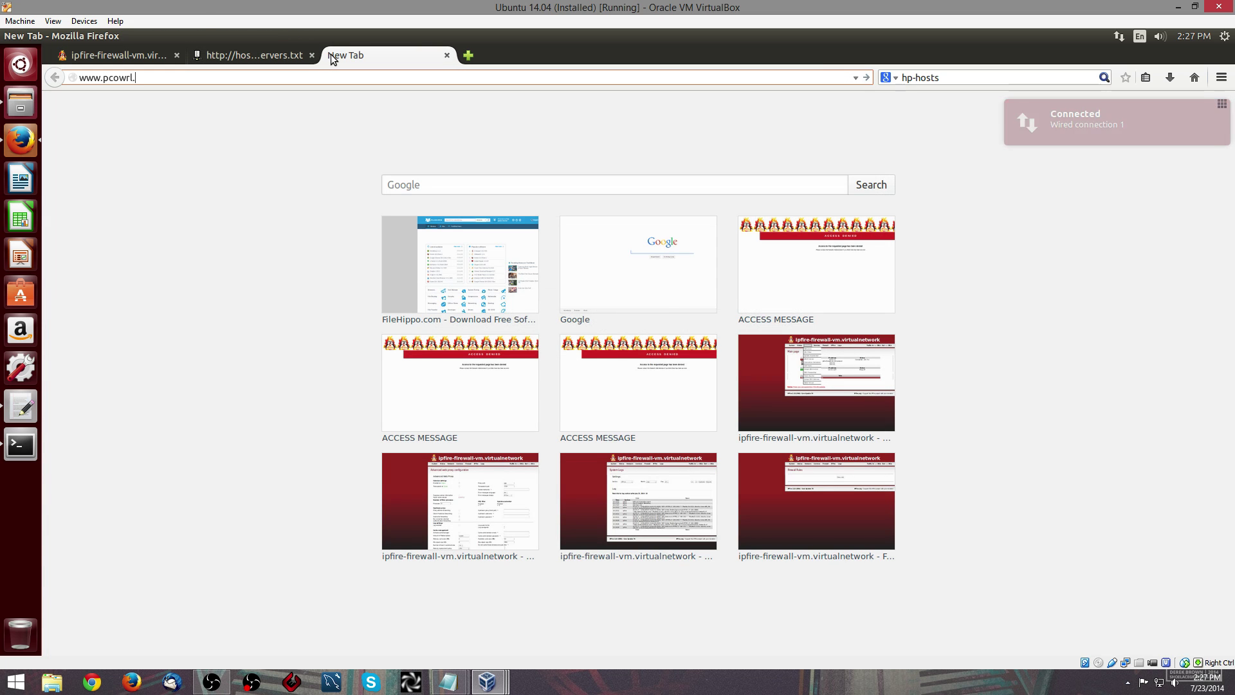
text(orld.com)
key(Return)
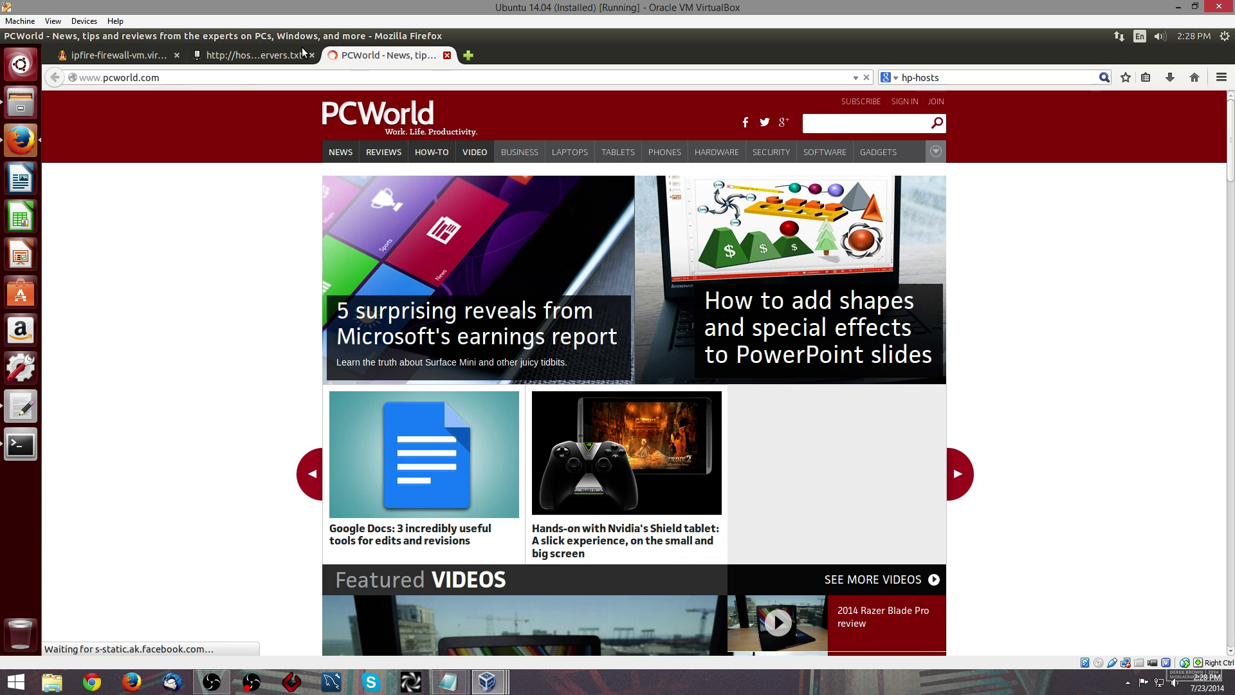
click(448, 54)
click(312, 55)
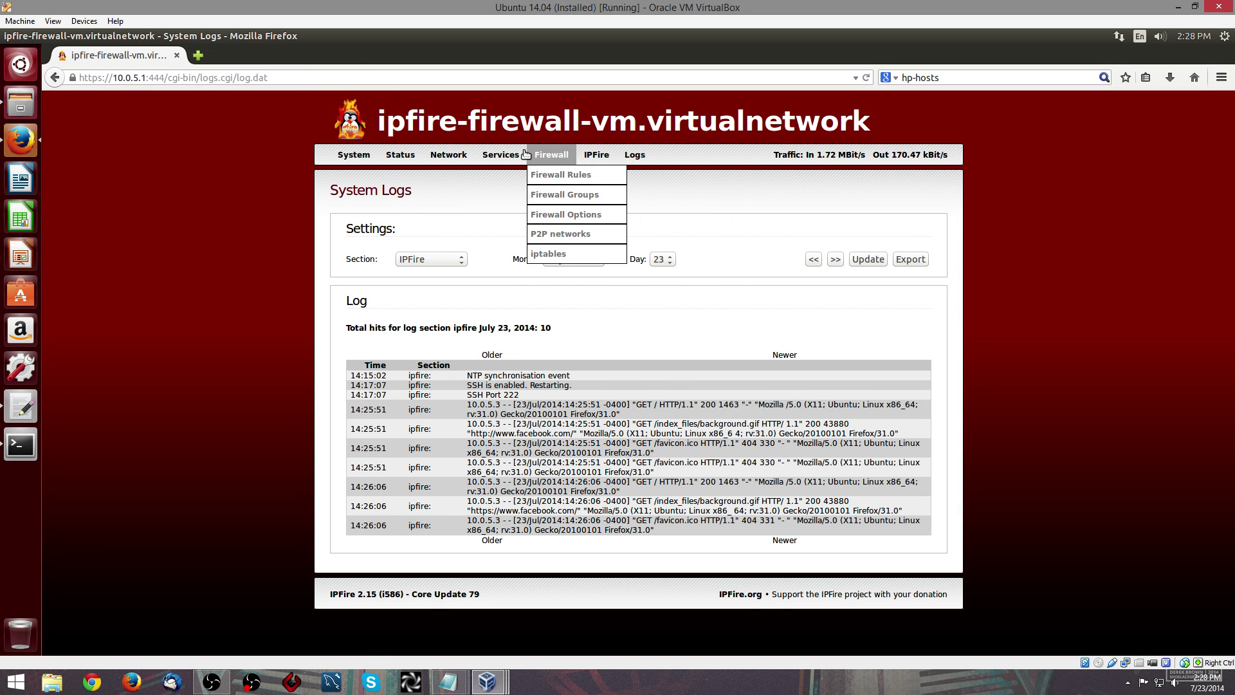
- Minimize the VirtualBox window and both Notepad windows, leaving the empty Windows desktop
mouse_move(626, 161)
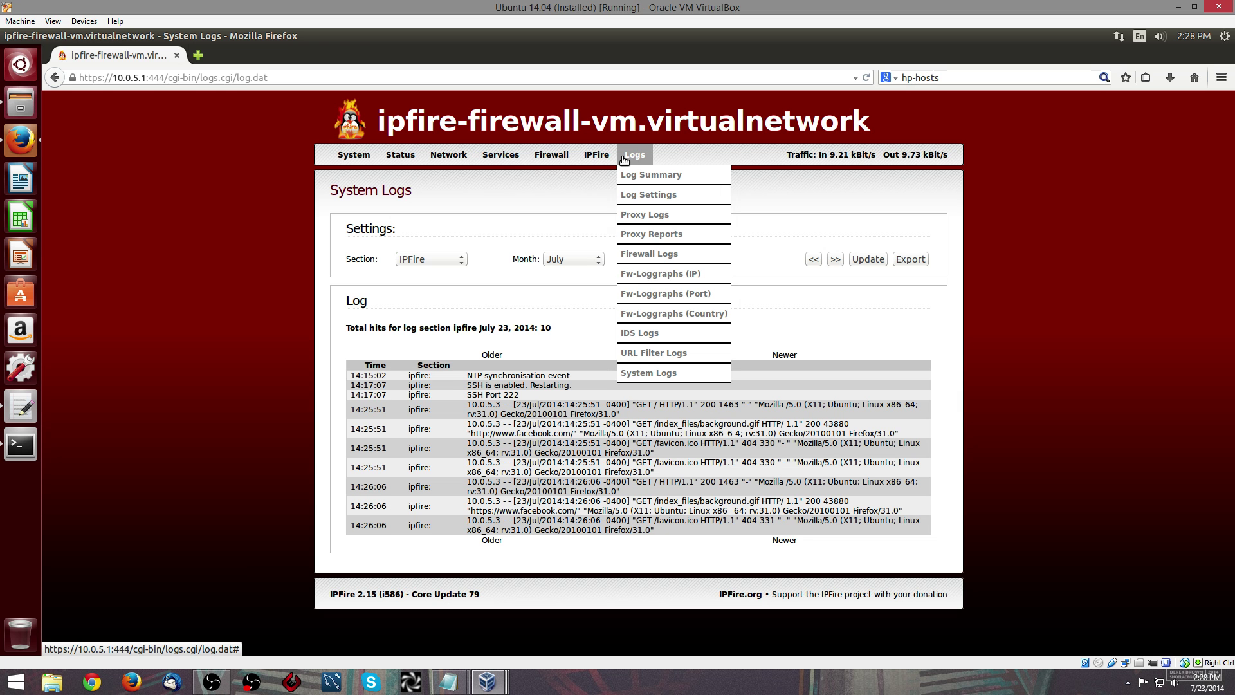
click(1175, 7)
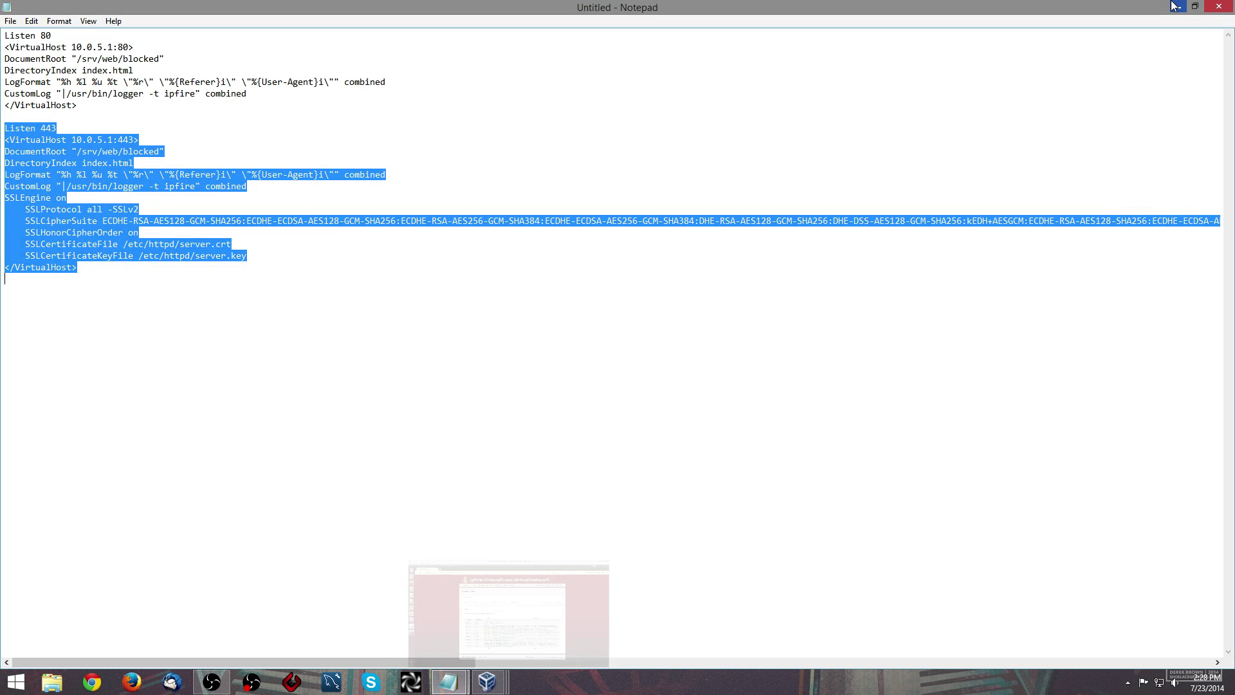
click(1173, 5)
click(1169, 4)
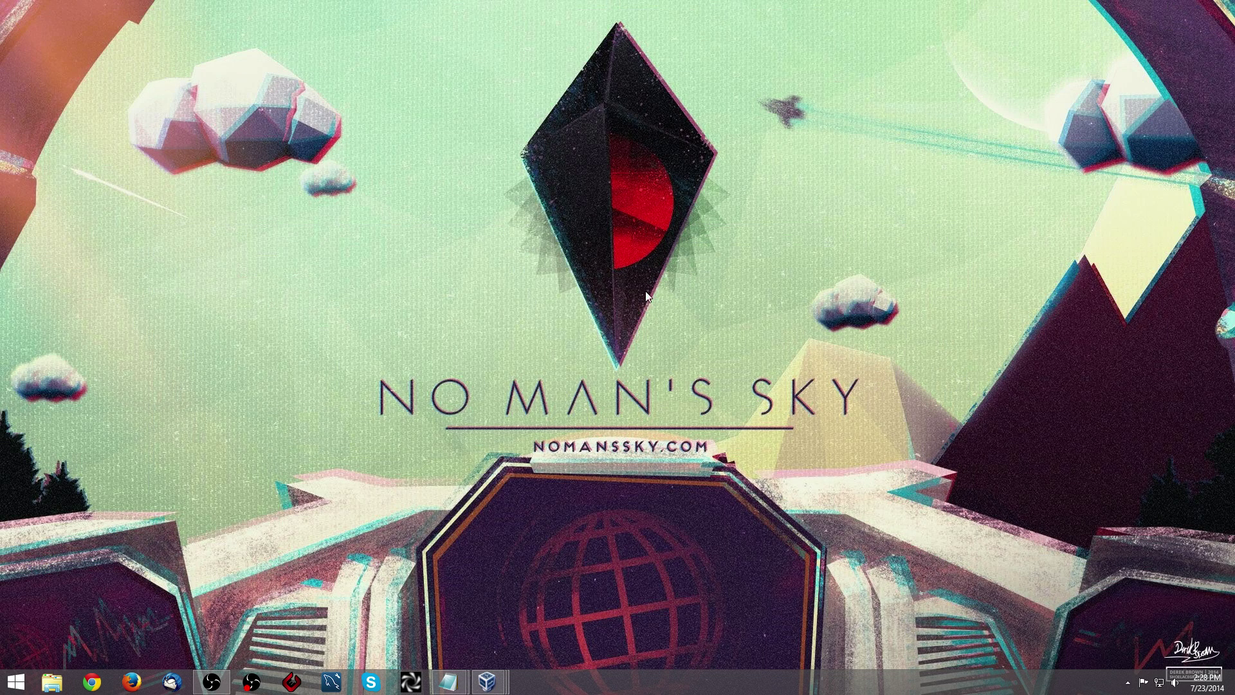